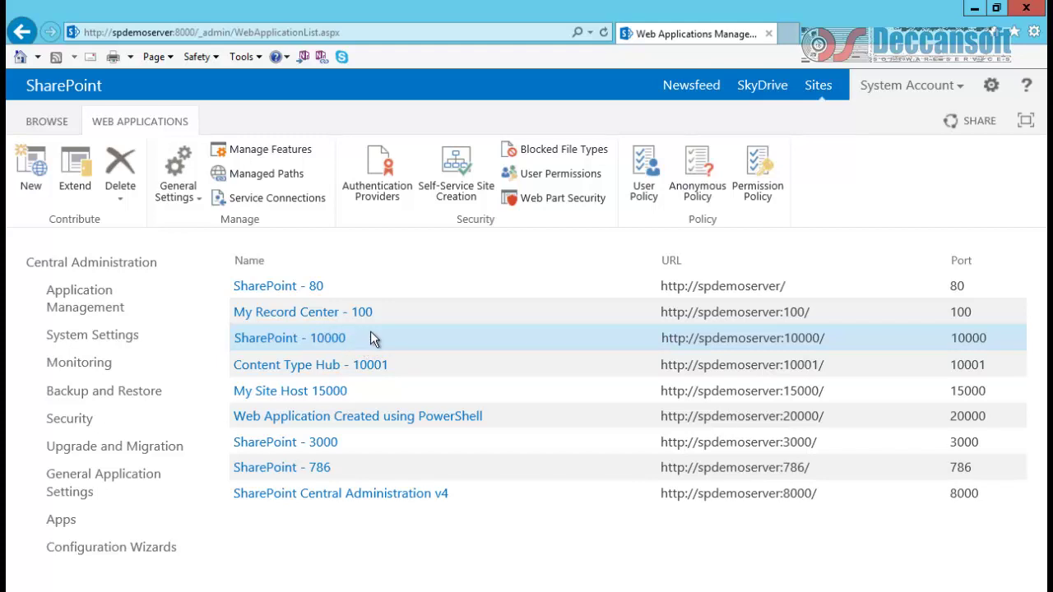
- Open the content database management page from the Application Management section of Central Administration
click(73, 292)
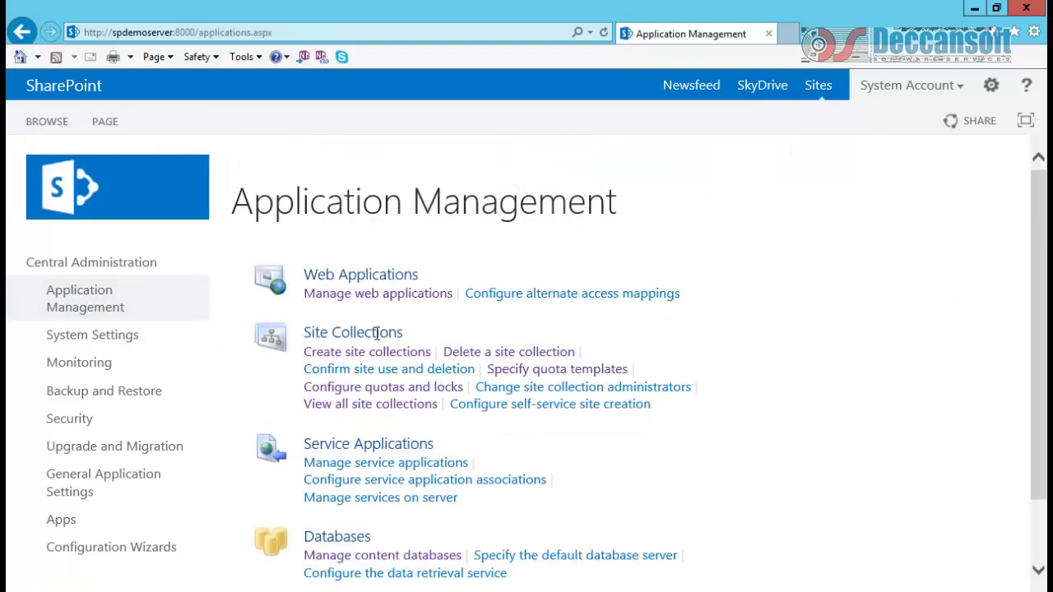
scroll(493, 362, down, 2)
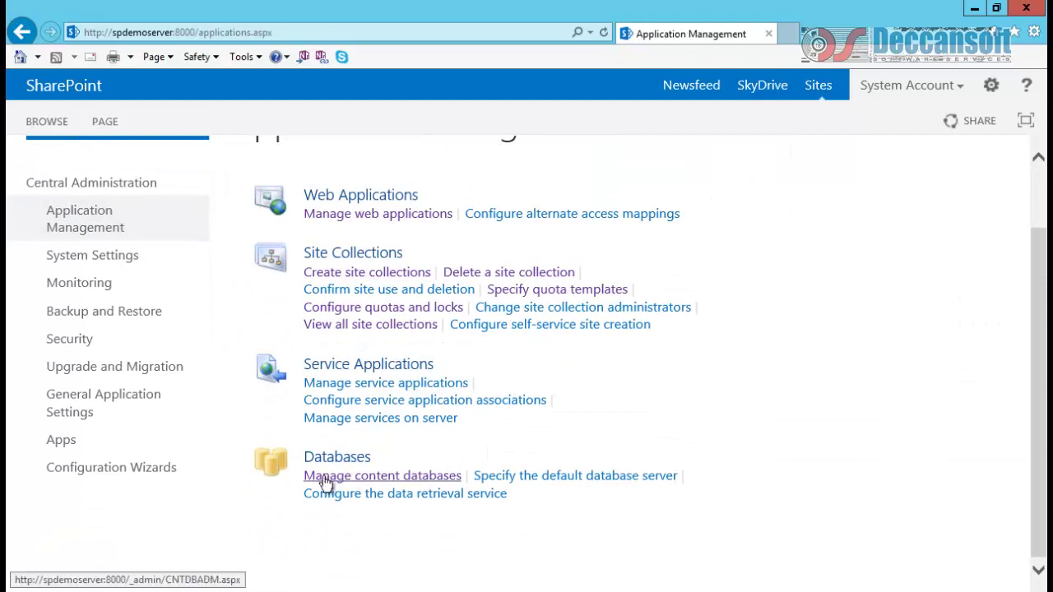
drag(304, 458, 377, 459)
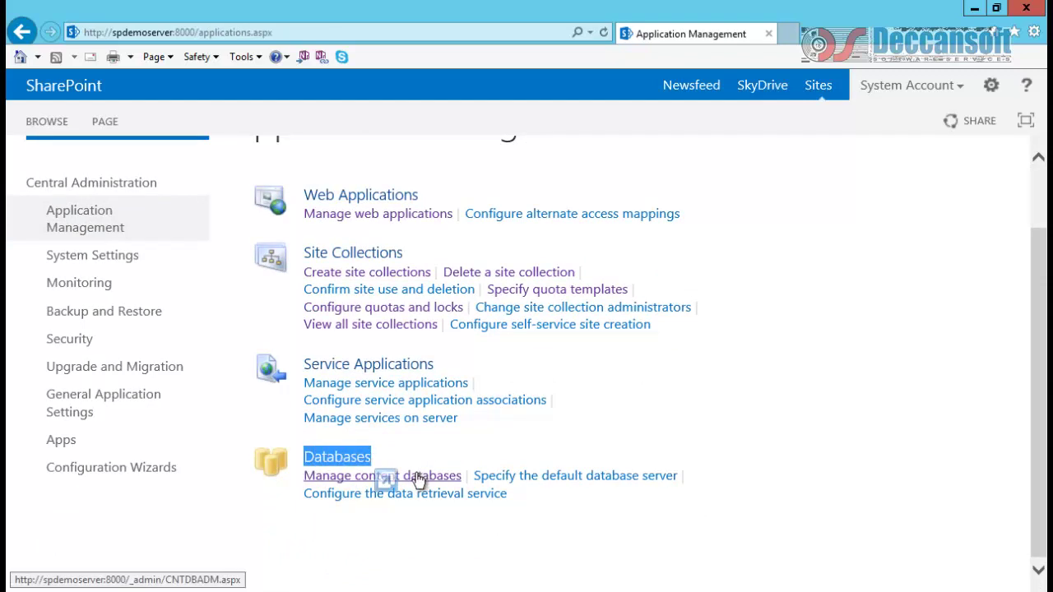
click(419, 477)
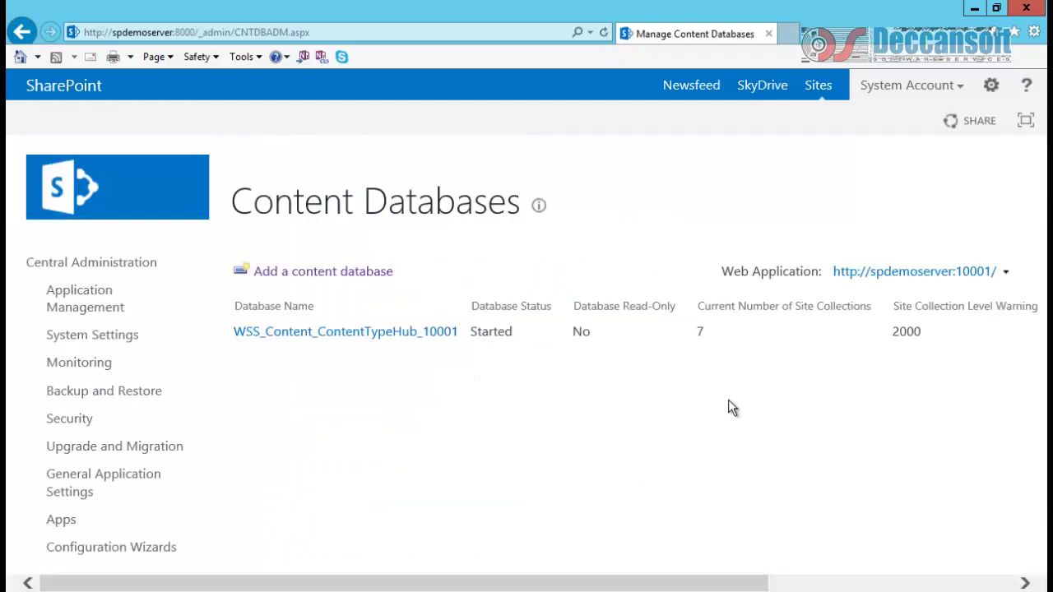
- Switch the content databases list to the SharePoint - 10000 web application
click(935, 273)
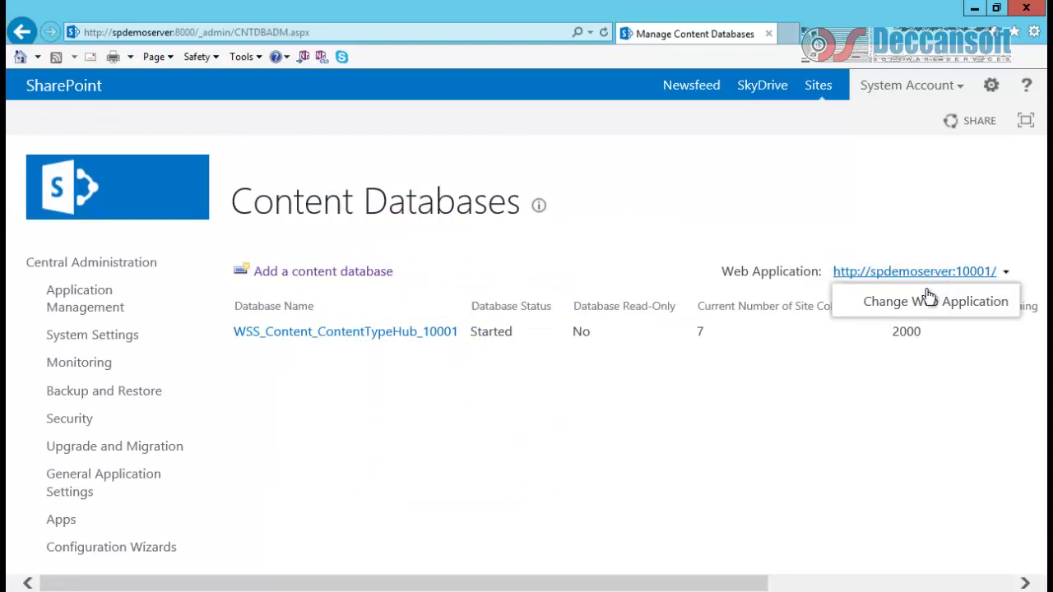
click(921, 302)
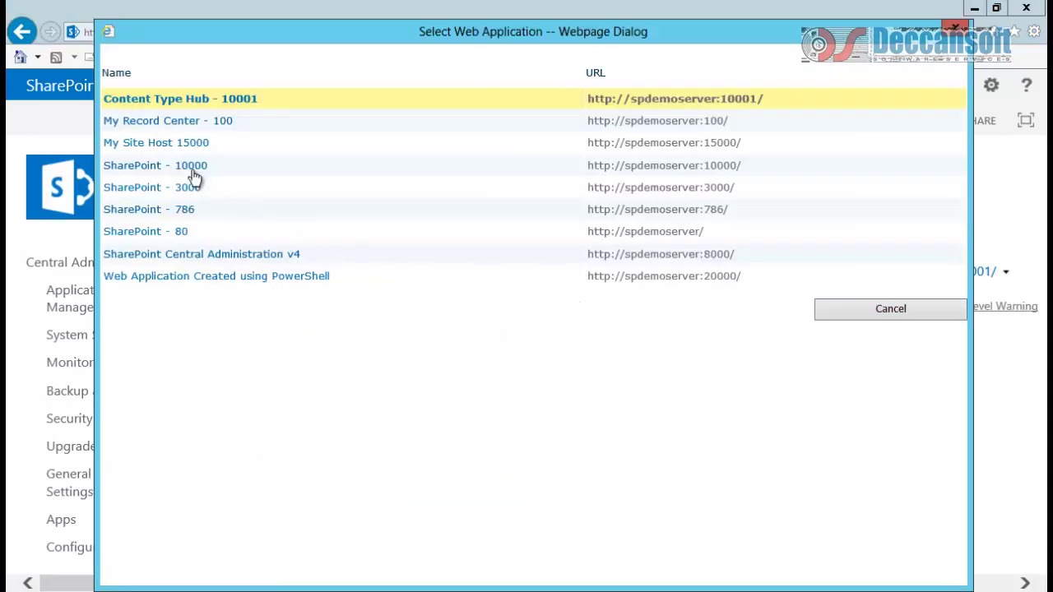
click(857, 308)
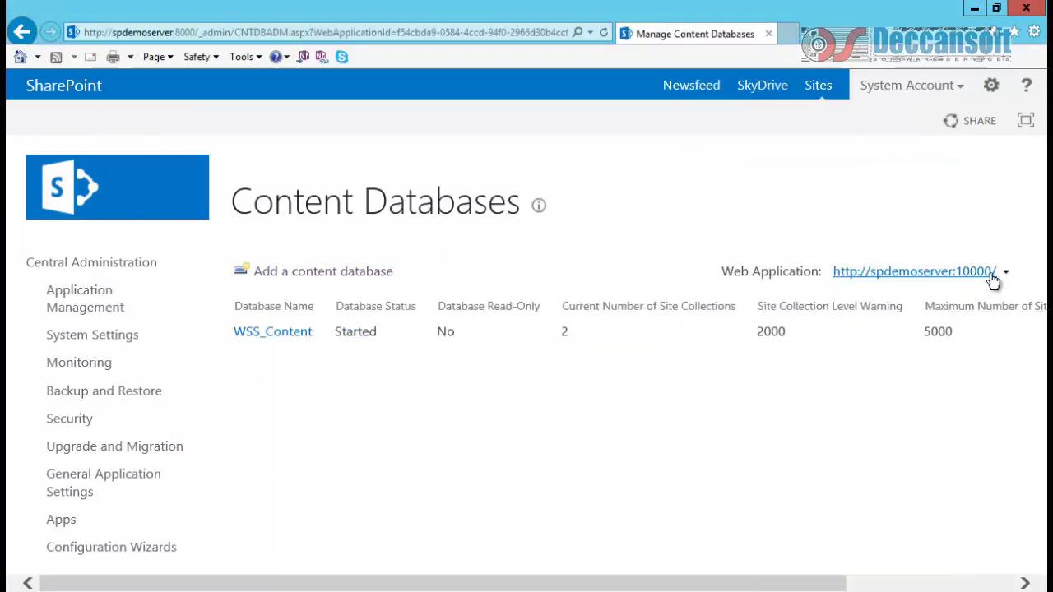
- Examine the WSS_Content entry's name, status, read-only flag, site collection count and site collection warning level
drag(231, 337, 299, 348)
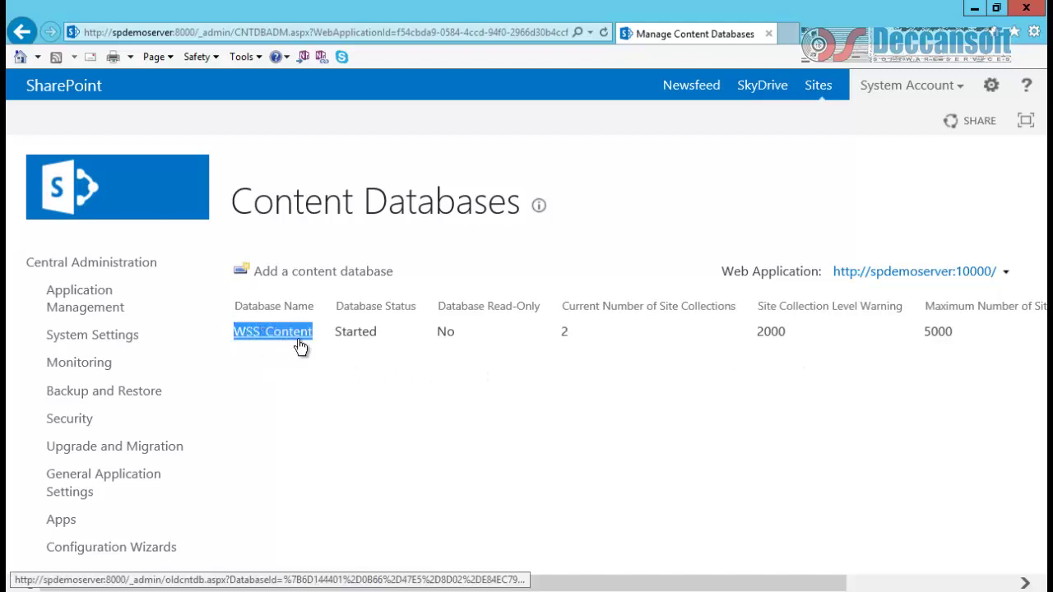
click(368, 337)
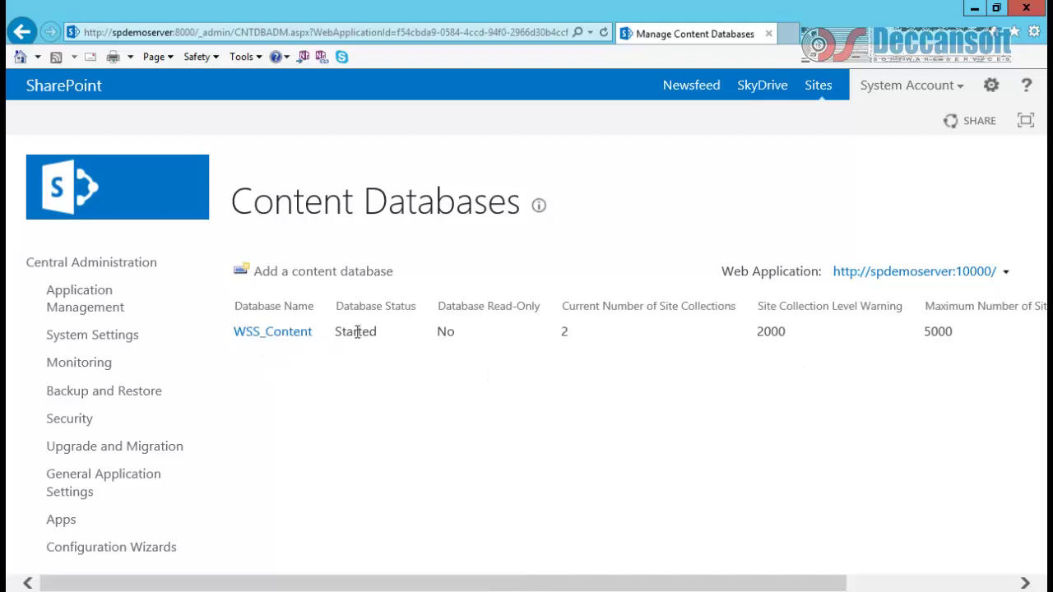
click(466, 388)
drag(436, 332, 455, 332)
click(517, 379)
drag(562, 332, 580, 342)
click(692, 406)
drag(757, 332, 789, 334)
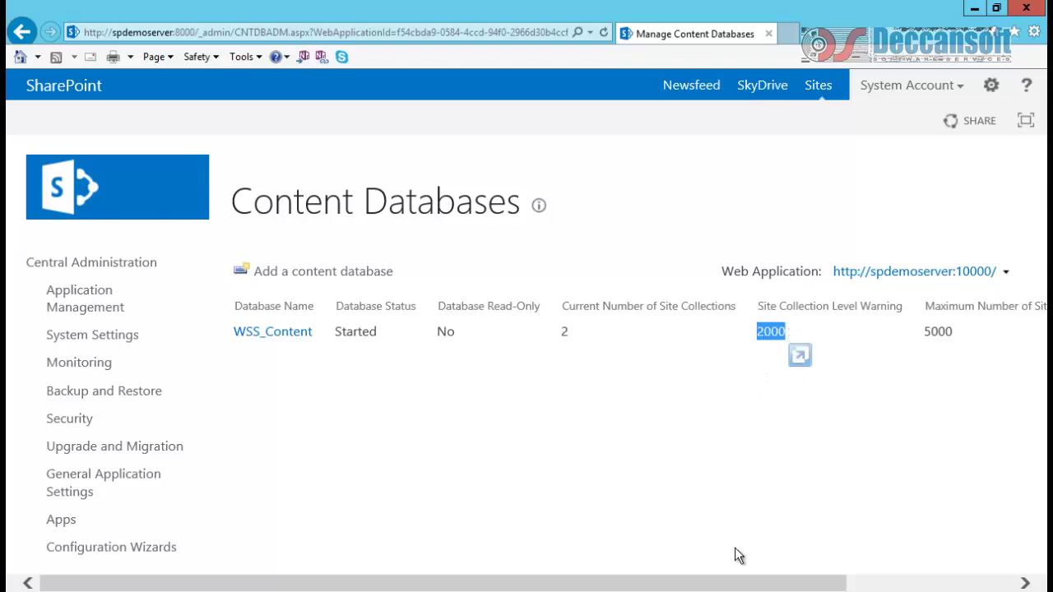
drag(721, 584, 688, 586)
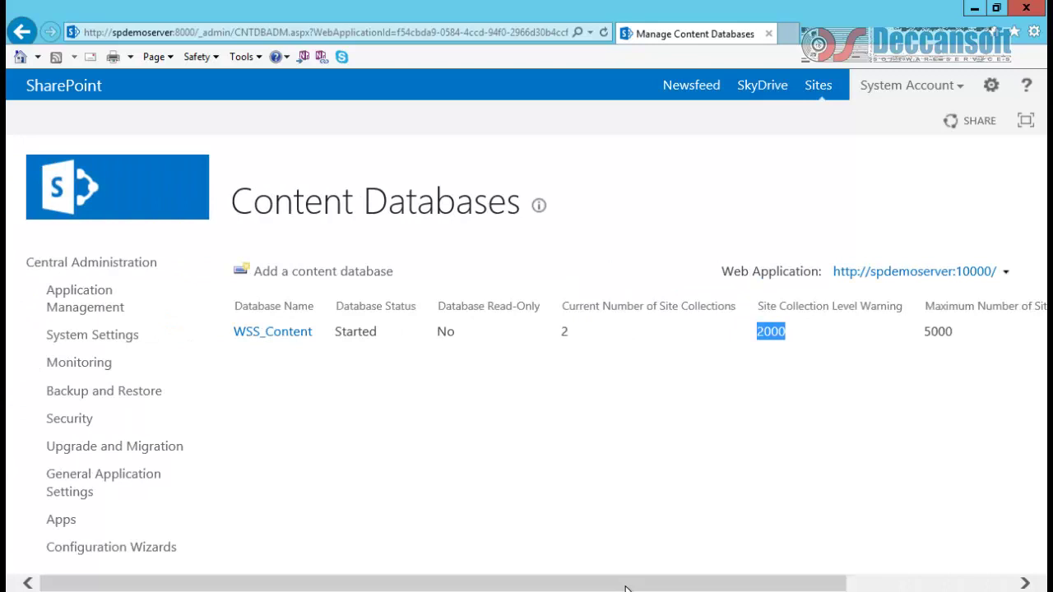
- Open the WSS_Content database settings and review its database server and SQL Server database name
click(284, 339)
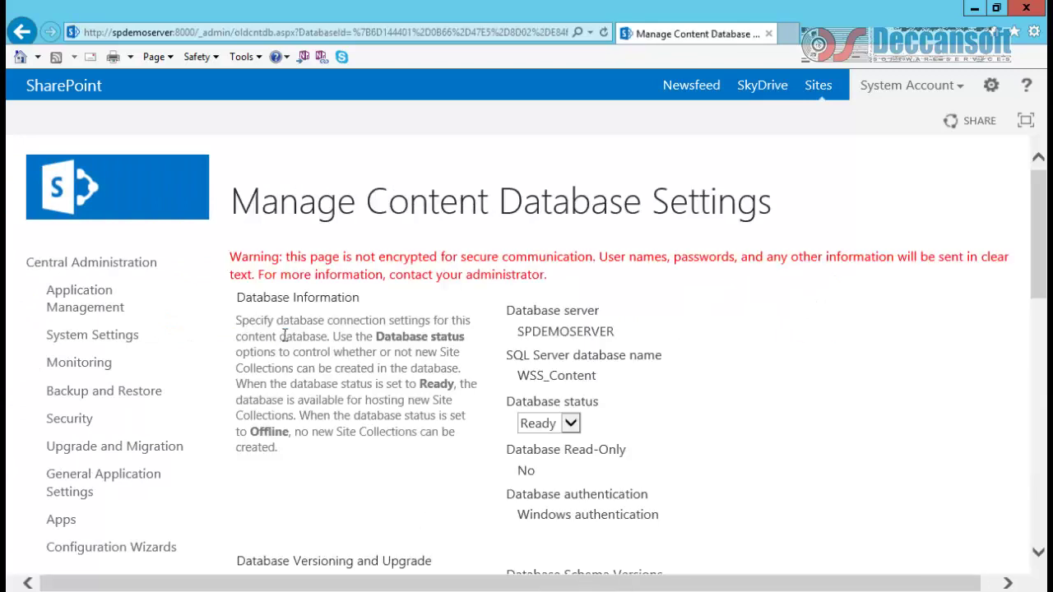
scroll(480, 333, down, 3)
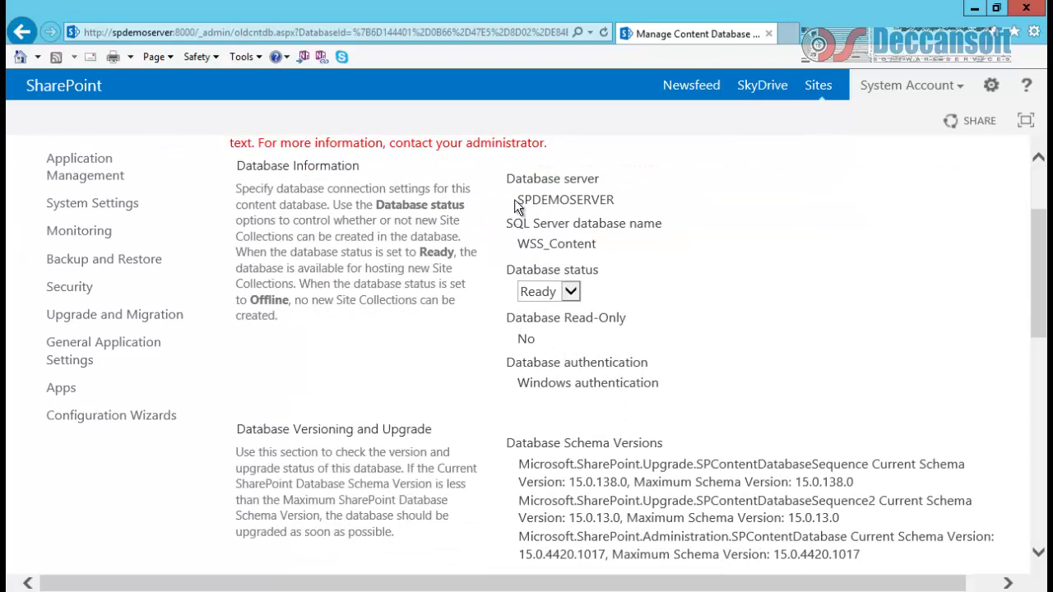
drag(616, 199, 516, 200)
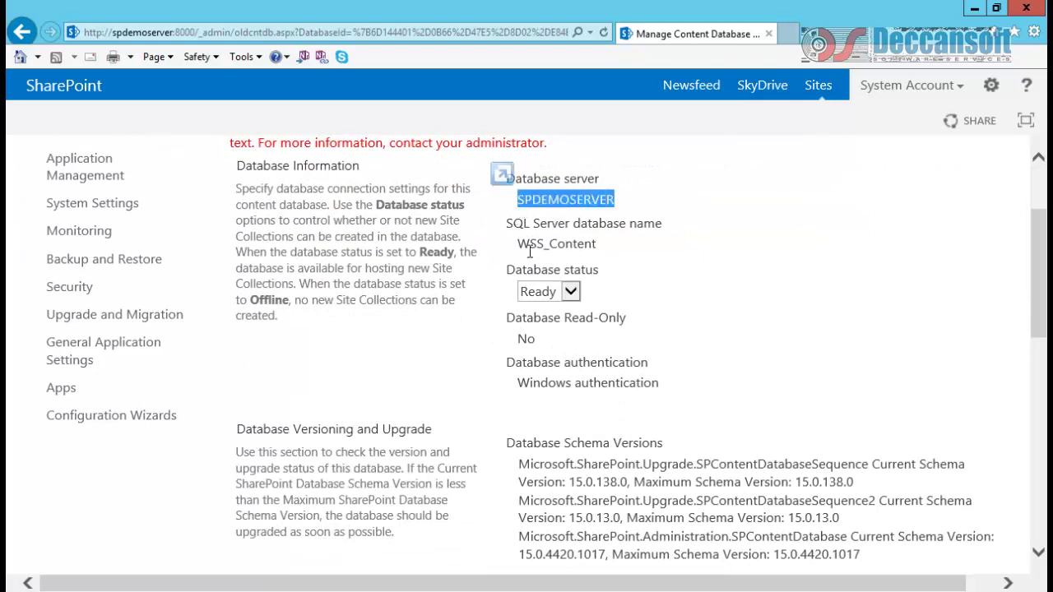
double_click(566, 245)
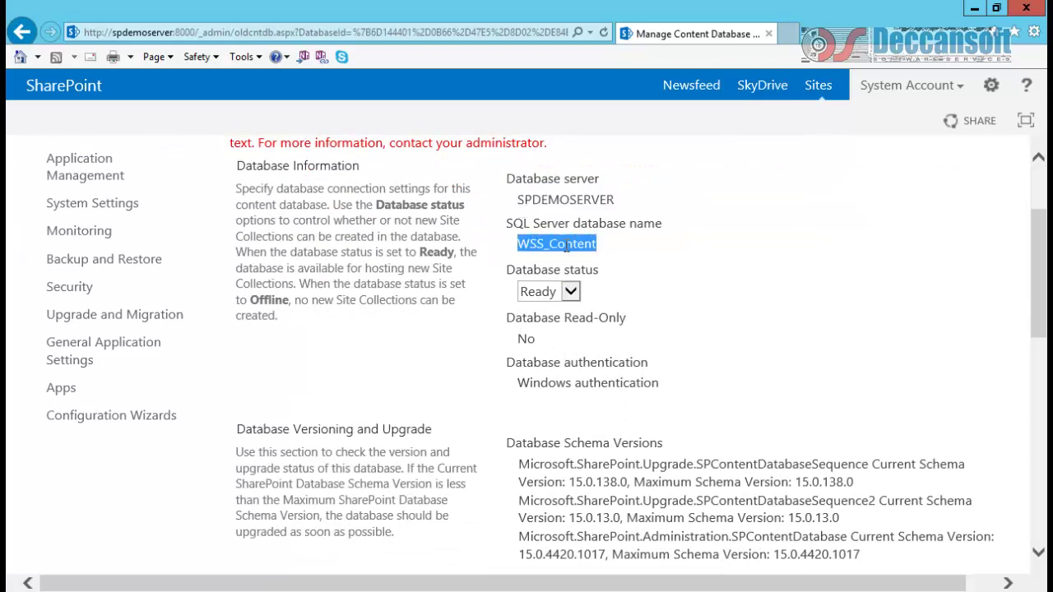
- Try the Offline database status for WSS_Content and set it back to Ready
click(573, 292)
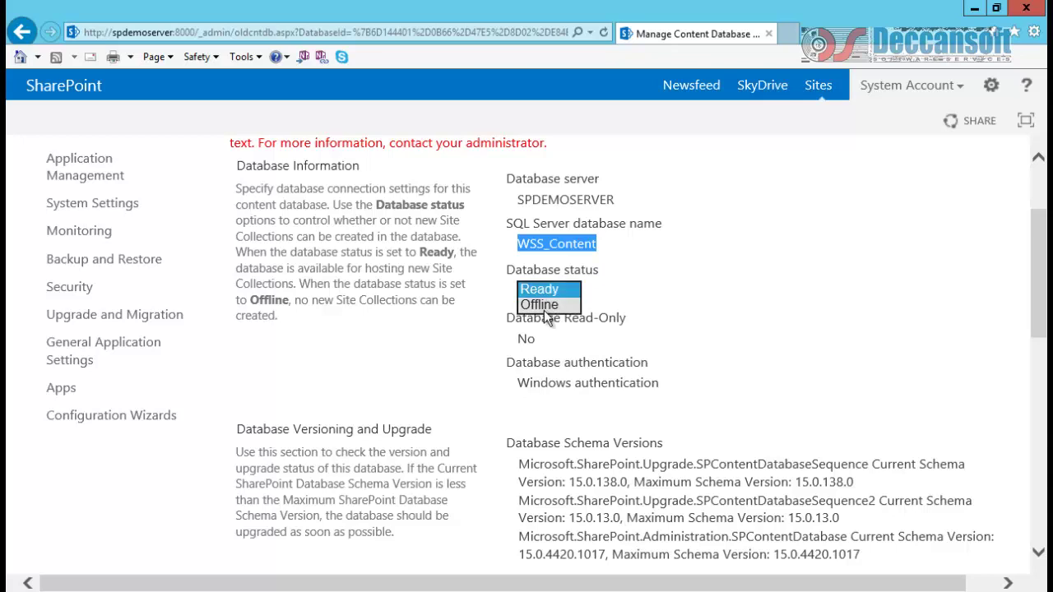
click(544, 310)
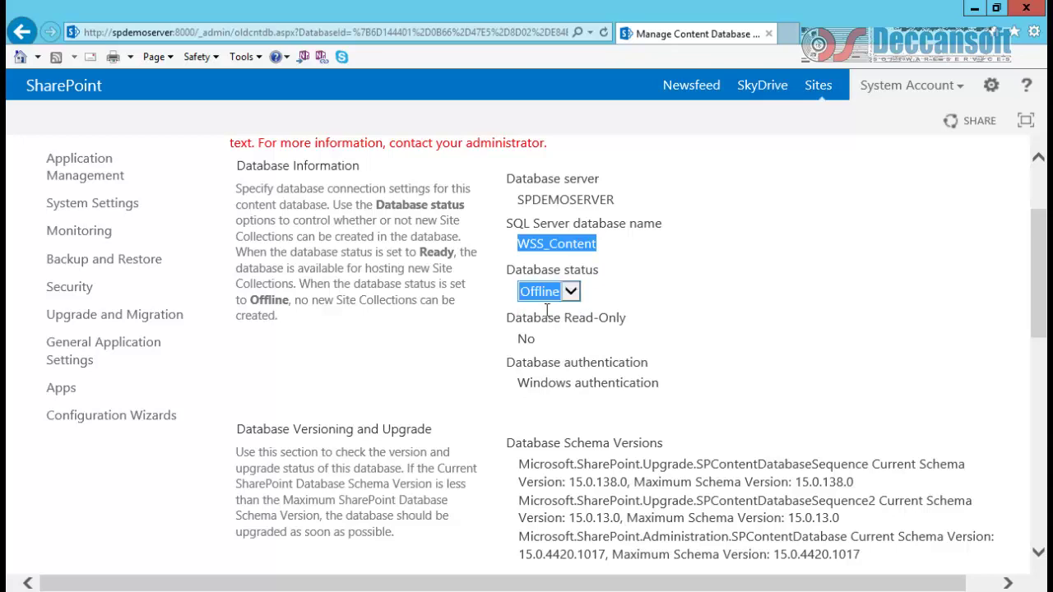
click(546, 292)
click(546, 277)
click(545, 292)
click(542, 308)
click(545, 287)
click(545, 289)
key(Up)
drag(501, 317, 541, 345)
click(644, 357)
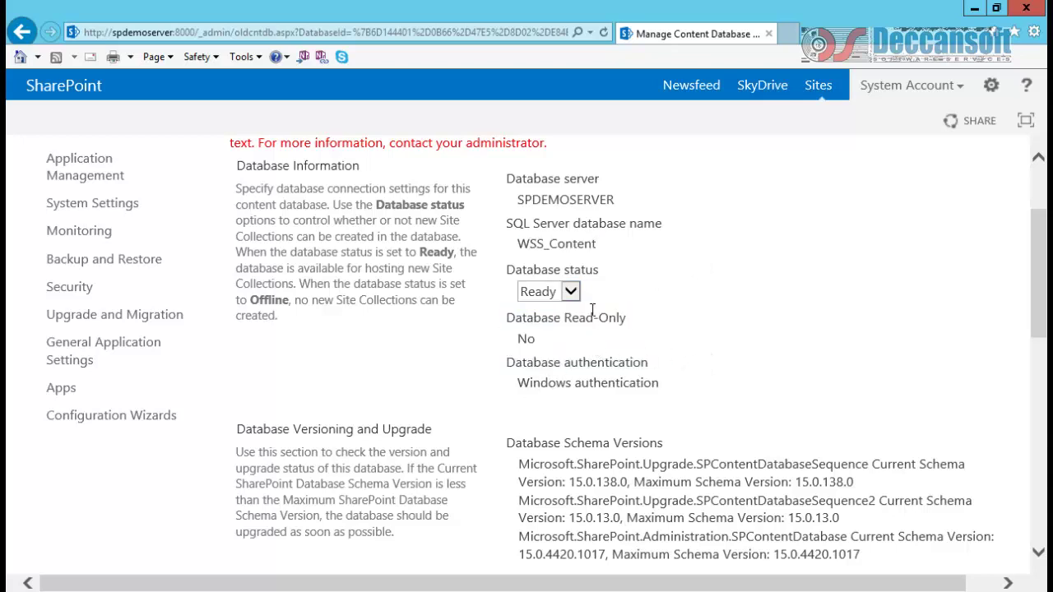
- Switch to the Backup and Restore document in Word and read how new site collections are placed in content databases
scroll(574, 298, down, 1)
scroll(618, 298, up, 1)
key(alt+Tab)
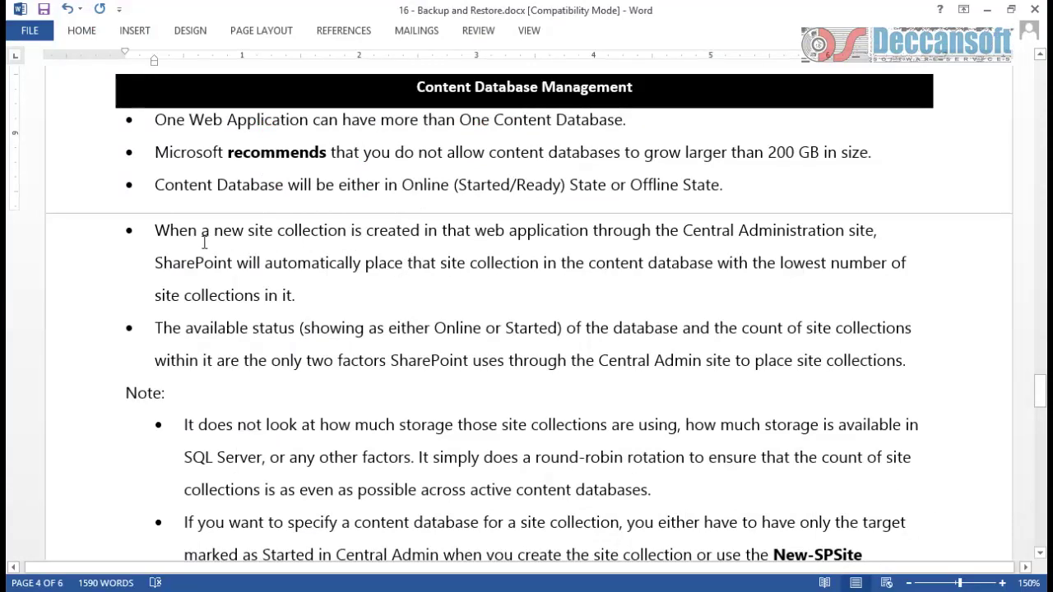
drag(156, 231, 872, 239)
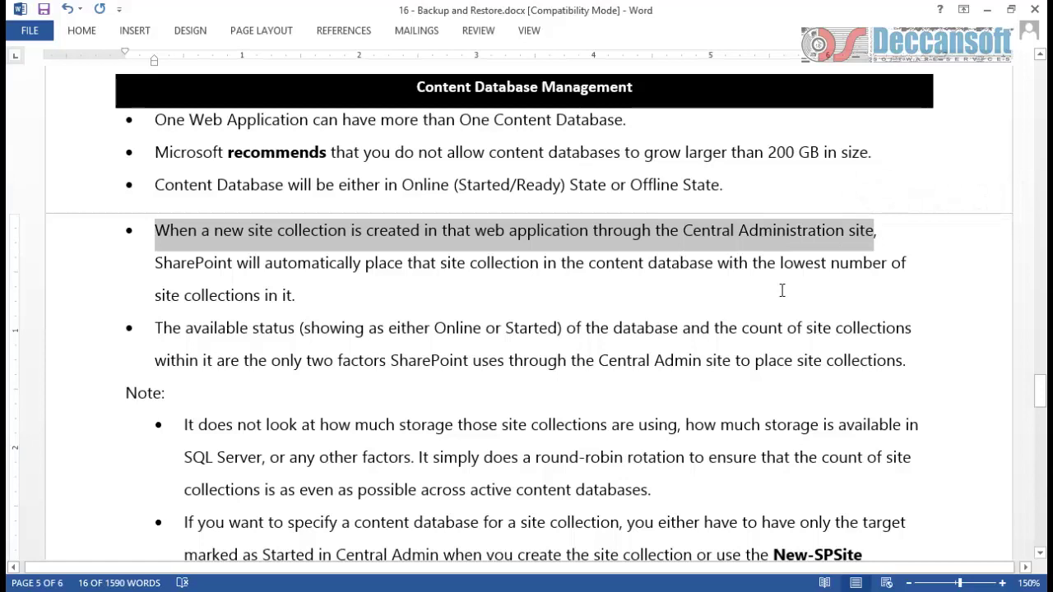
click(782, 290)
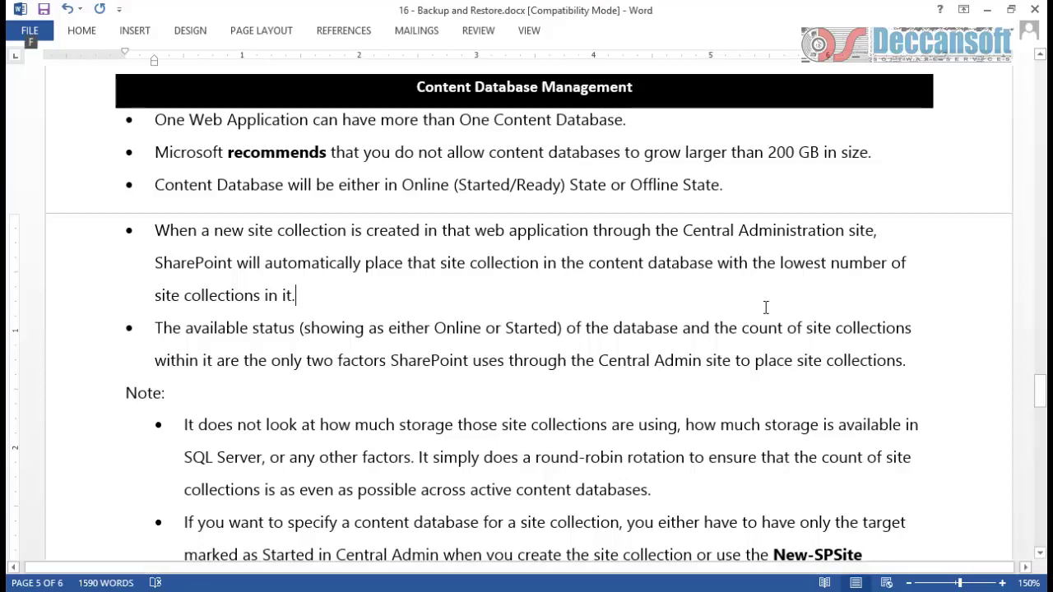
- Switch back to SharePoint Central Administration and open the form for adding a content database to the port 10000 web application
key(alt+Tab)
scroll(509, 261, up, 2)
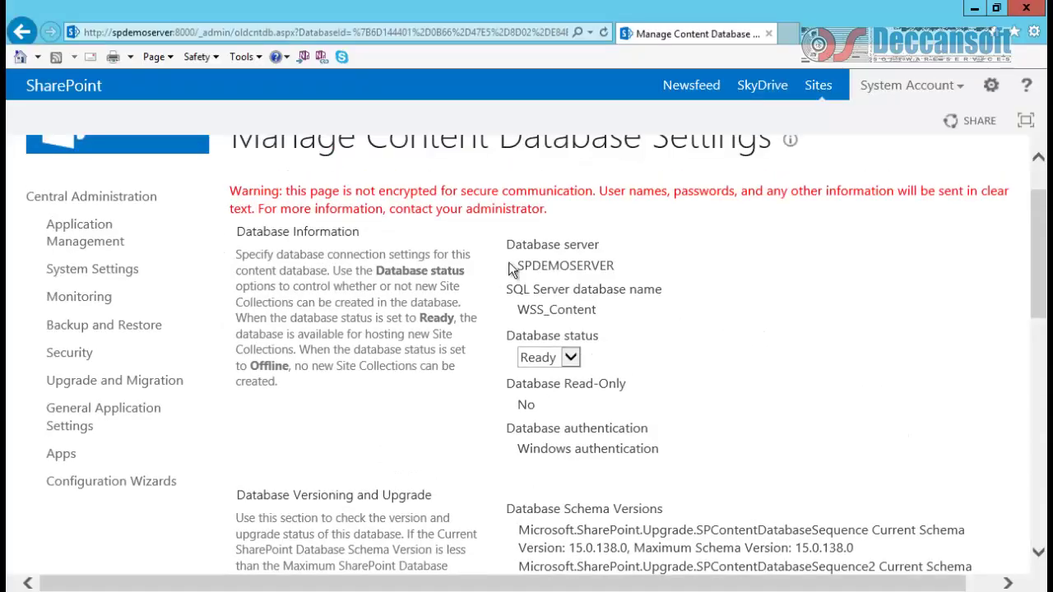
click(21, 31)
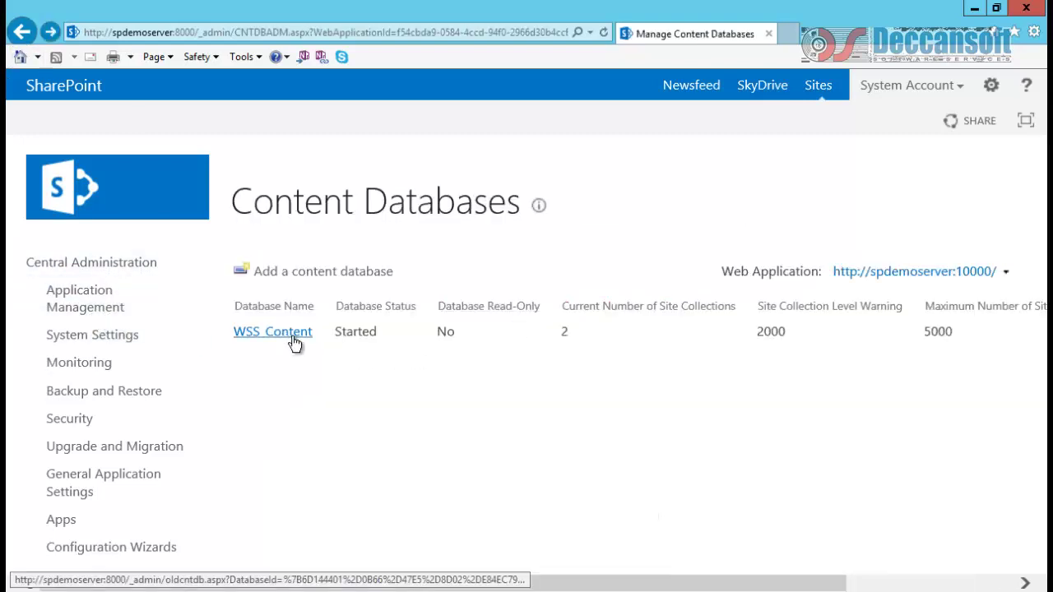
click(313, 273)
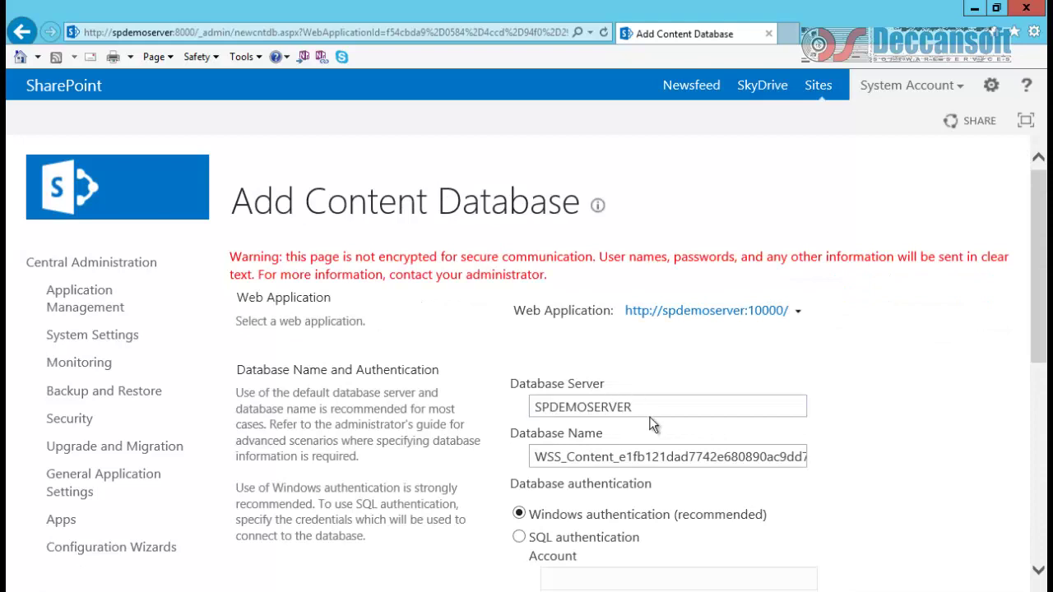
- Name the new content database WSS_Content_10000_2 and create it with the default server, authentication and capacity settings
scroll(650, 415, down, 1)
drag(622, 393, 966, 400)
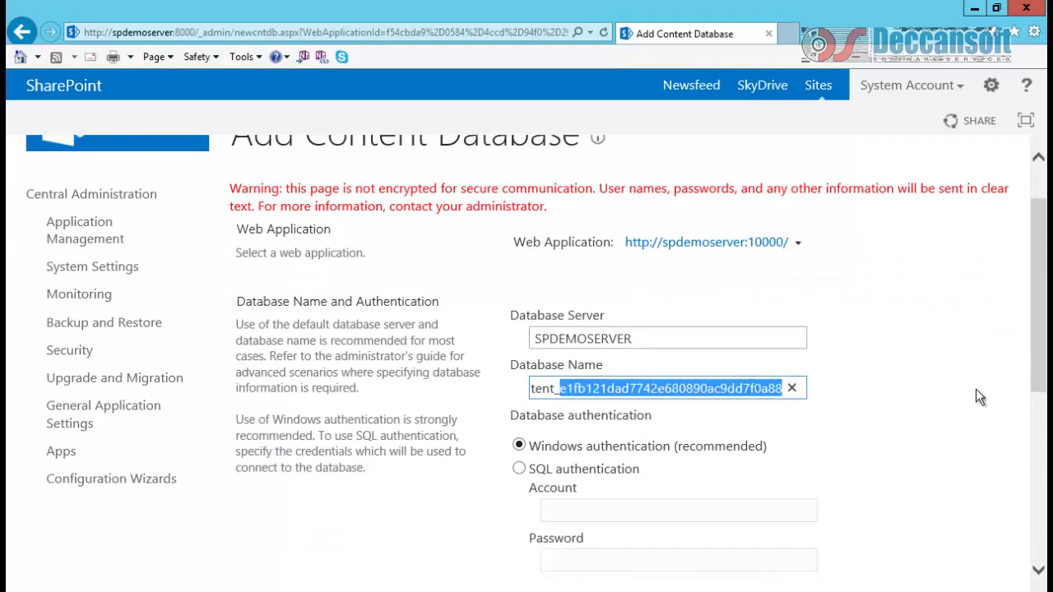
text(1000)
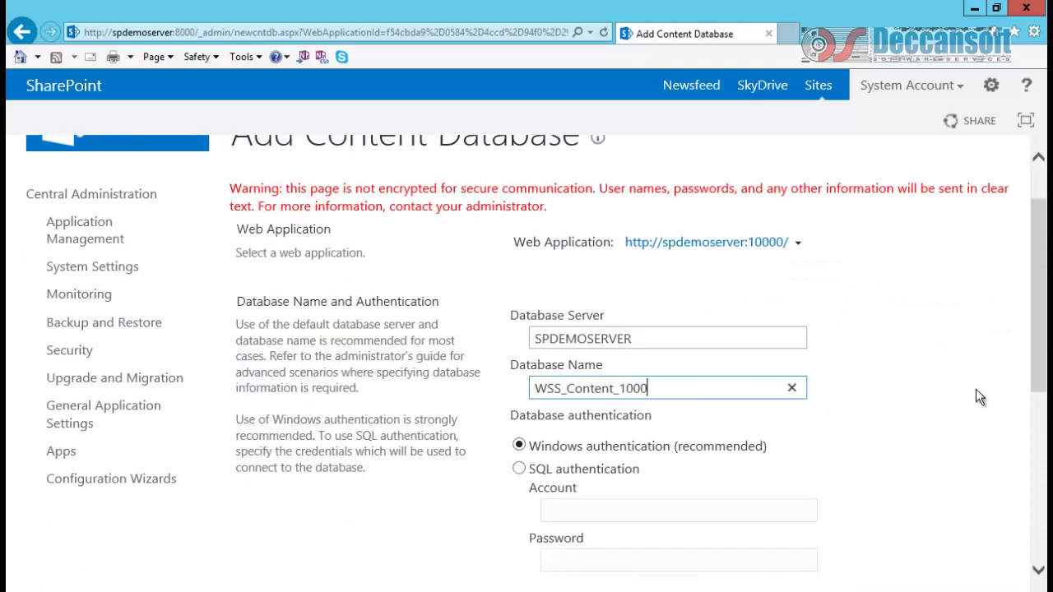
text(0_2)
scroll(978, 391, down, 5)
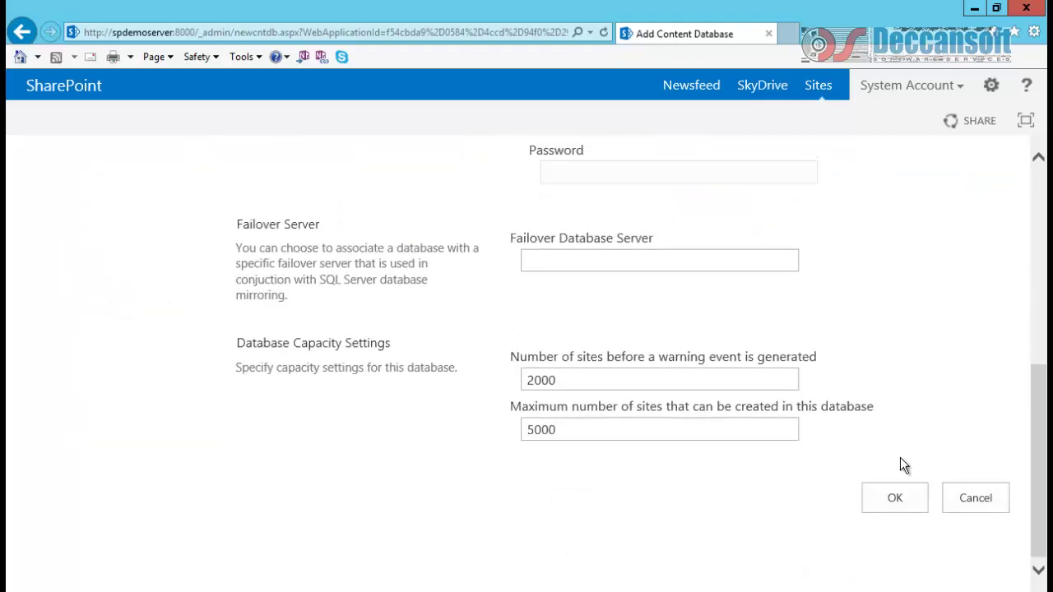
click(899, 496)
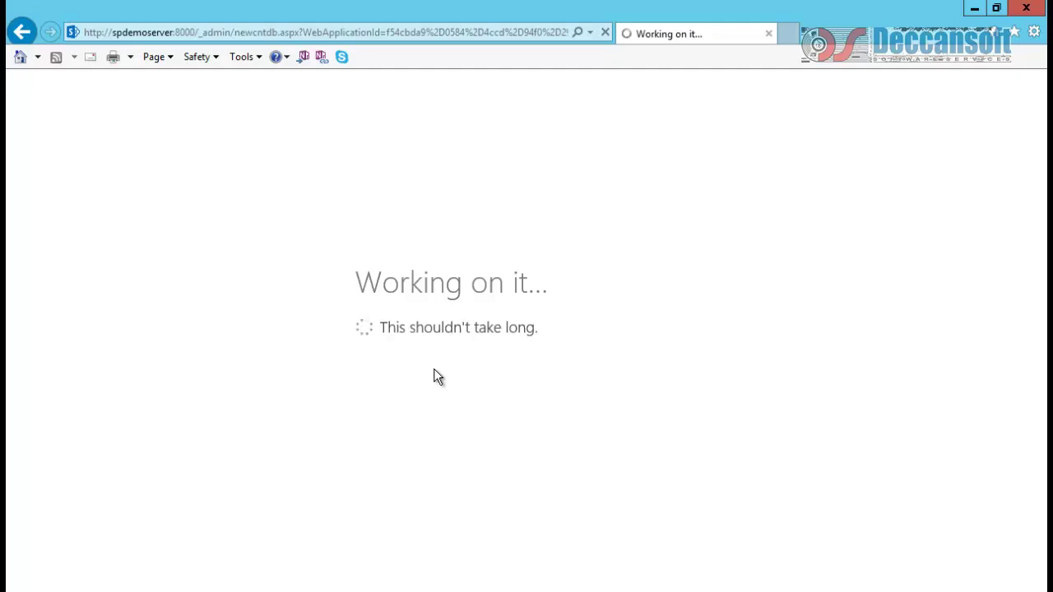
- Switch to the Word notes and read which factors decide site collection placement, including the notes on targeting a specific content database
key(alt+Tab)
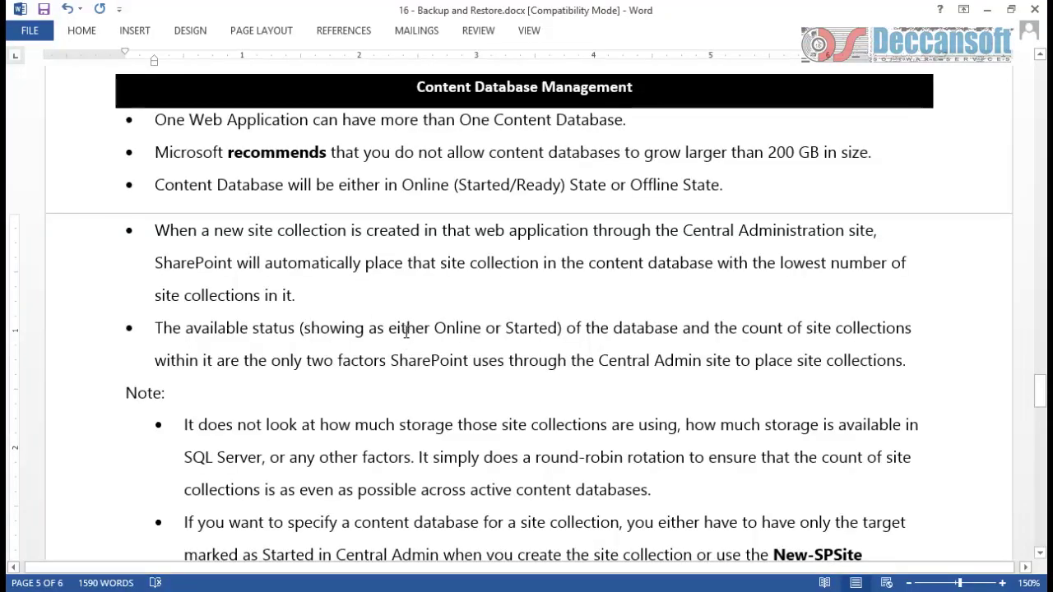
drag(777, 262, 859, 300)
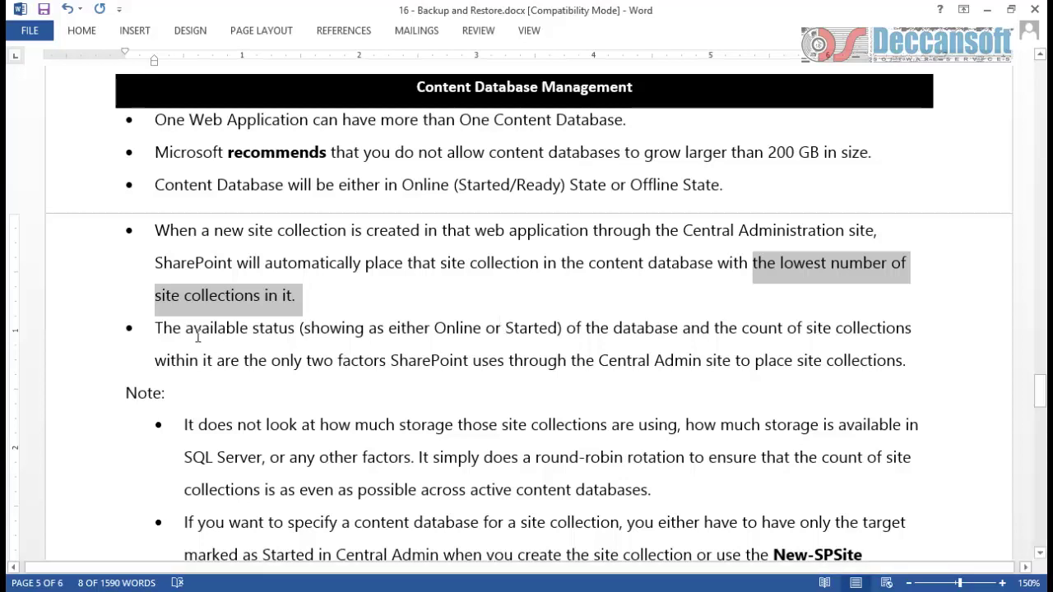
drag(174, 329, 898, 333)
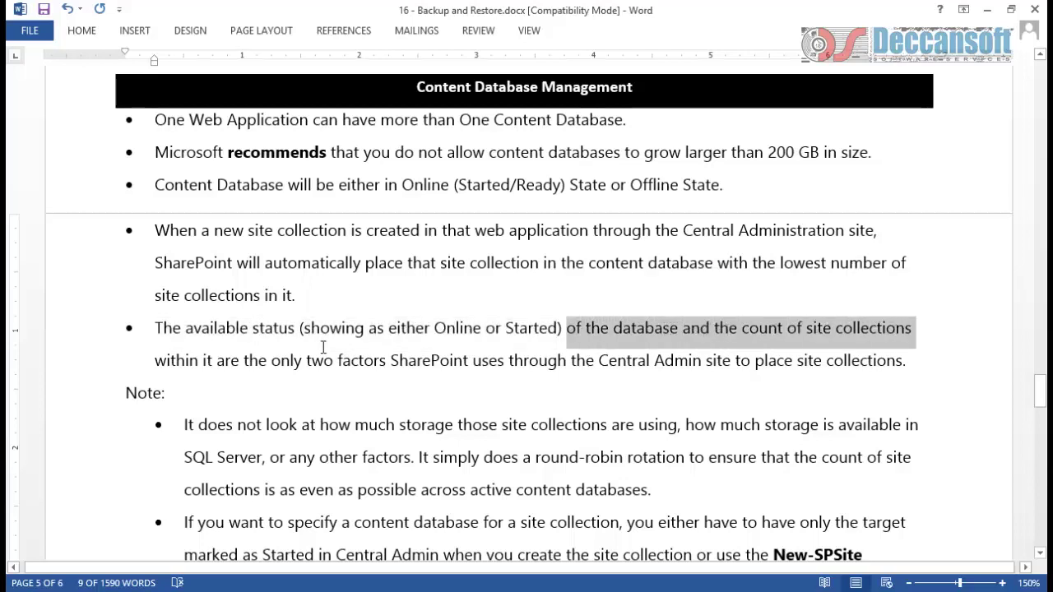
drag(198, 357, 879, 356)
click(666, 379)
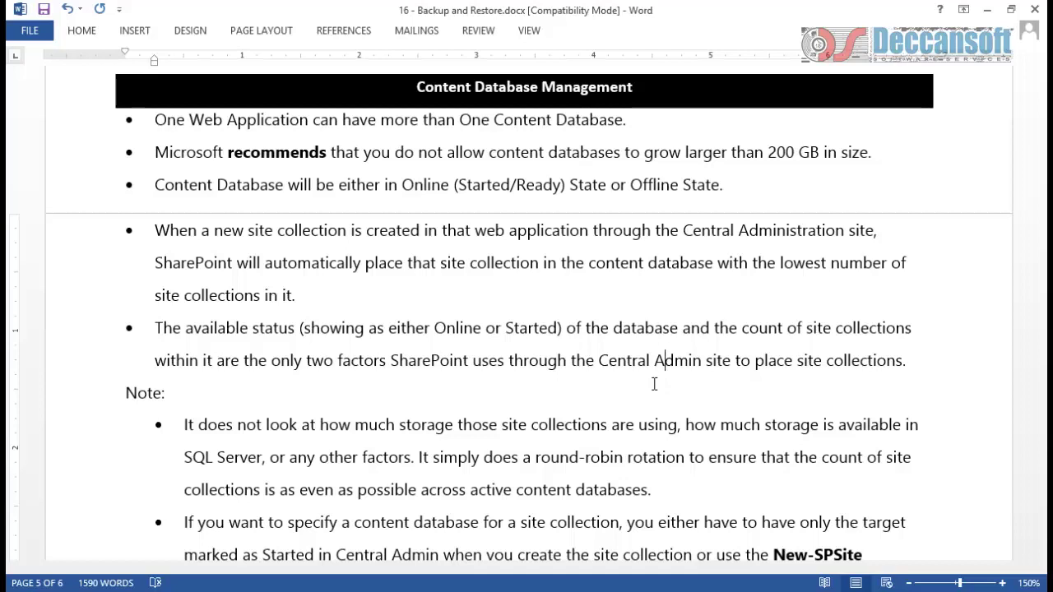
scroll(650, 388, down, 2)
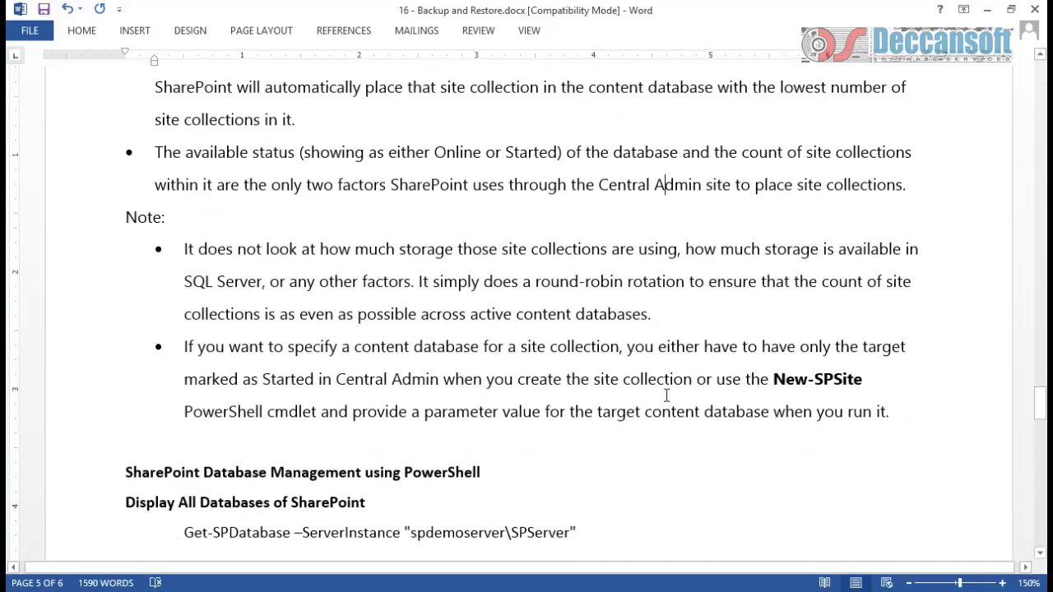
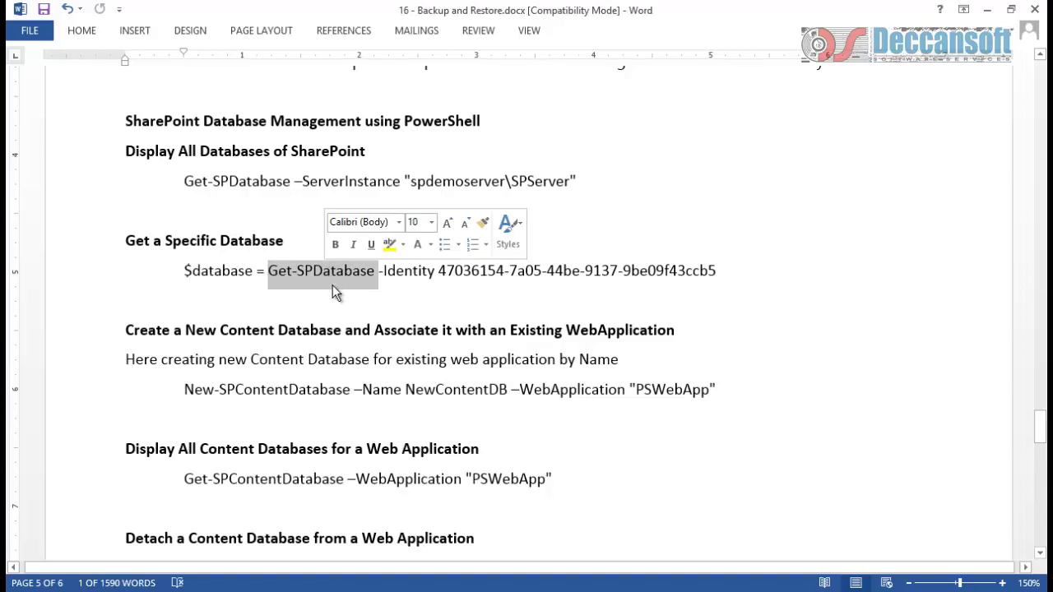
- Examine the -Identity parameter of the Get-SPDatabase command under the Get a Specific Database heading
click(366, 294)
drag(378, 272, 434, 273)
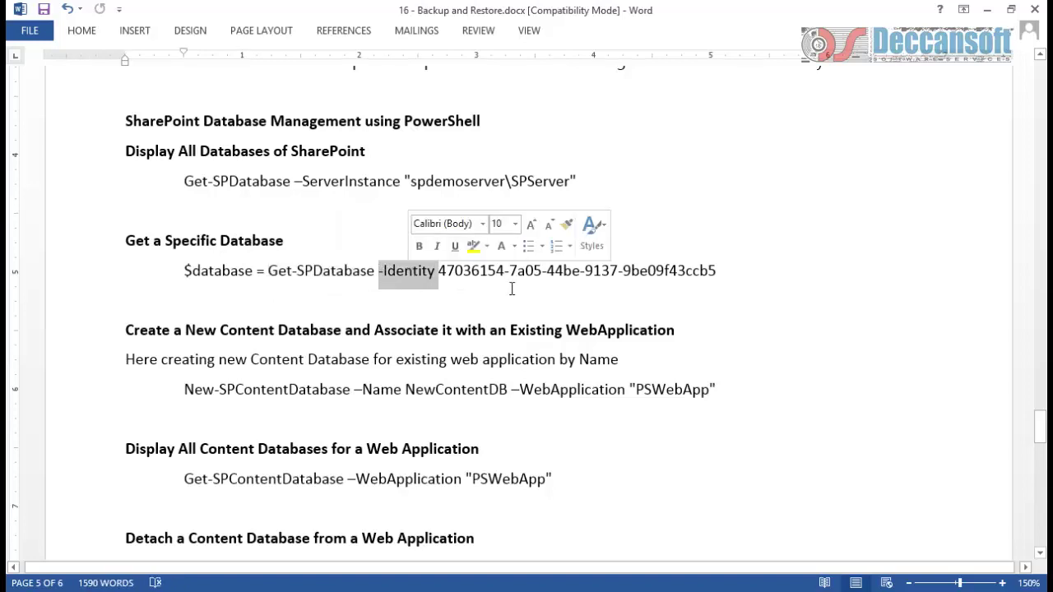
- Look up the database IDs in the SharePoint 2013 Management Shell, then return to Word and examine the $database variable of the Get-SPDatabase command
key(alt+Tab)
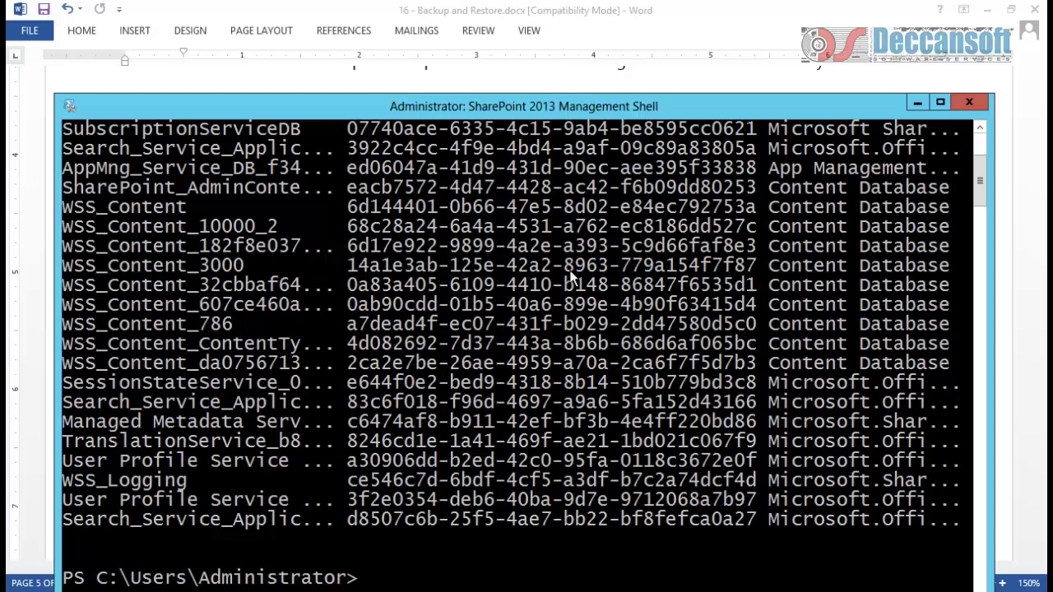
key(alt+Tab)
double_click(216, 272)
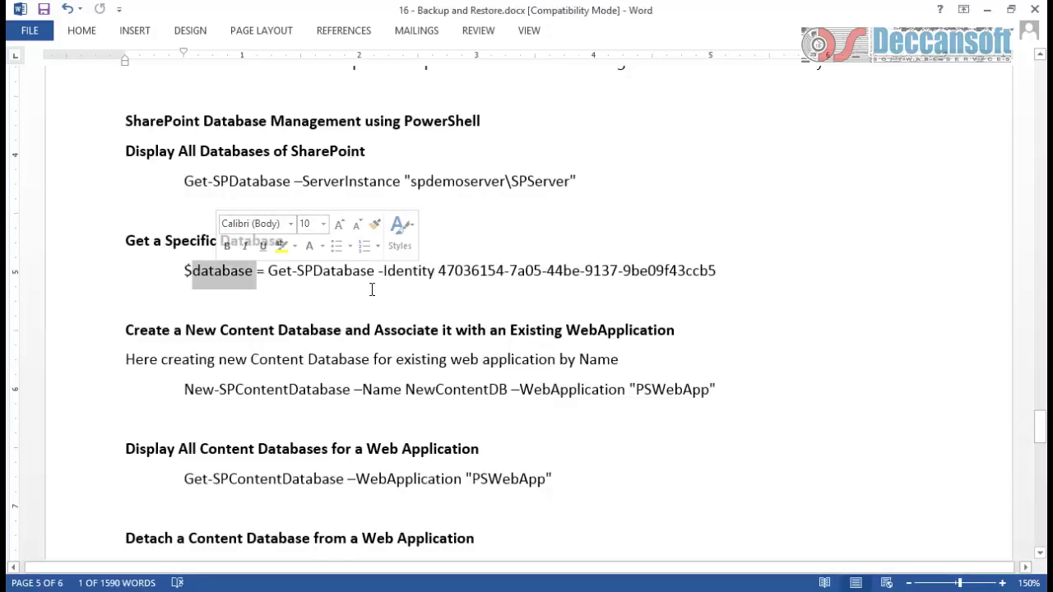
- Study the New-SPContentDatabase command in the notes, including its -Name value NewContentDB and its -WebApplication value PSWebApp
scroll(364, 300, down, 1)
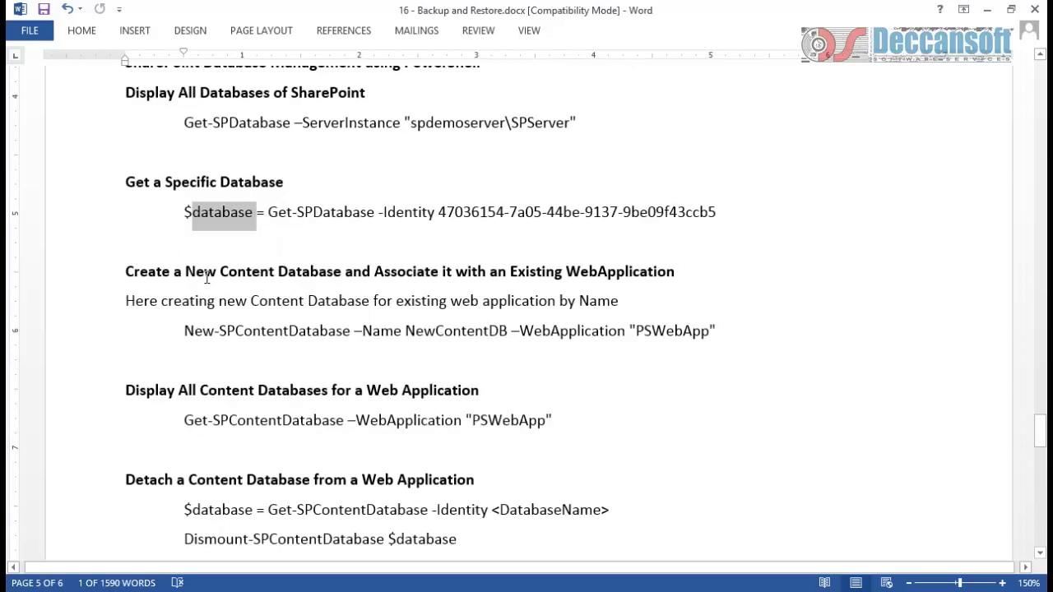
drag(207, 276, 632, 276)
drag(184, 331, 267, 329)
double_click(450, 333)
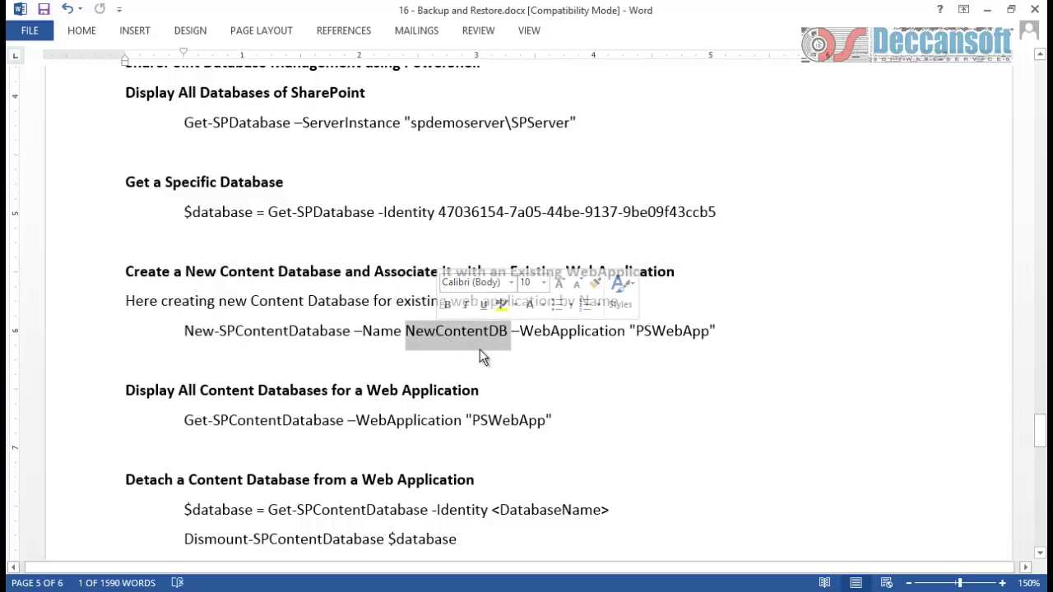
double_click(380, 332)
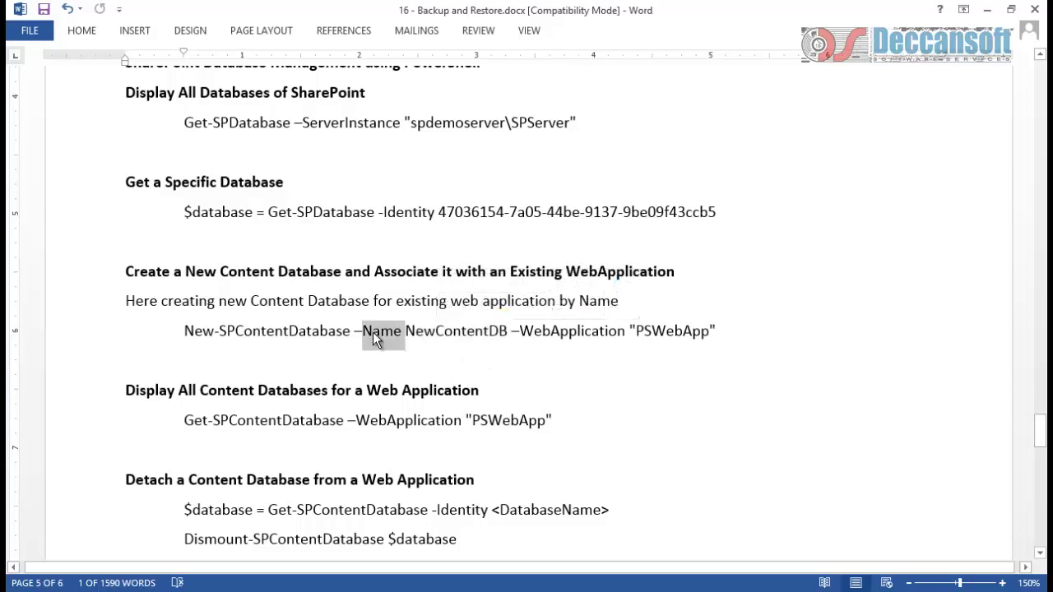
click(442, 333)
double_click(442, 333)
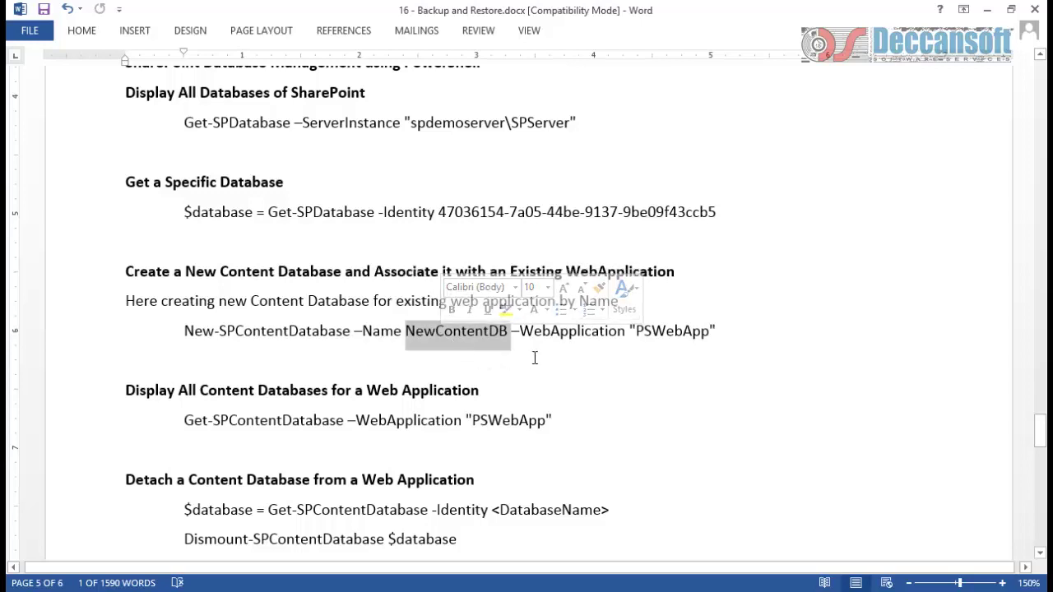
double_click(576, 331)
double_click(642, 331)
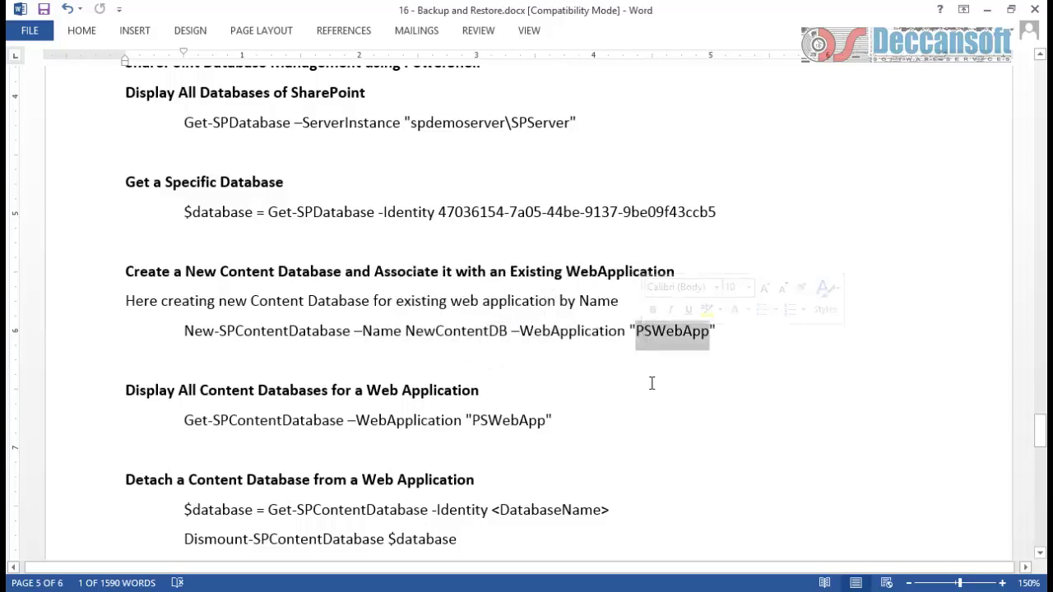
- Read the command that displays a web application's content databases, then switch to the SharePoint 2013 Management Shell and review the existing database list
scroll(649, 390, down, 2)
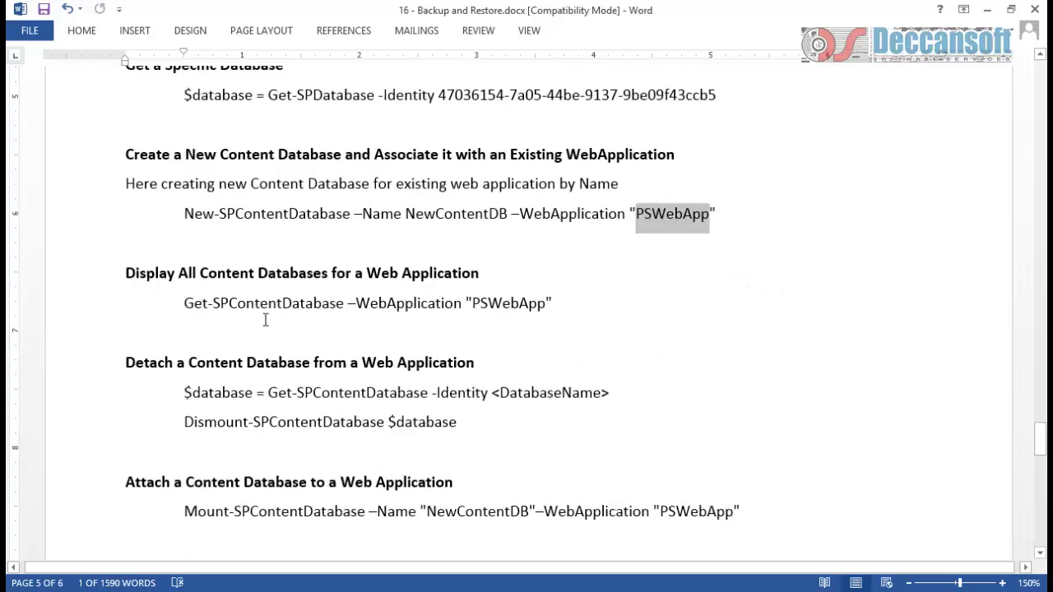
drag(184, 303, 527, 321)
key(alt+Tab)
scroll(559, 359, down, 4)
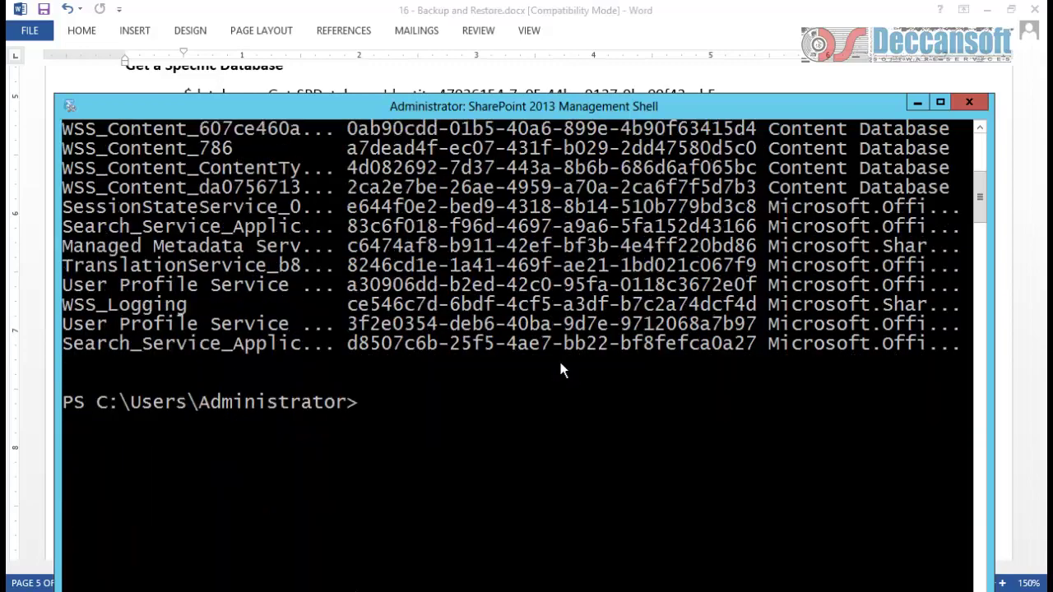
scroll(560, 364, up, 9)
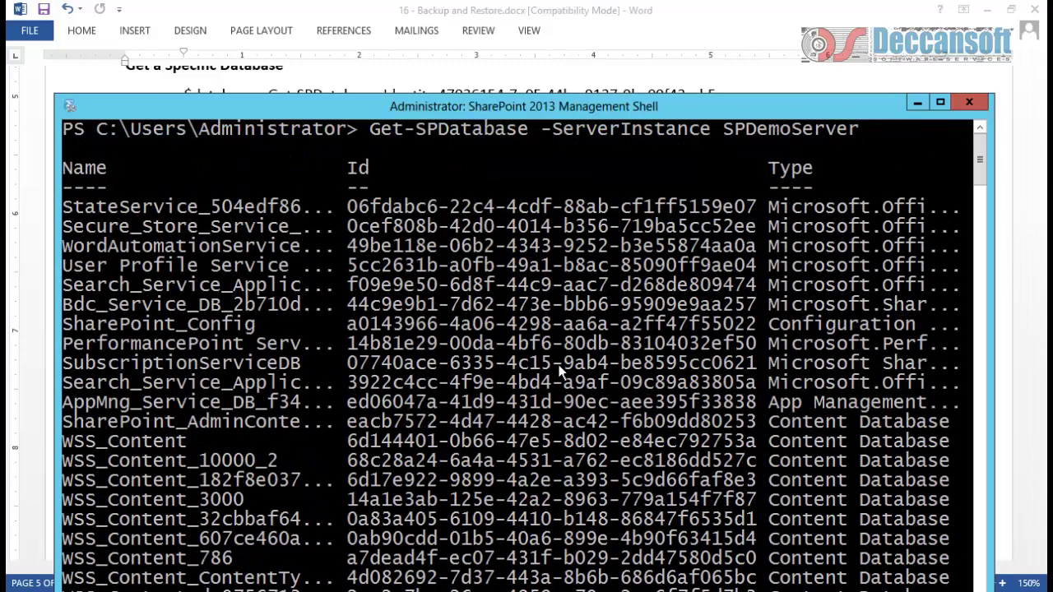
scroll(559, 368, down, 6)
scroll(559, 373, down, 1)
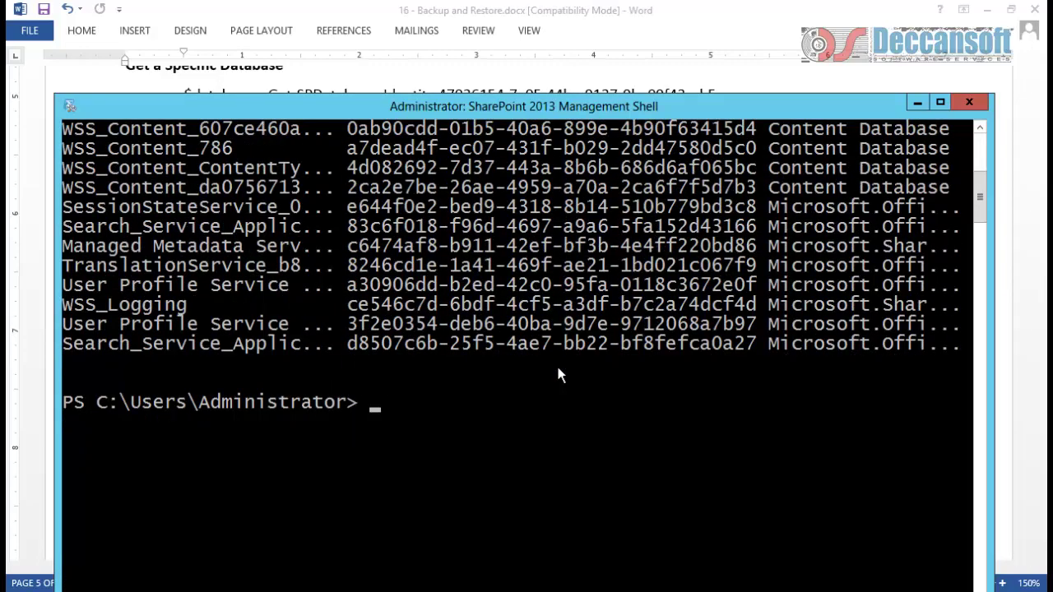
- Enter the Get-SPContentDatabase command with the -WebApplication parameter at the shell prompt
drag(473, 103, 465, 59)
text(Get-SPCe)
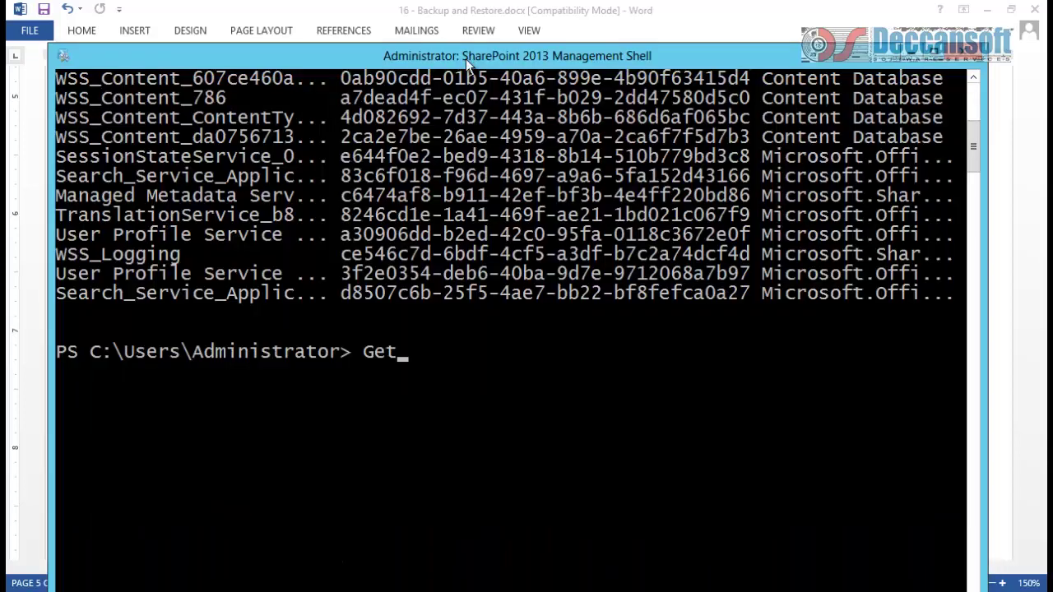
key(Tab)
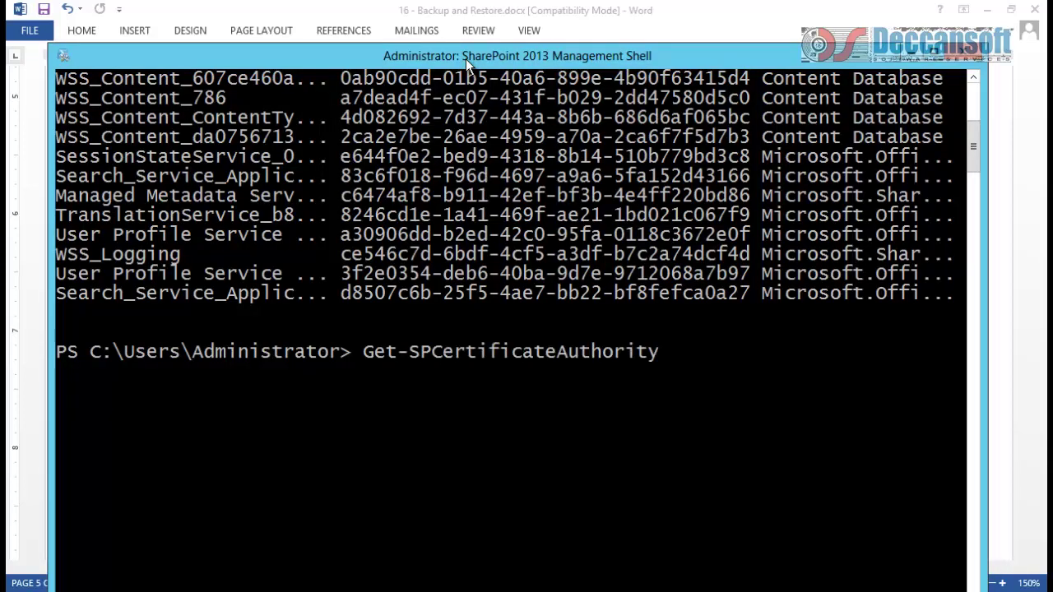
key(Tab)
key(Tab)
key(BackSpace)
key(BackSpace)
key(BackSpace)
key(BackSpace)
key(BackSpace)
key(BackSpace)
key(BackSpace)
key(BackSpace)
key(BackSpace)
key(BackSpace)
key(BackSpace)
key(BackSpace)
key(BackSpace)
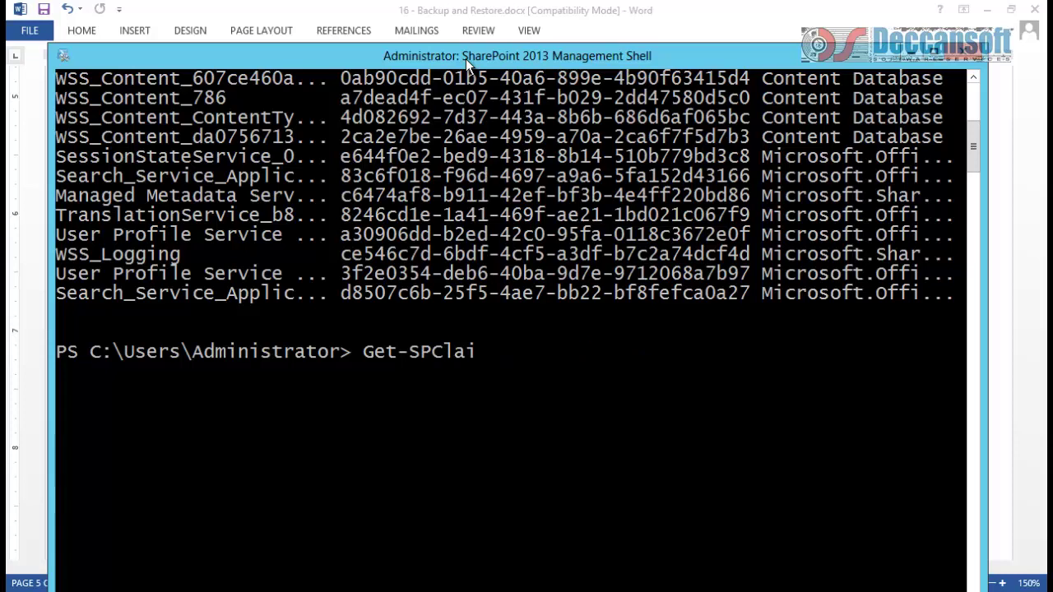
key(BackSpace)
key(BackSpace)
key(BackSpace)
text(ontentDa)
key(Tab)
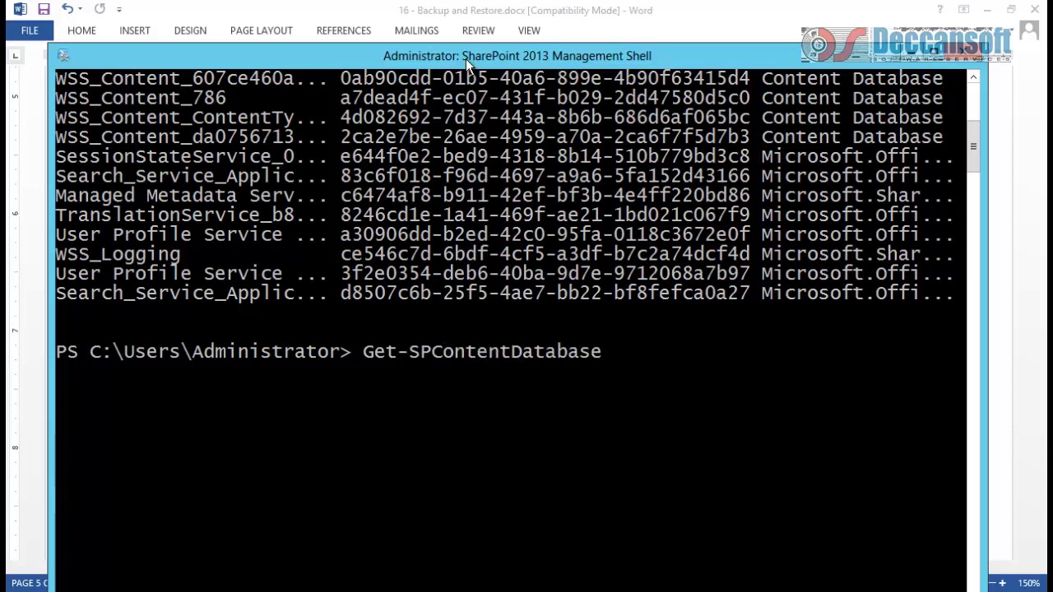
text(-We)
key(Tab)
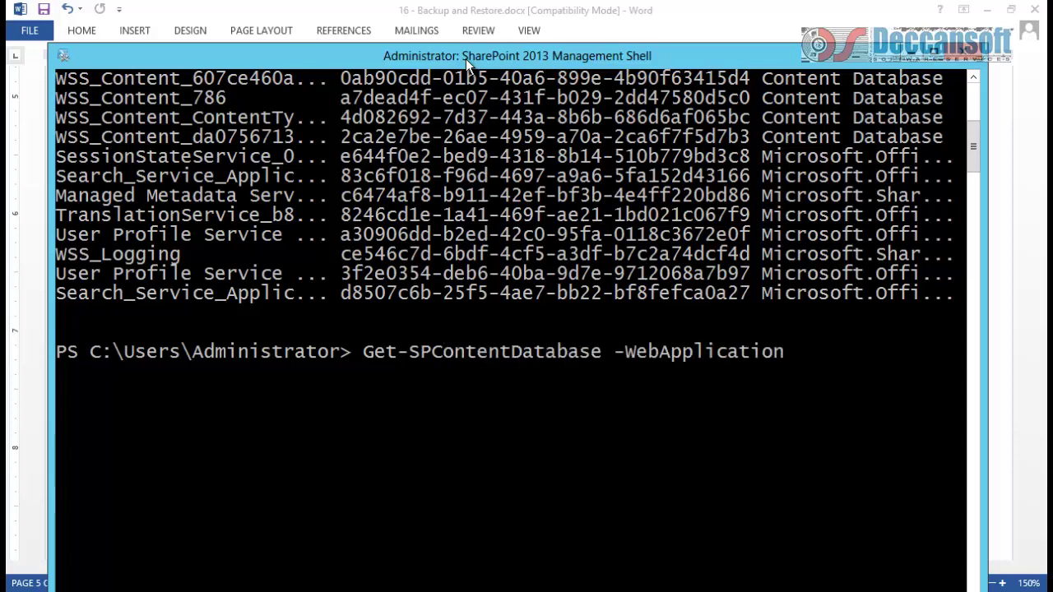
text(http://w)
text(ww)
key(BackSpace)
key(BackSpace)
key(BackSpace)
text(s)
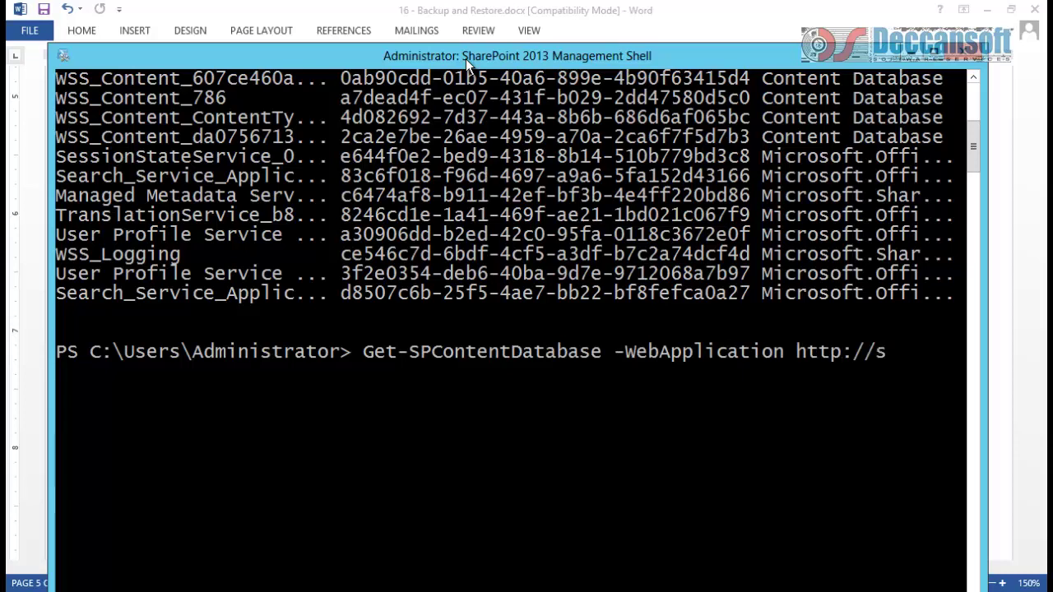
text(pdemoserver)
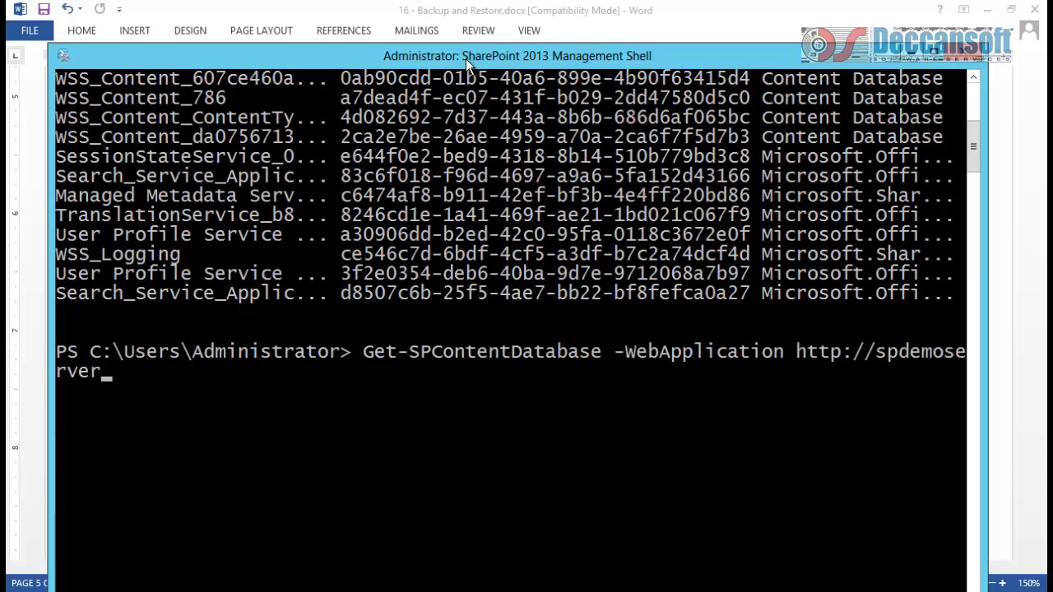
text(:1000)
key(Return)
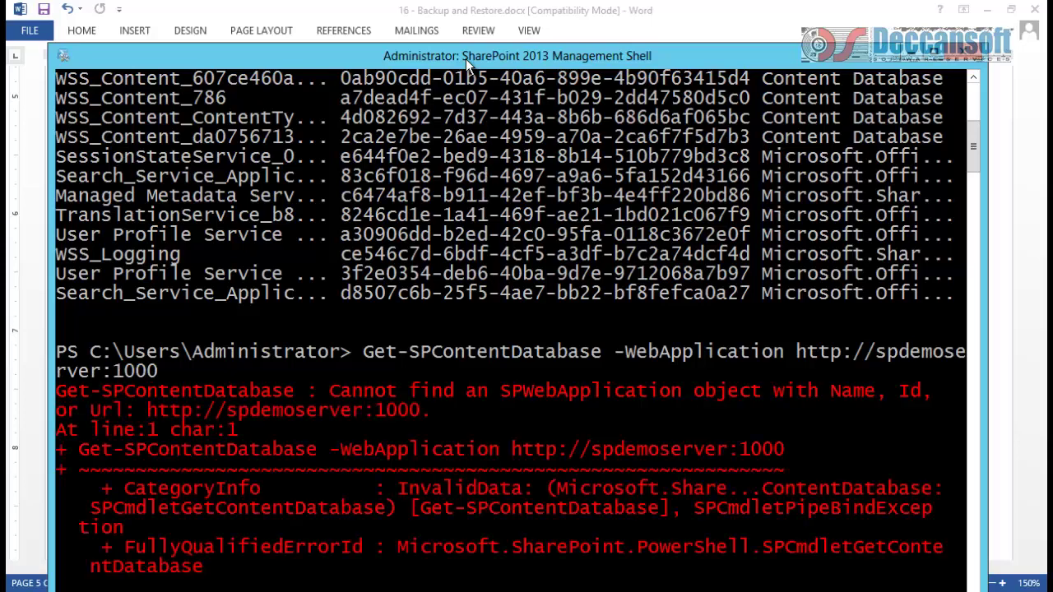
key(Up)
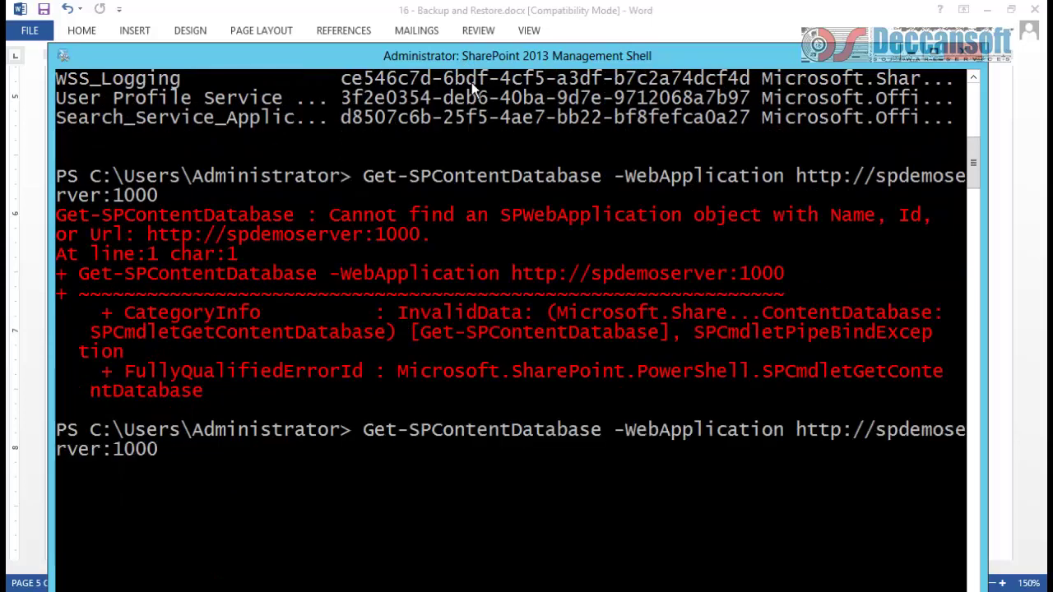
text(0)
key(Return)
scroll(396, 259, down, 1)
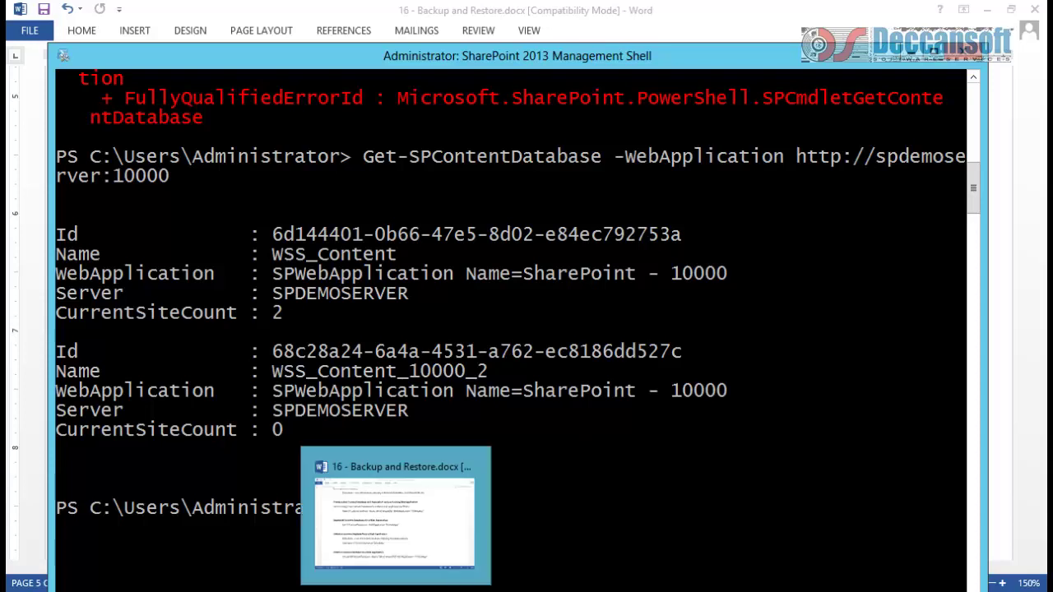
- Switch back to the Word notes and change the -Identity placeholder in the detach command to <DatabaseID>
key(alt+Tab)
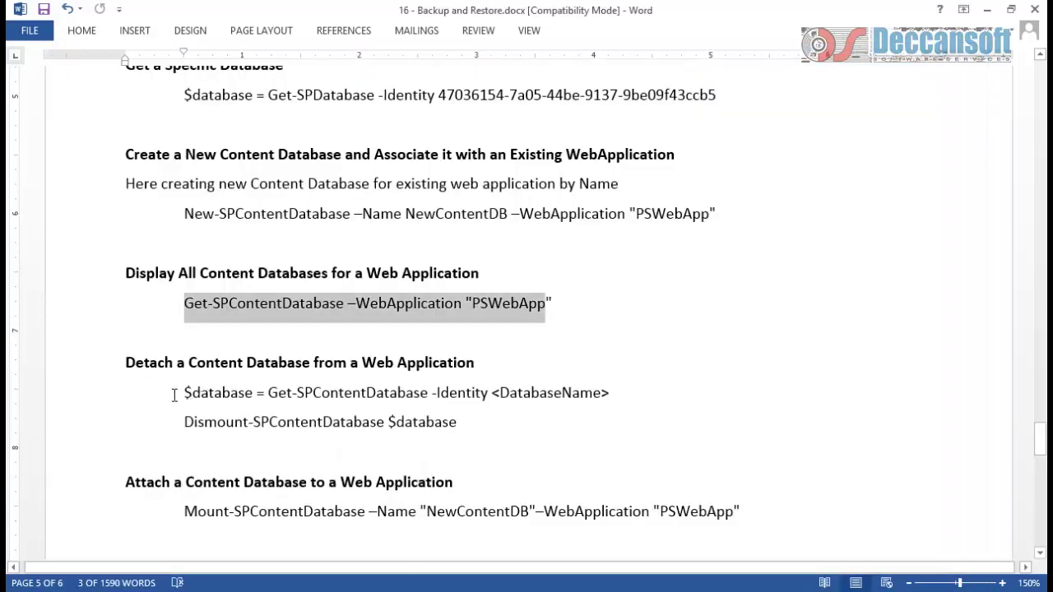
scroll(173, 389, down, 1)
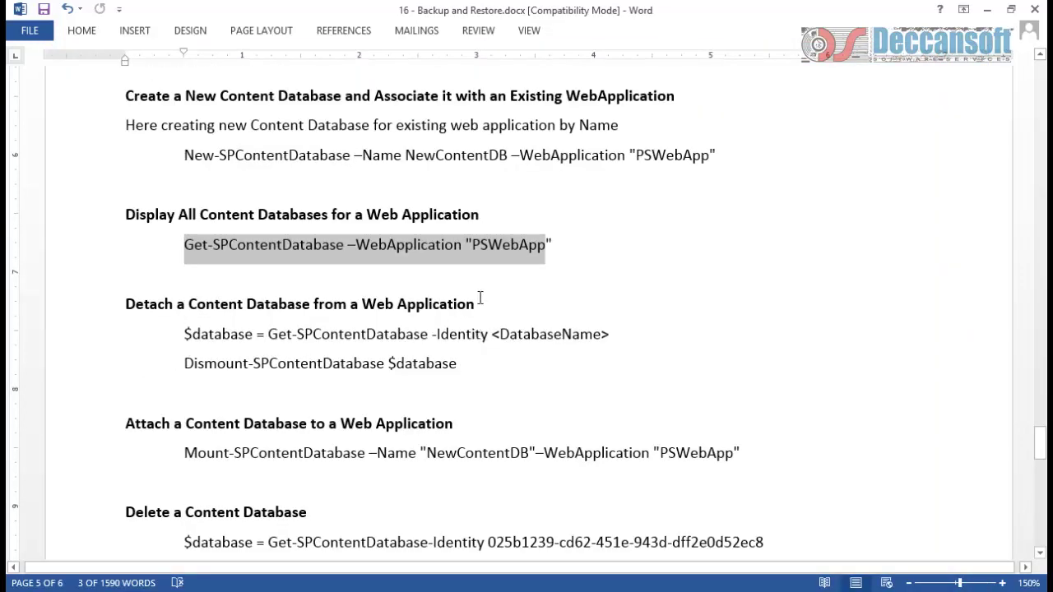
double_click(507, 332)
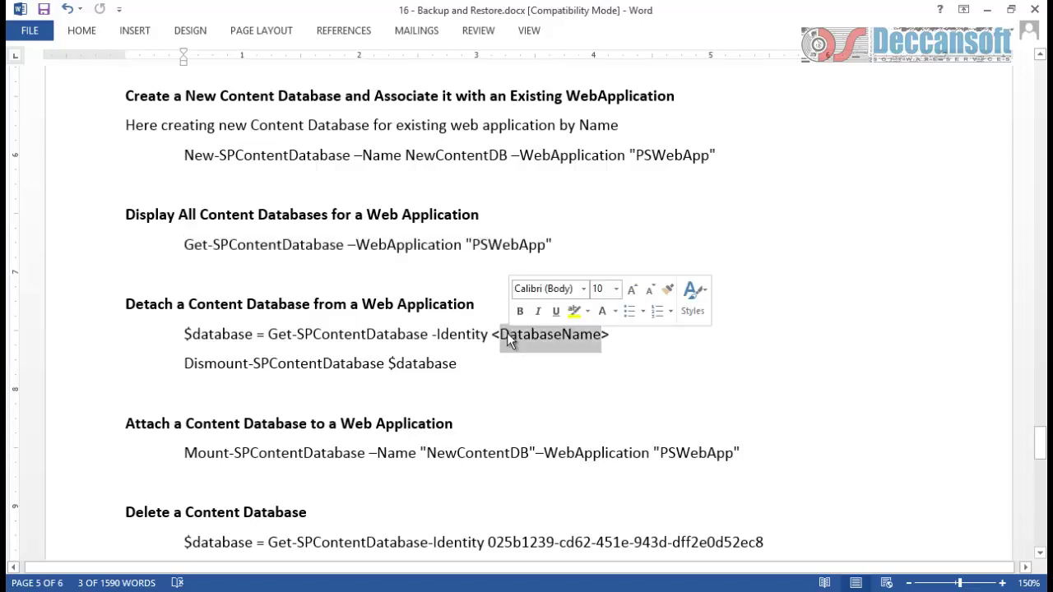
key(Right)
key(BackSpace)
key(BackSpace)
key(BackSpace)
key(BackSpace)
key(BackSpace)
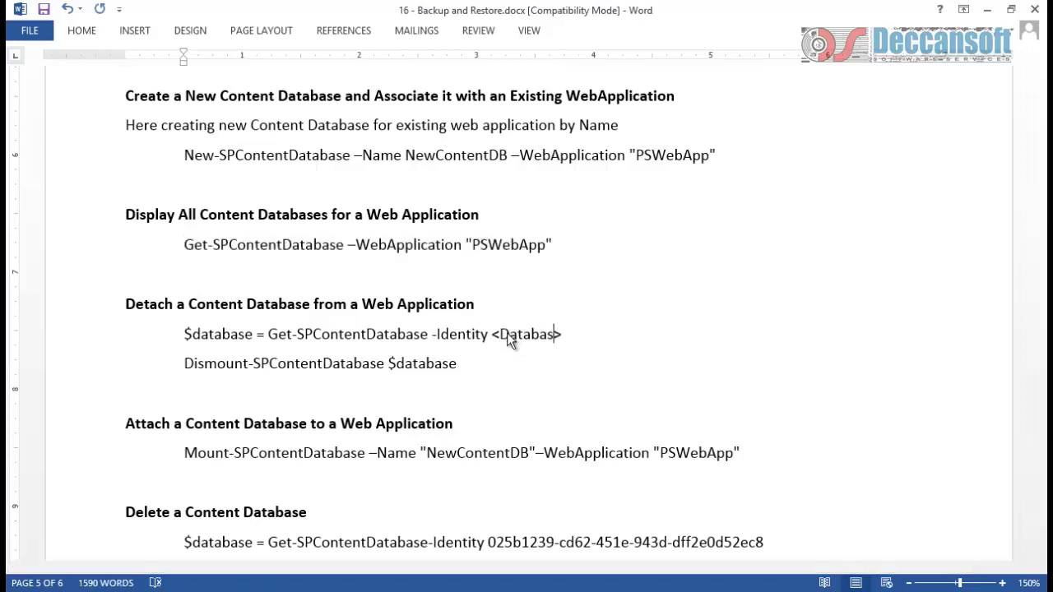
text(ID)
click(553, 334)
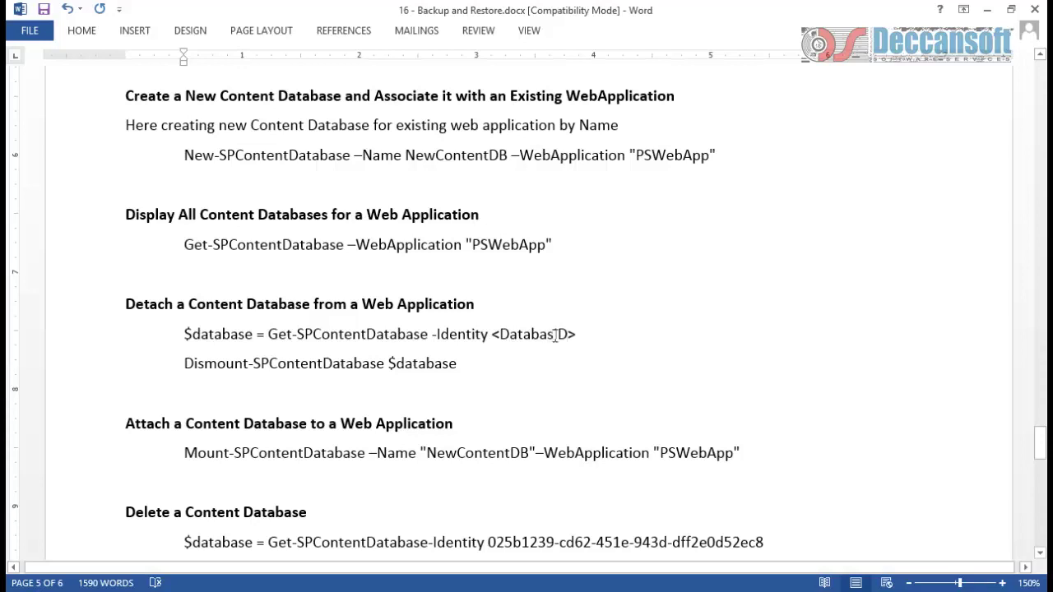
text(e)
- Study how $database is passed to Dismount-SPContentDatabase for detaching, and compare it with the Mount-SPContentDatabase command for attaching
double_click(225, 334)
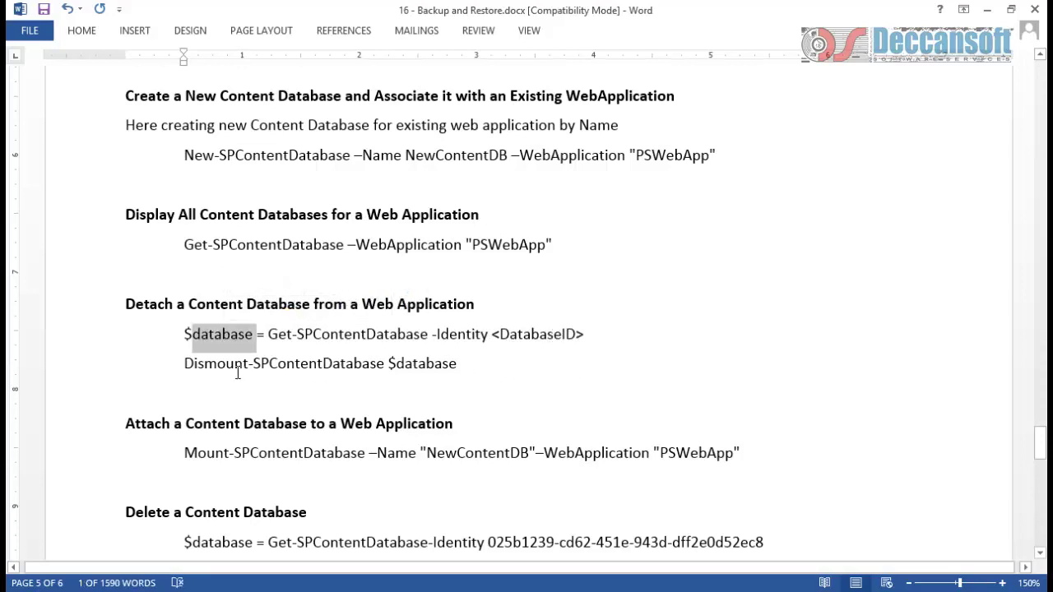
drag(184, 362, 358, 371)
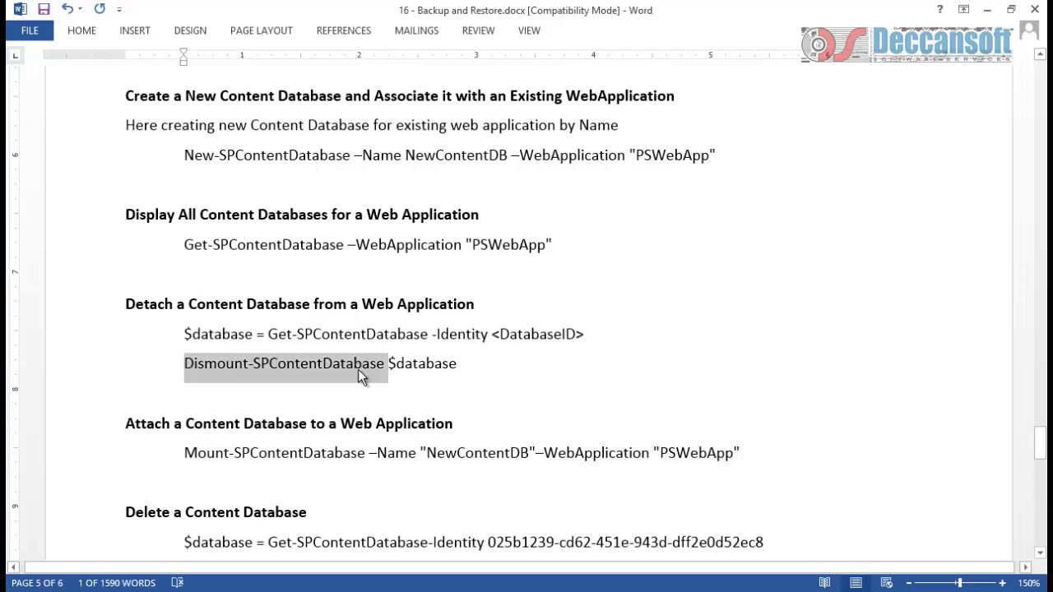
scroll(526, 384, down, 1)
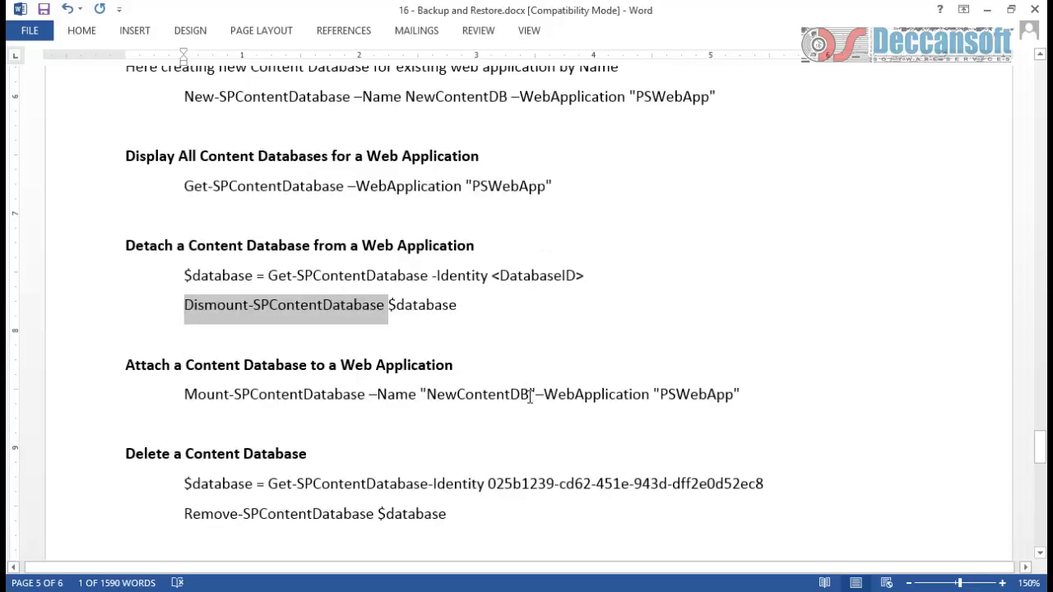
scroll(530, 396, down, 2)
drag(185, 277, 271, 280)
drag(183, 188, 271, 189)
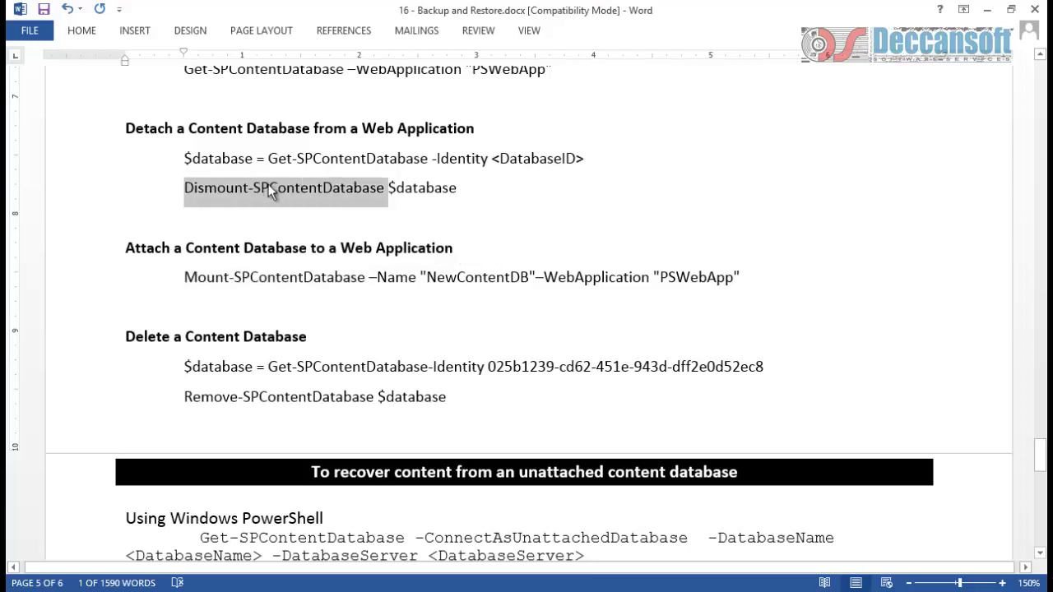
double_click(216, 276)
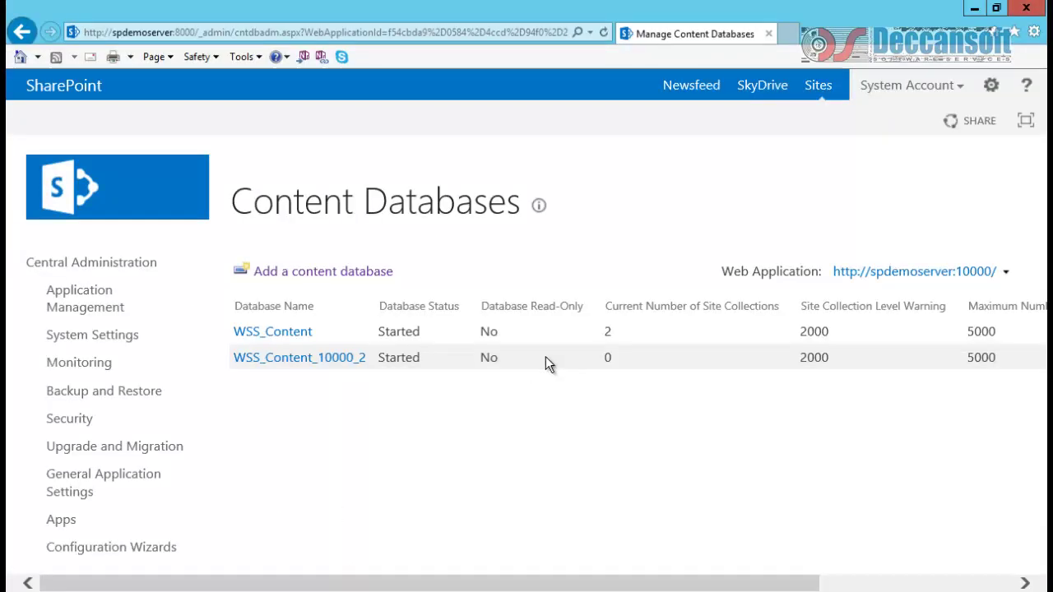
- Switch to SharePoint Central Administration, open the settings of WSS_Content_10000_2 and select the Remove content database option
click(261, 360)
scroll(506, 390, down, 3)
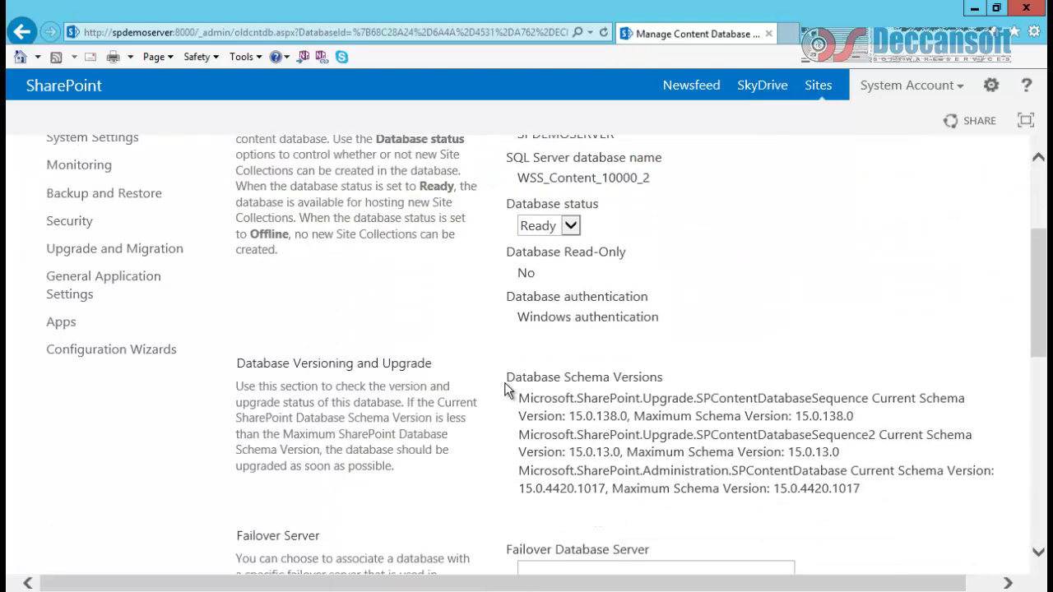
scroll(506, 391, down, 8)
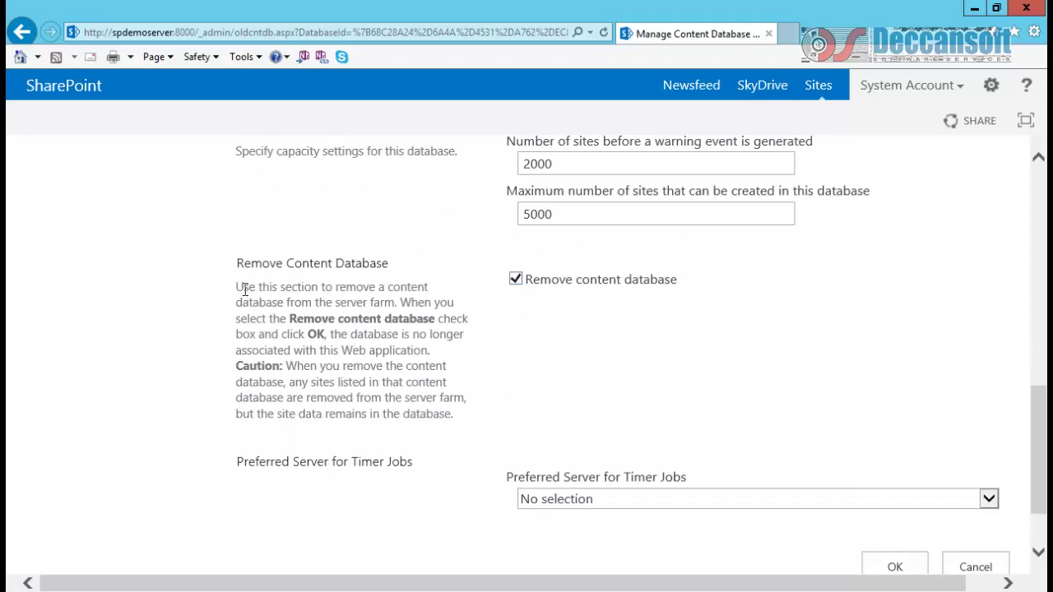
- Read the Remove Content Database description, including the web application association and the caution about sites and their data
drag(237, 288, 271, 358)
drag(342, 352, 430, 352)
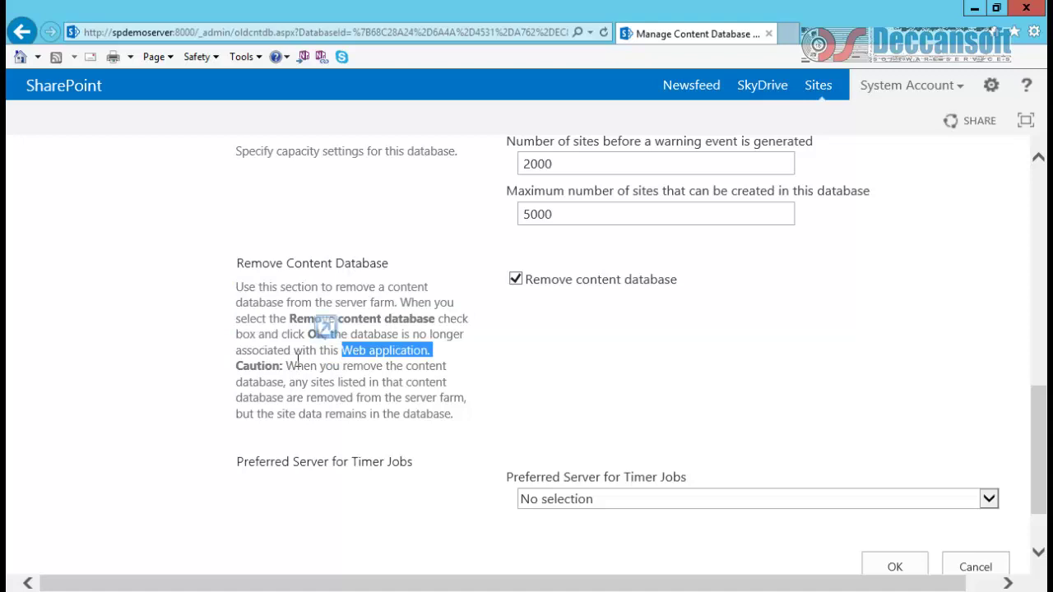
drag(286, 365, 416, 411)
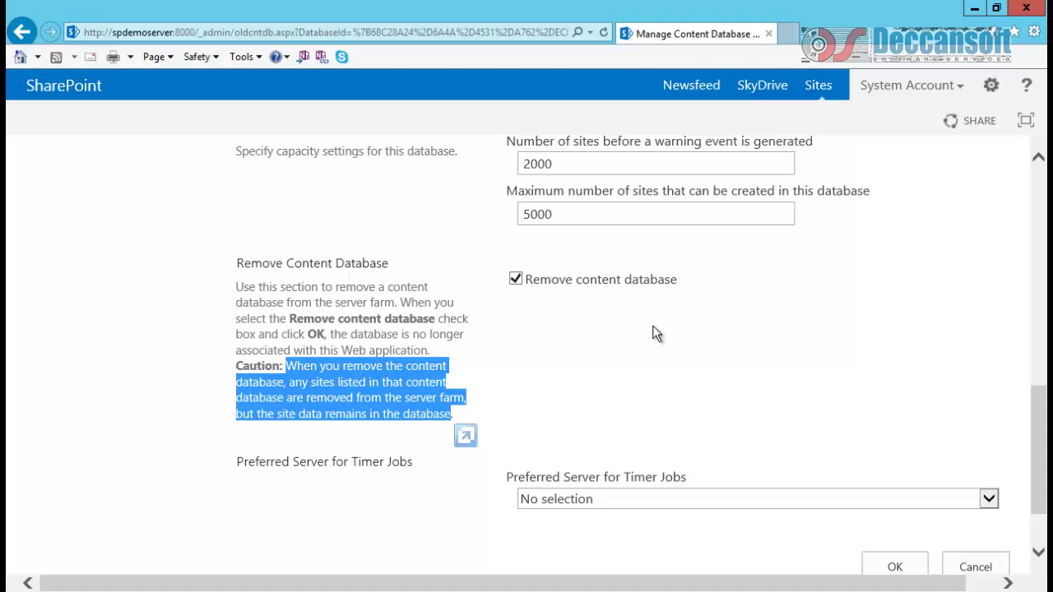
- Switch to the Word notes and review the Remove-SPContentDatabase commands and the section on recovering content from an unattached content database
key(alt+Tab)
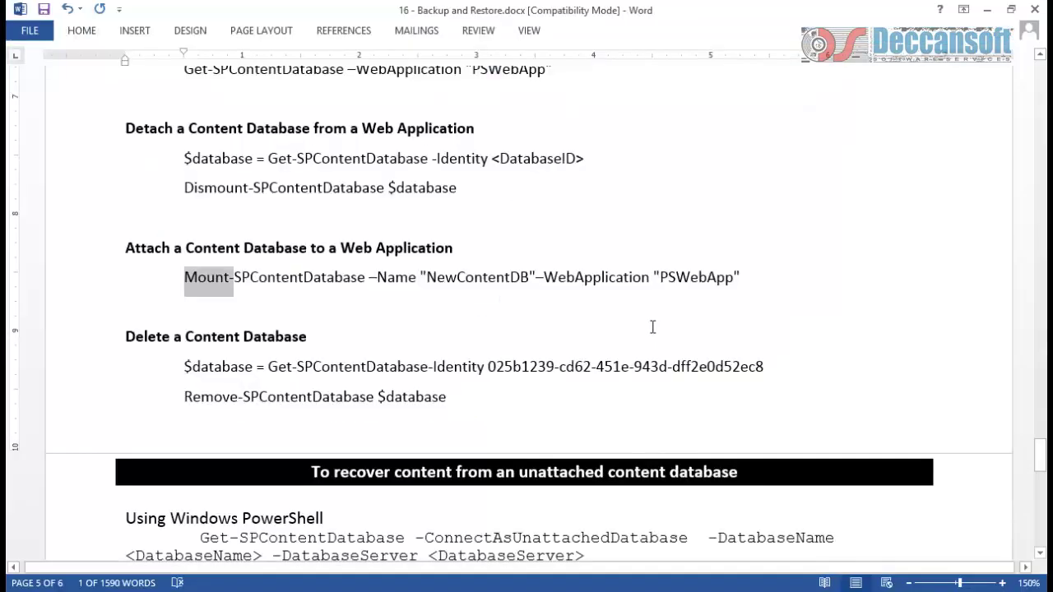
scroll(647, 333, down, 1)
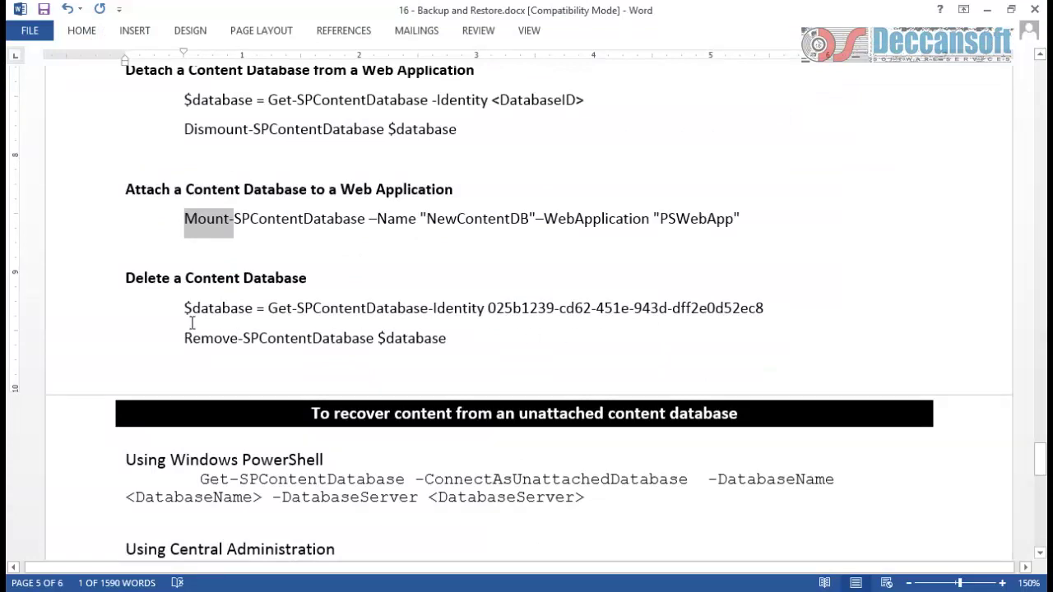
drag(187, 316, 637, 358)
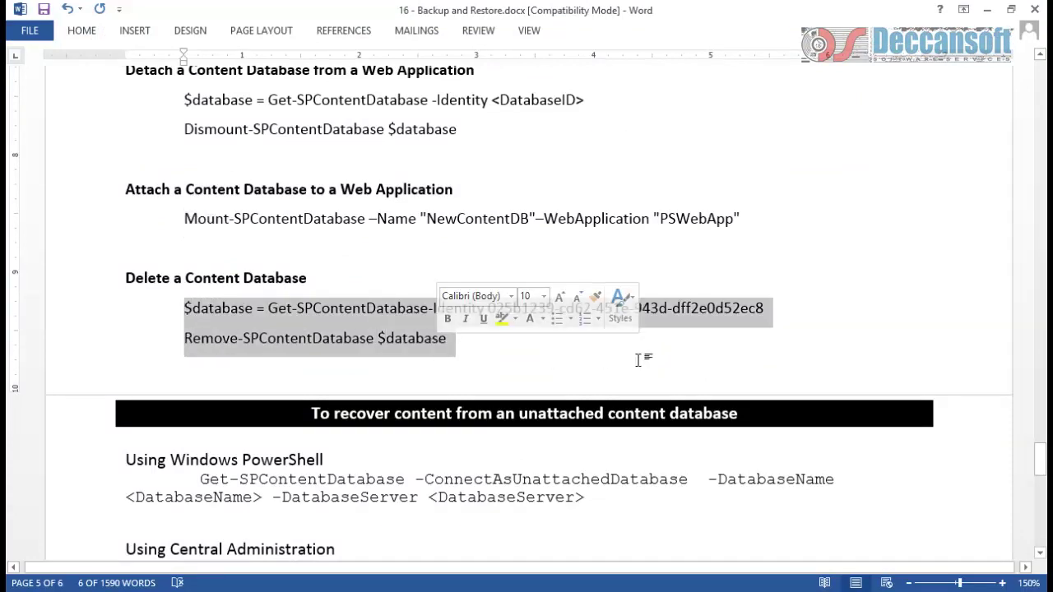
click(569, 370)
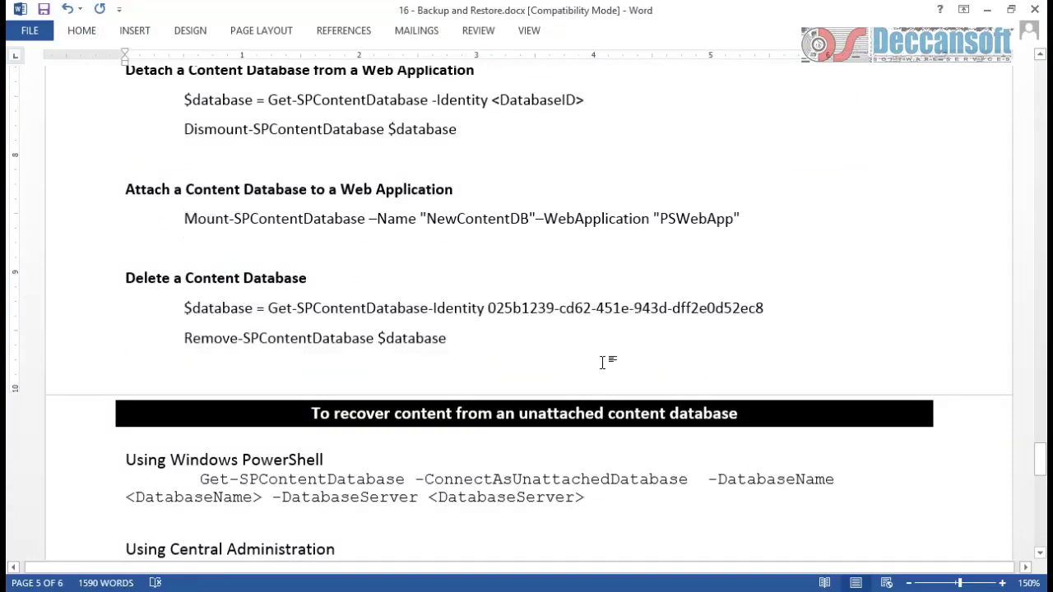
scroll(603, 362, up, 3)
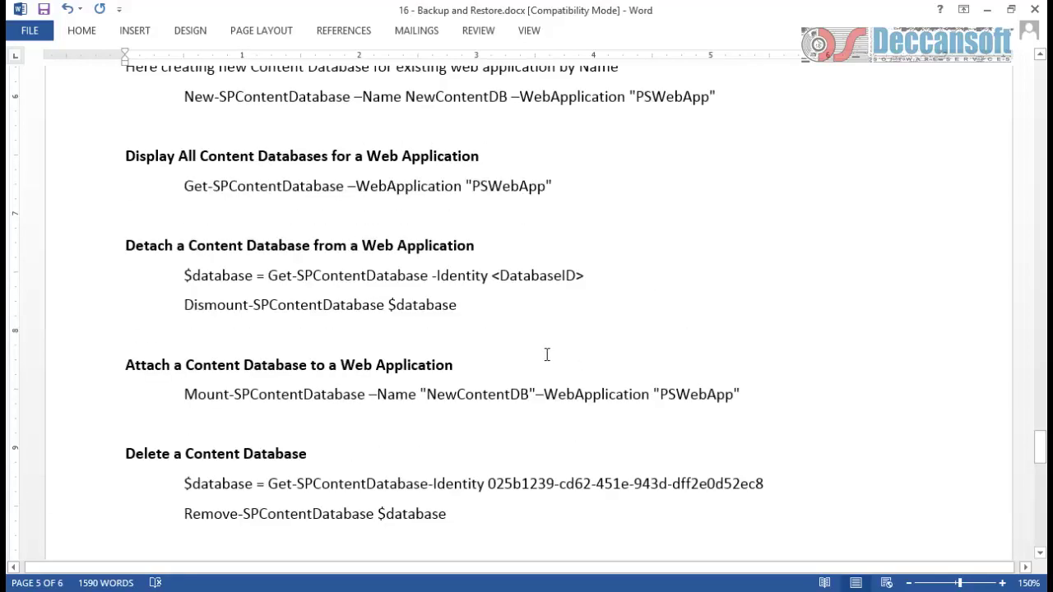
scroll(548, 354, down, 2)
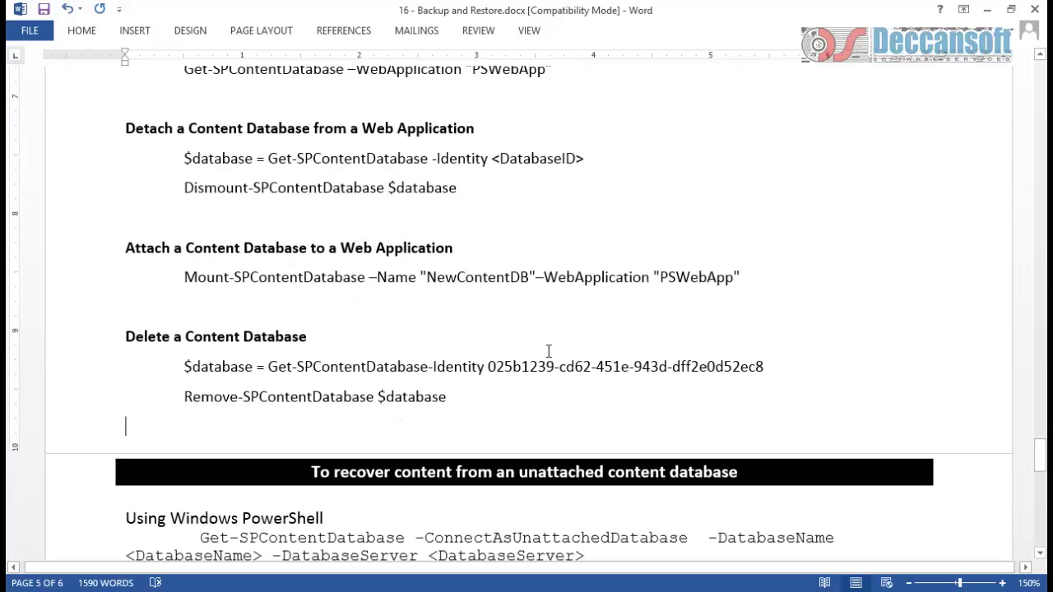
scroll(547, 351, down, 5)
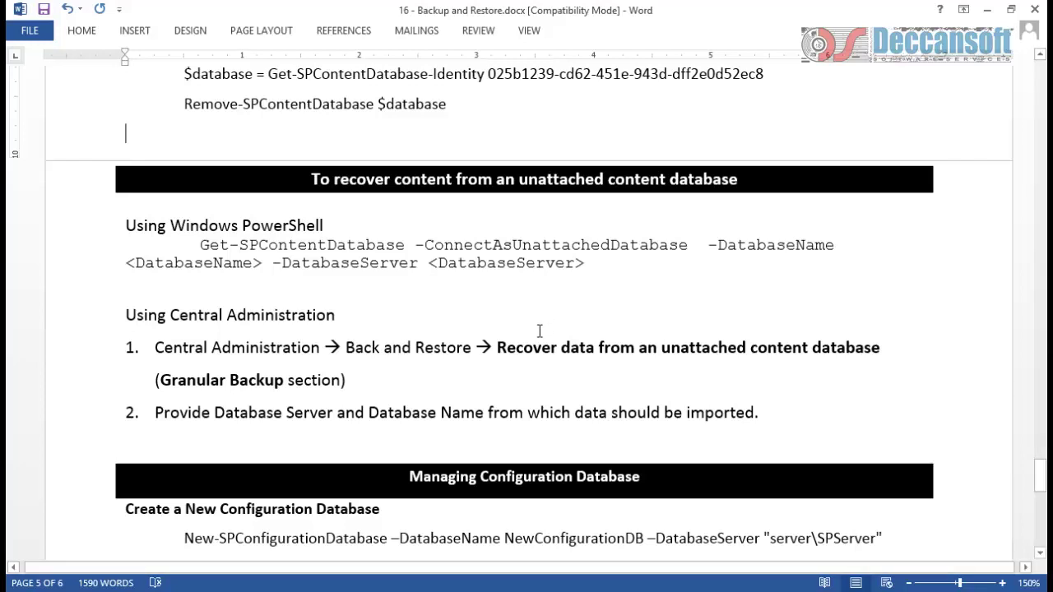
- Switch to SharePoint Central Administration, view the WSS_Content database settings and return to the Content Databases list
key(alt+Tab)
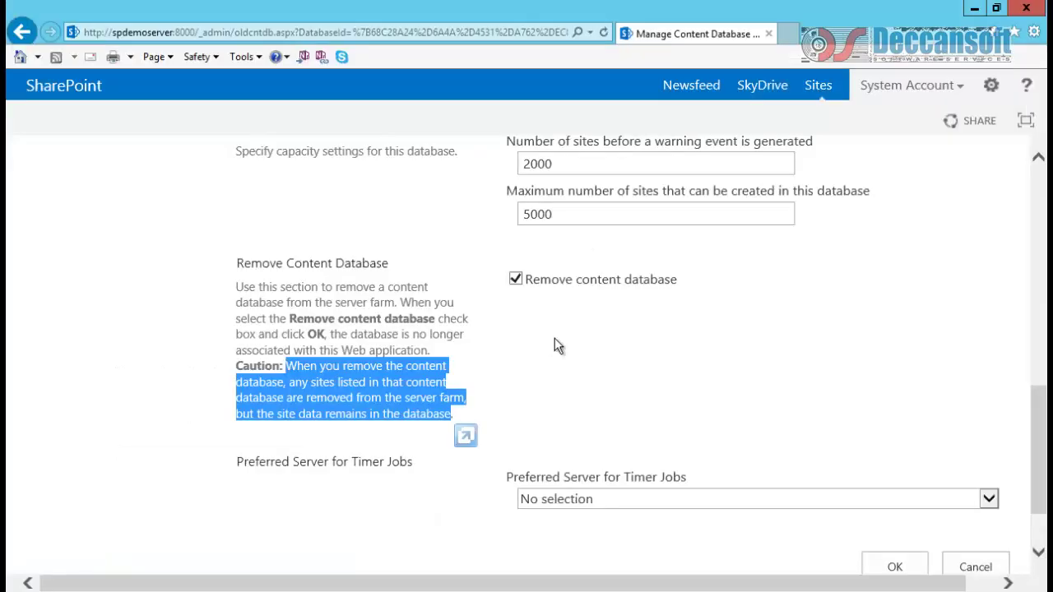
click(21, 32)
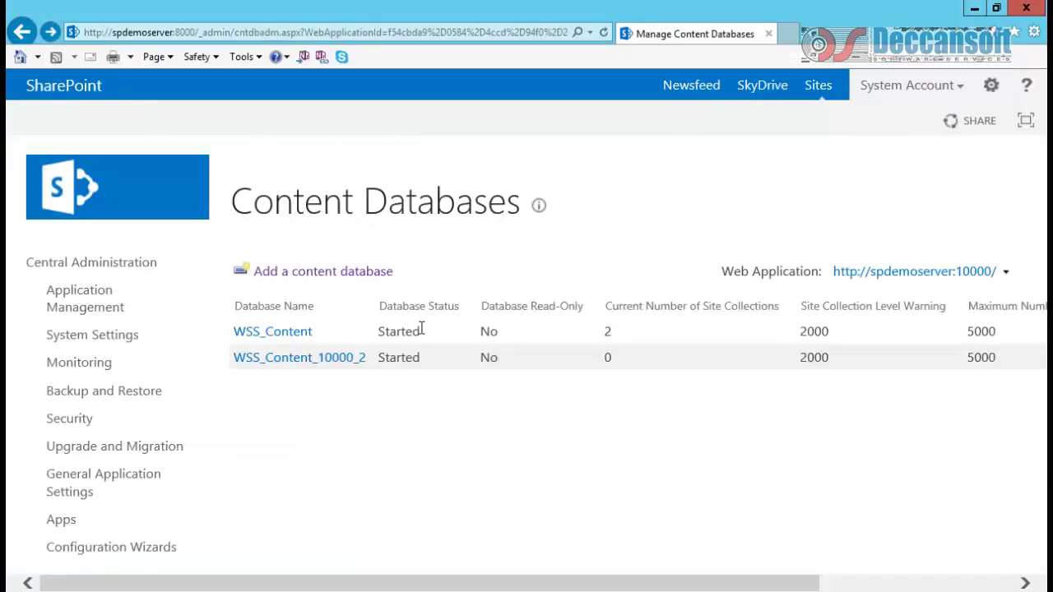
click(301, 338)
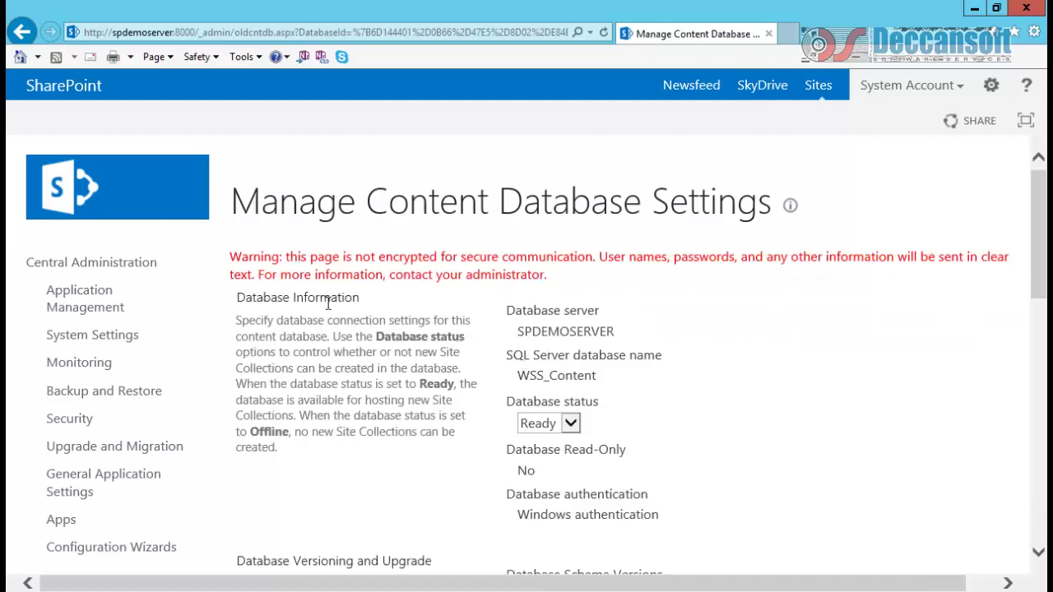
click(21, 32)
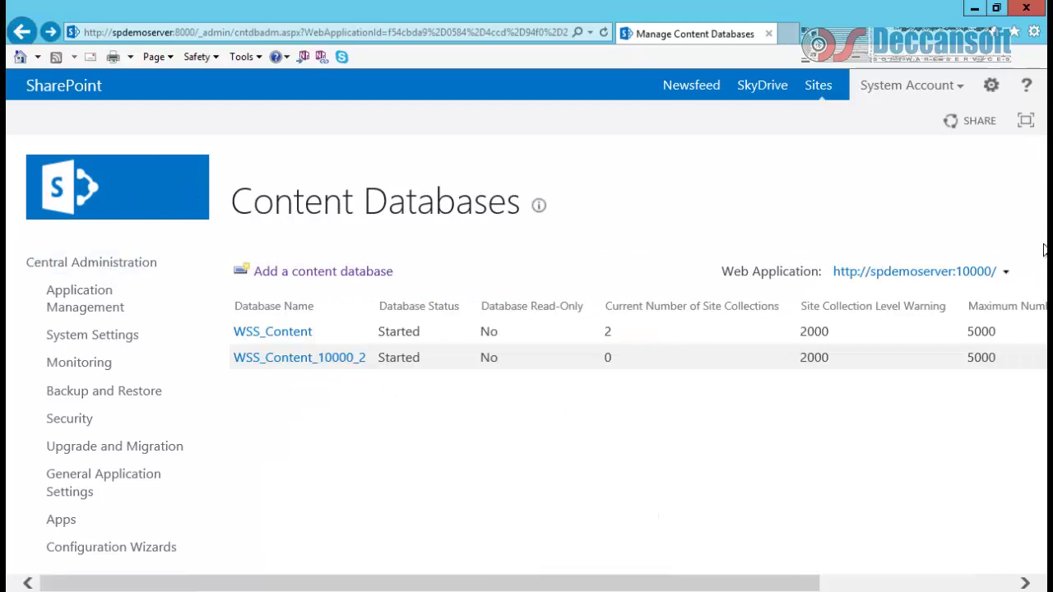
- Change the web application on the Content Databases page to Content Type Hub - 10001
click(893, 274)
click(893, 304)
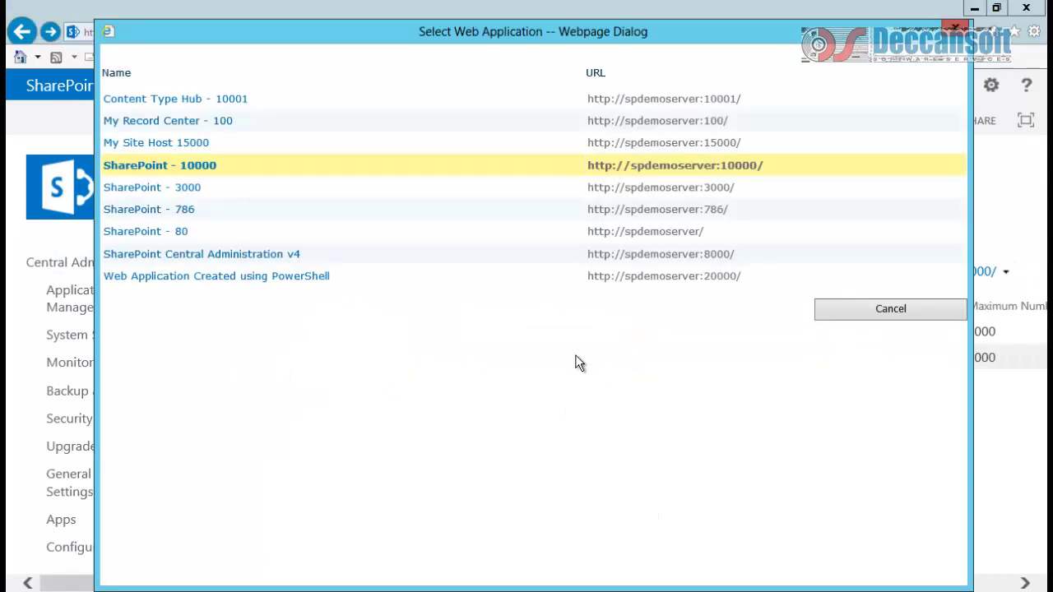
click(227, 100)
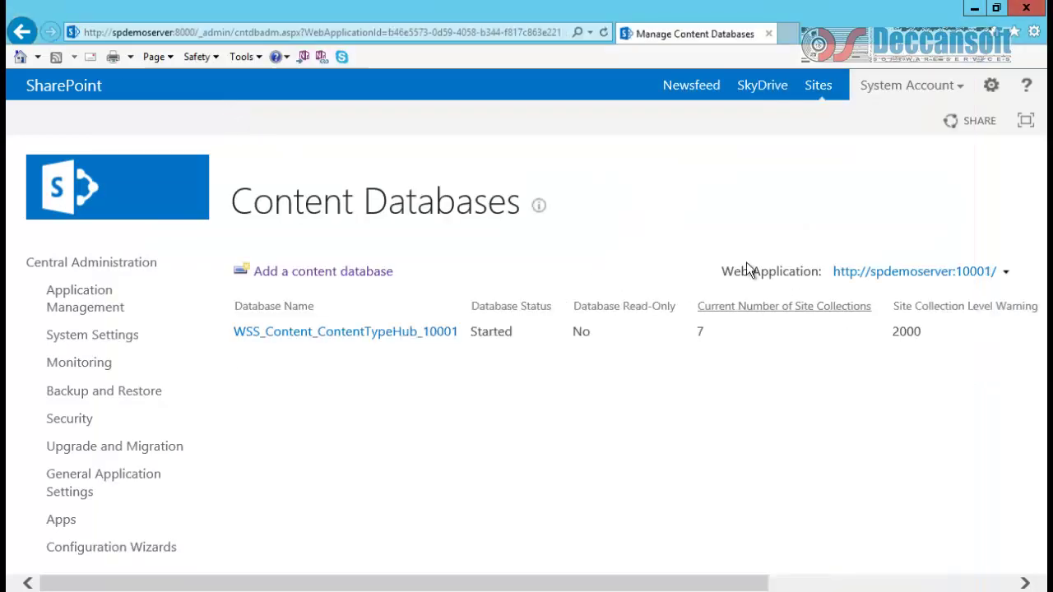
click(789, 33)
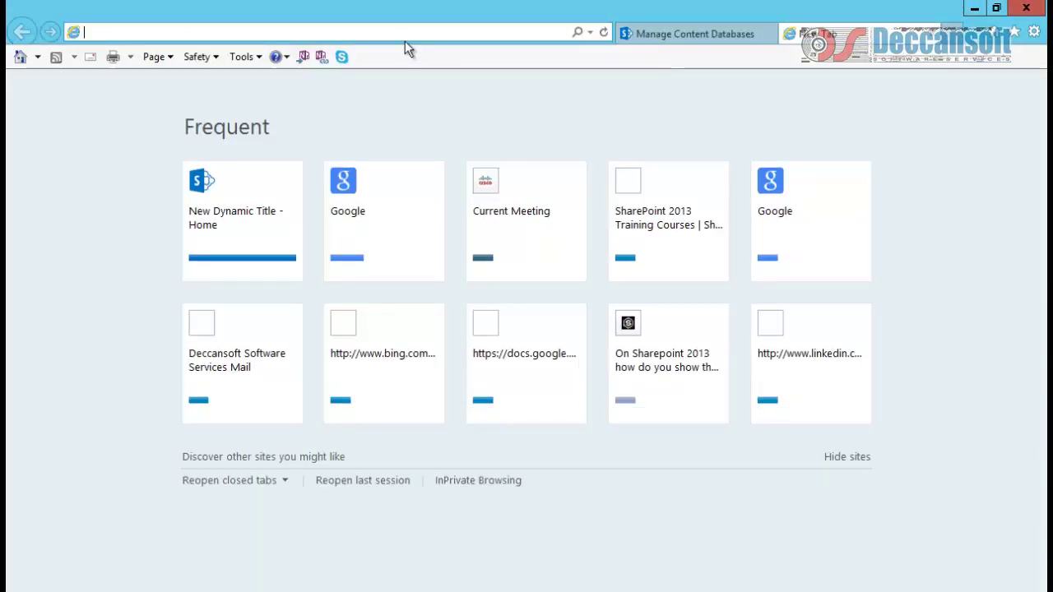
text(http)
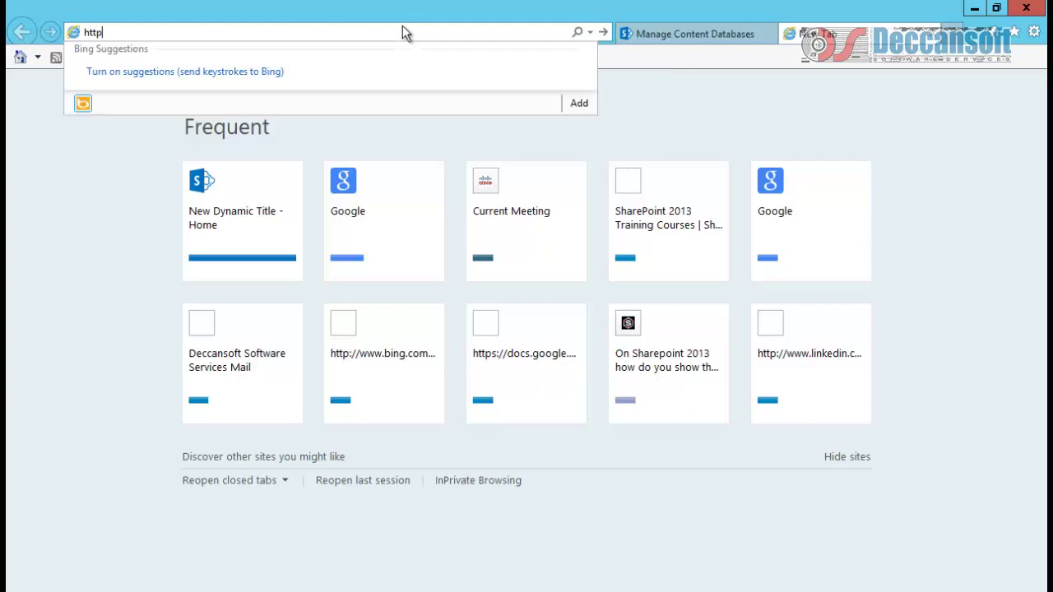
text(://sp)
key(Down)
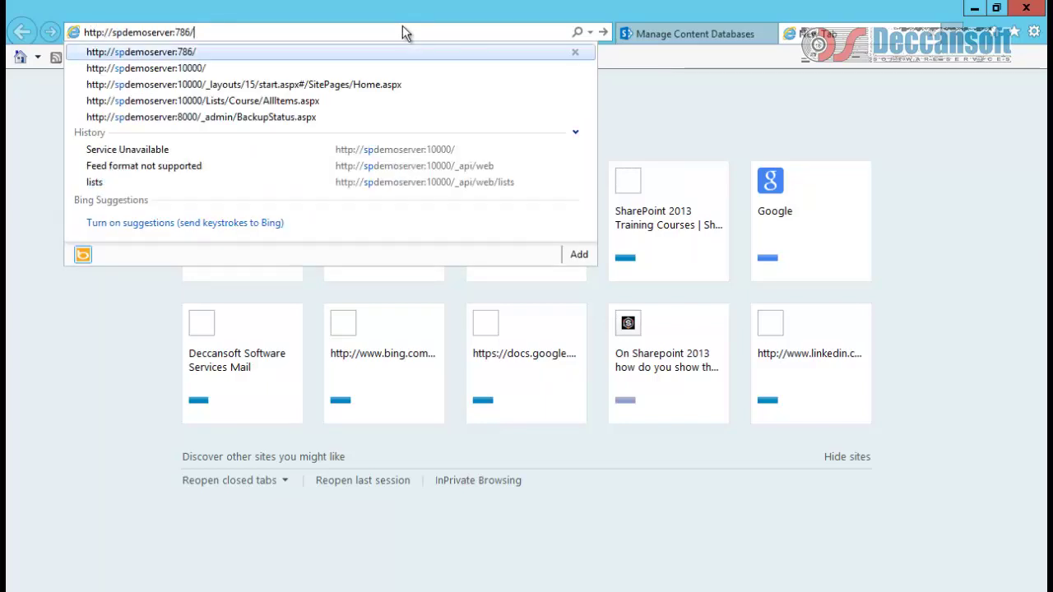
key(Down)
key(BackSpace)
key(BackSpace)
text(10000)
key(Return)
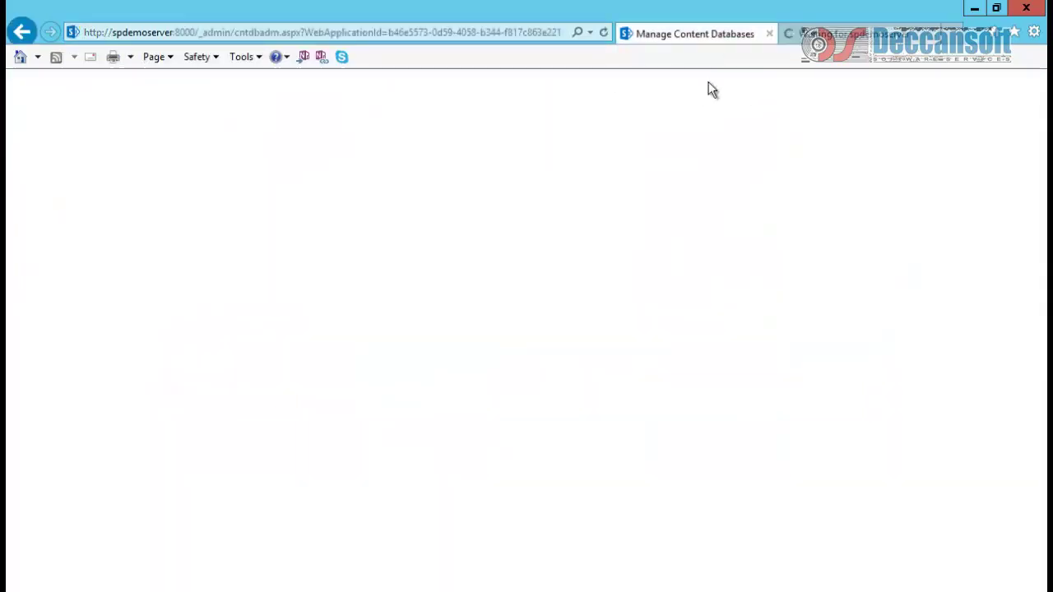
- Open the settings of WSS_Content_ContentTypeHub_10001 and select the Remove content database option, accepting the warning about stored sites
click(442, 332)
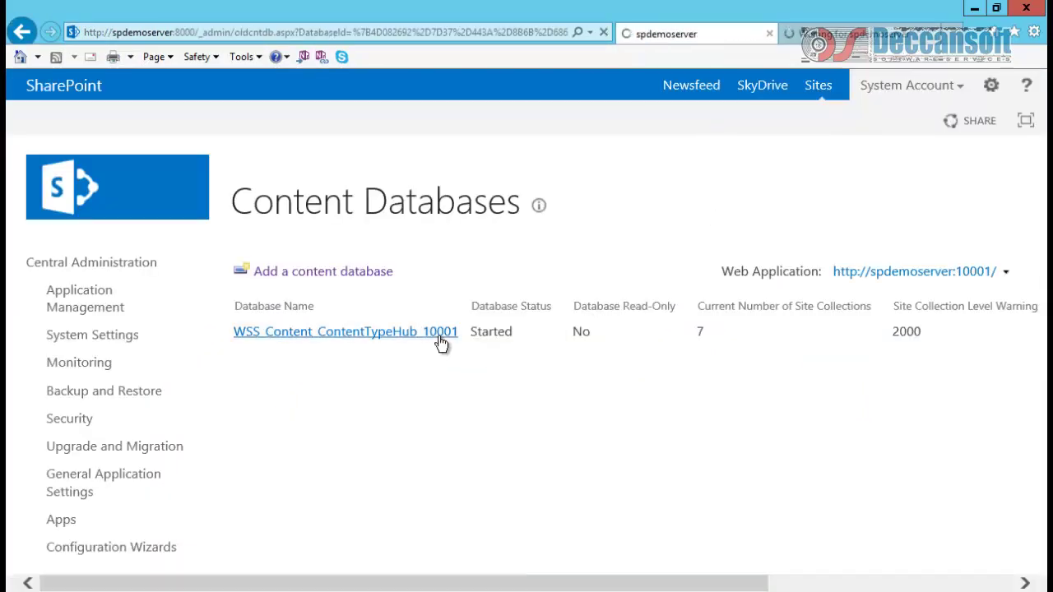
scroll(626, 380, down, 5)
scroll(626, 378, down, 4)
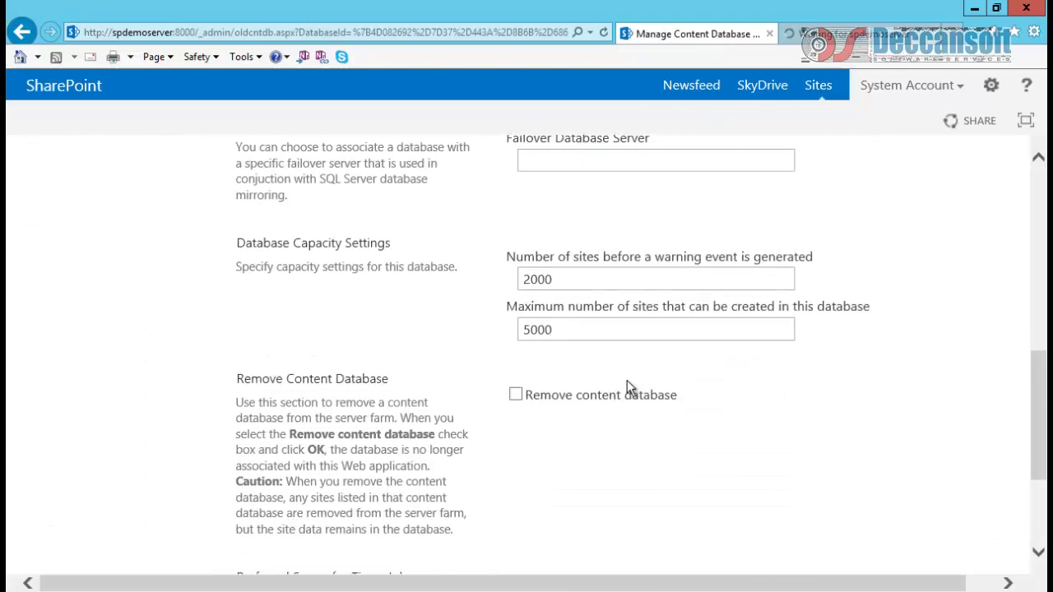
click(535, 348)
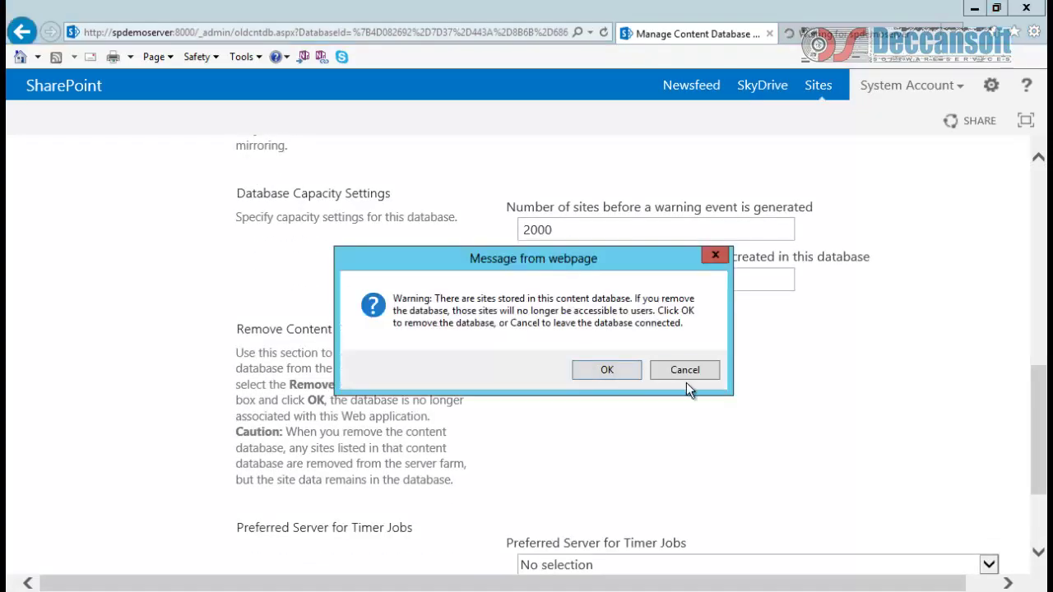
click(606, 370)
scroll(790, 420, down, 3)
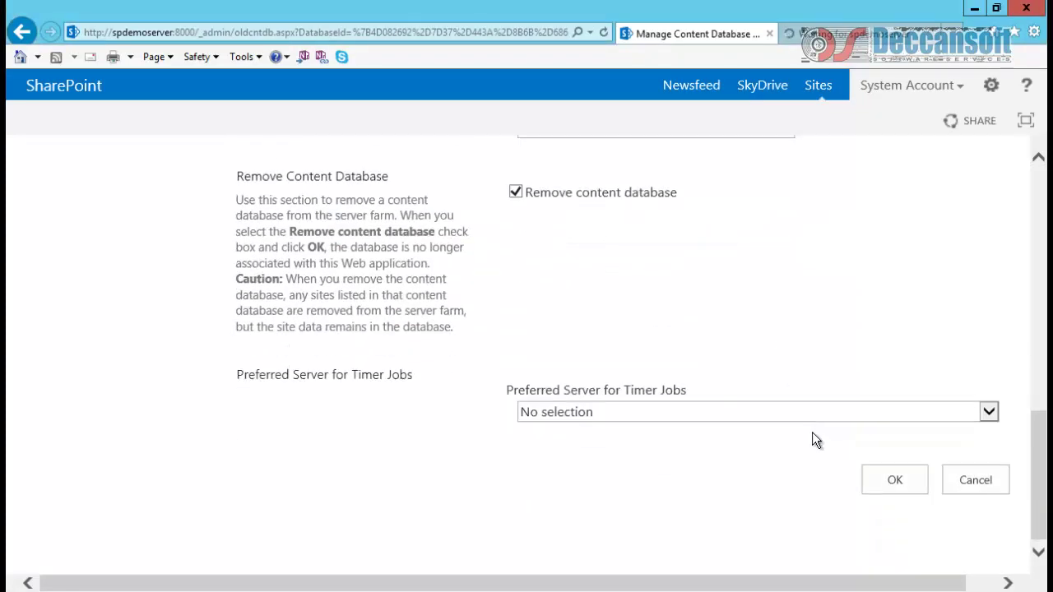
click(888, 483)
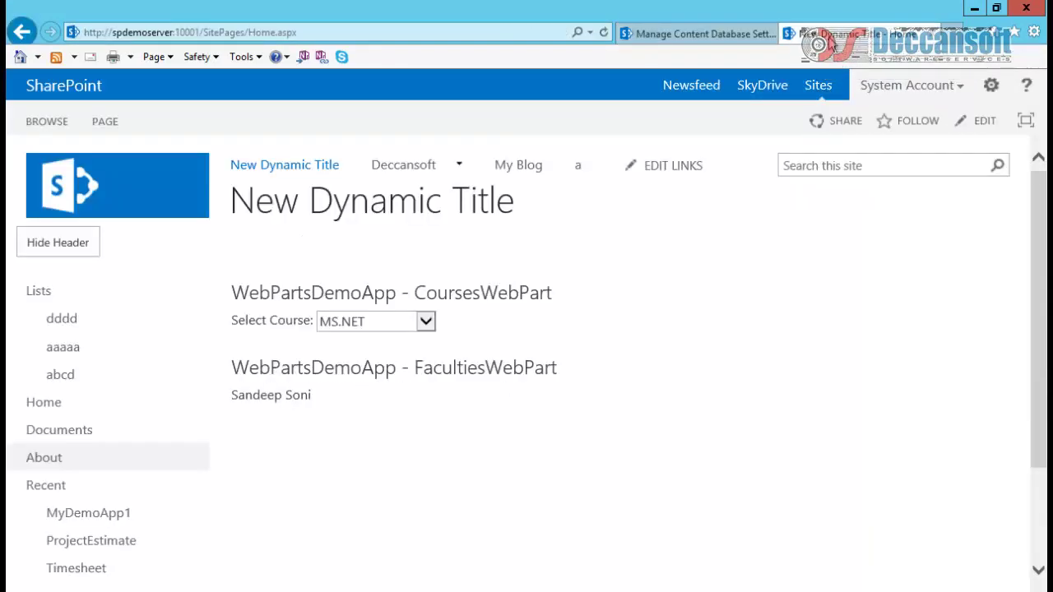
- Open Site Contents on the port 10001 site and look through its lists and libraries
scroll(543, 375, down, 2)
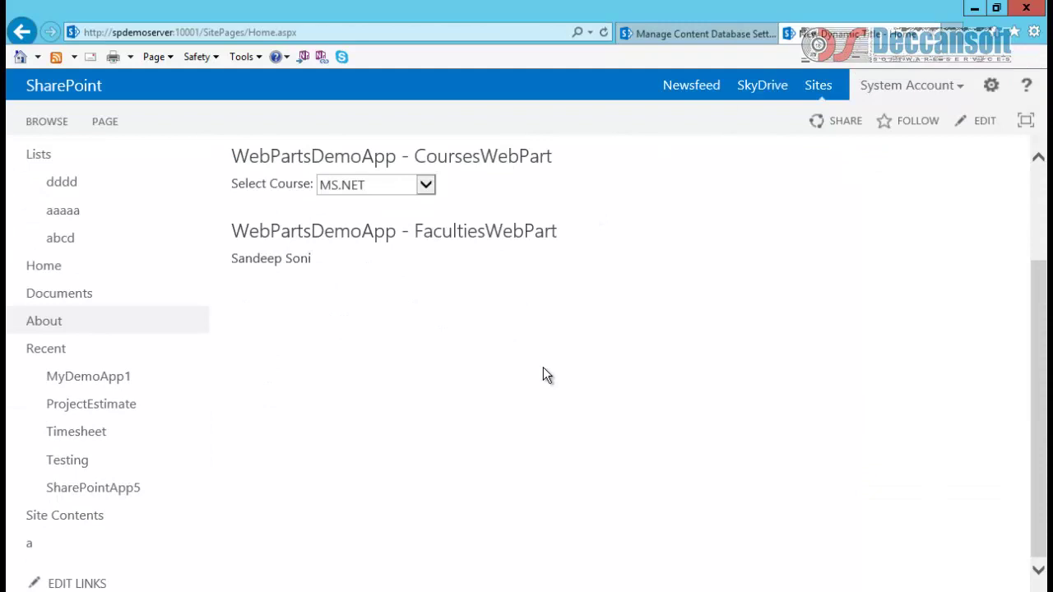
click(105, 518)
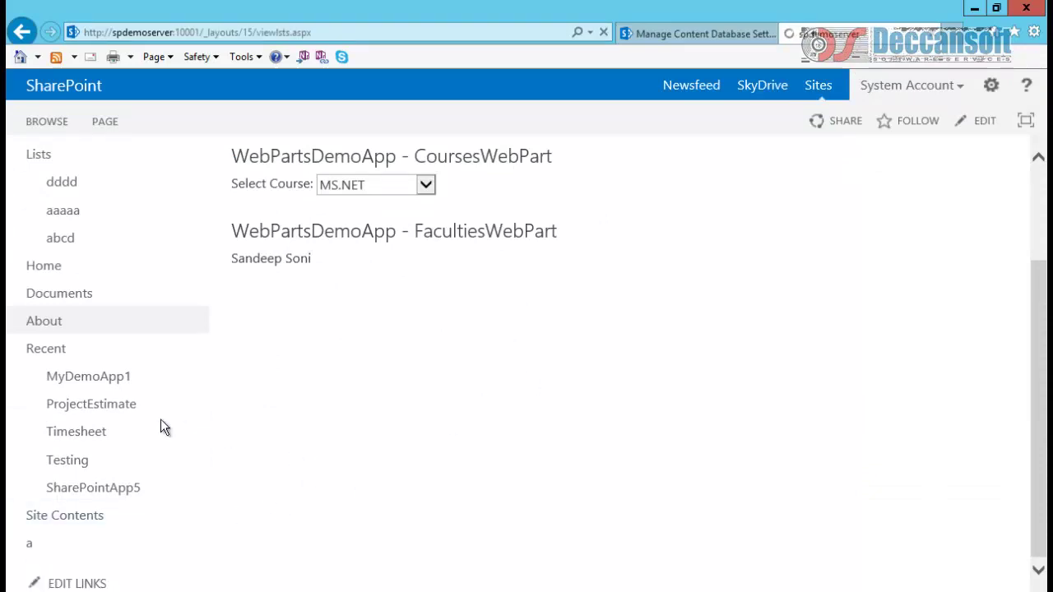
scroll(556, 466, down, 2)
scroll(555, 465, down, 5)
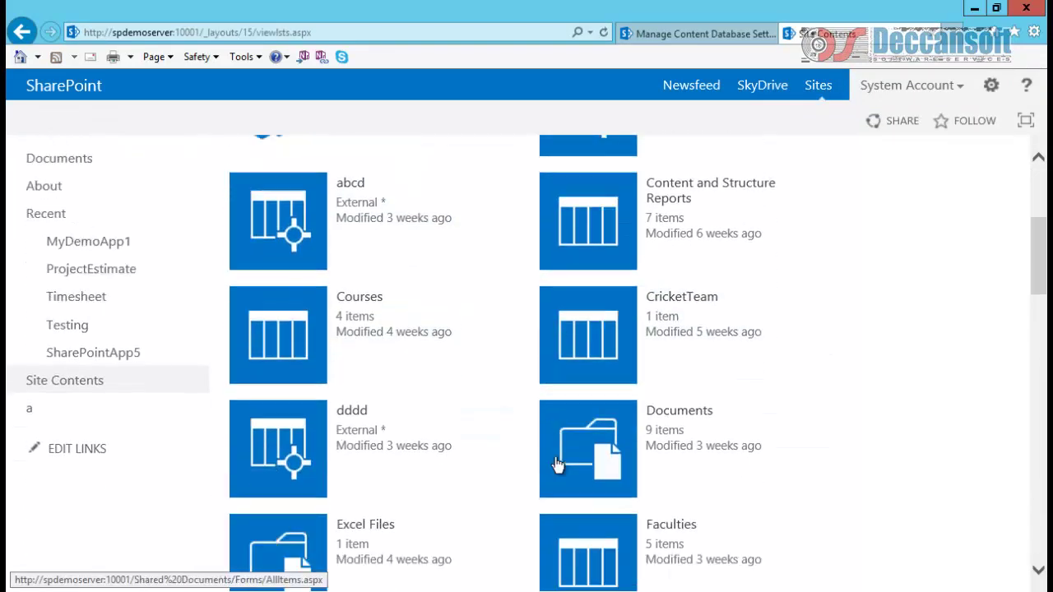
scroll(570, 426, down, 4)
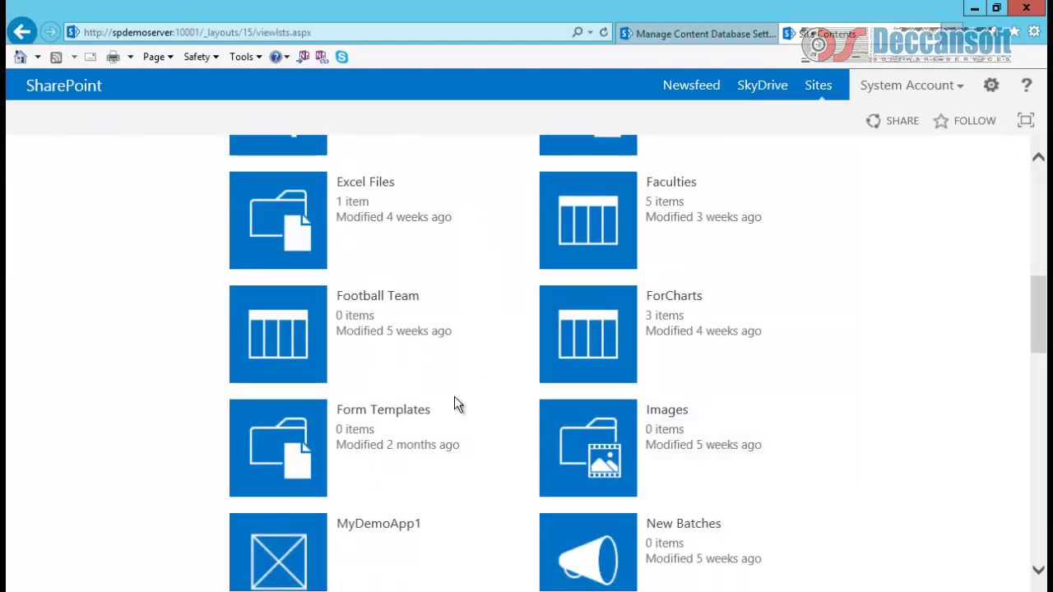
scroll(715, 374, down, 7)
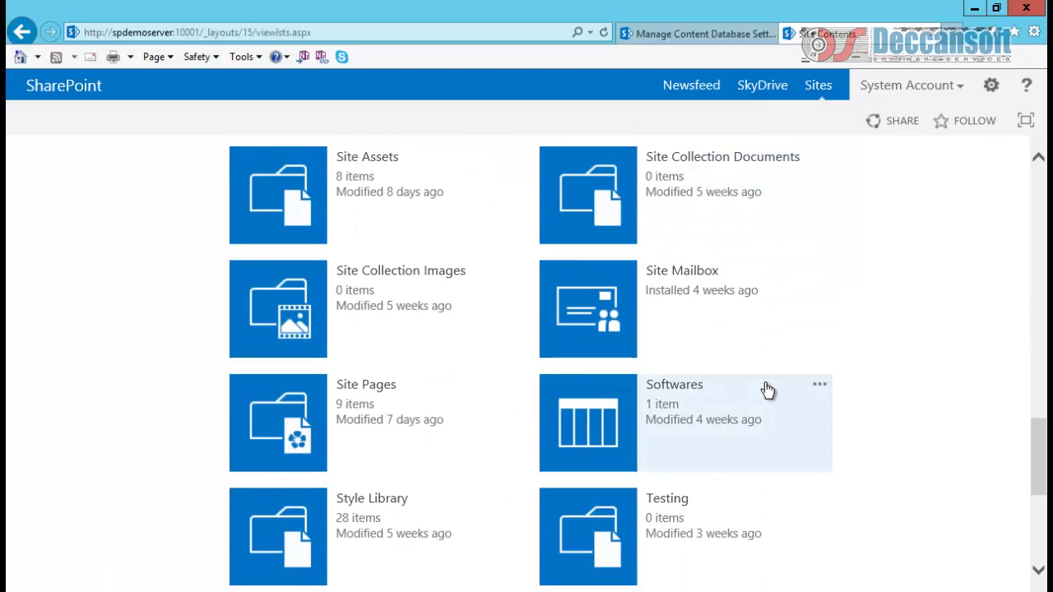
- Return to the Manage Content Database Settings page and check the SQL Server database name selected for removal
click(711, 39)
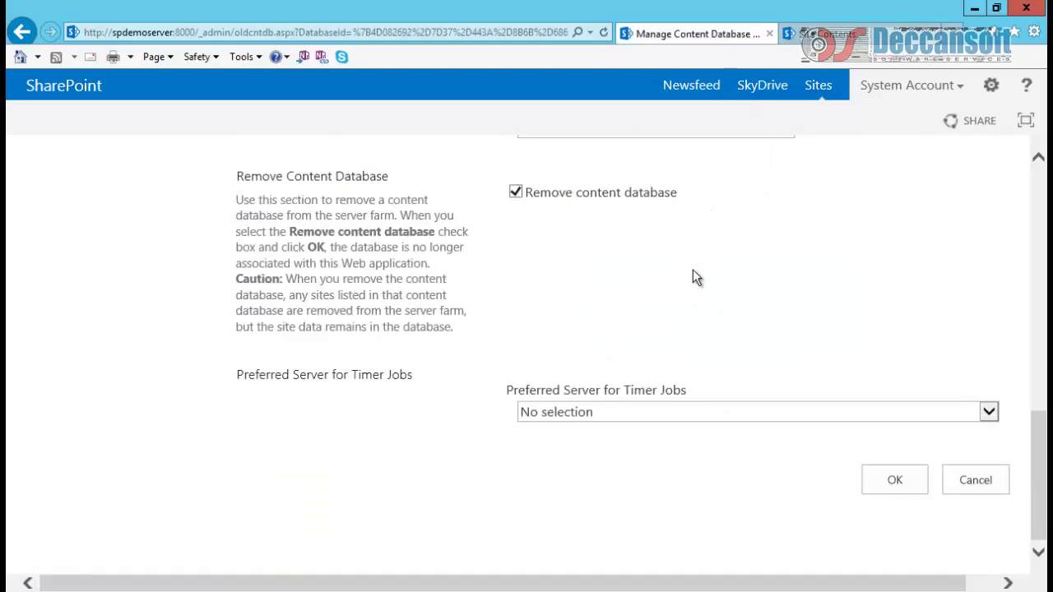
scroll(692, 271, up, 10)
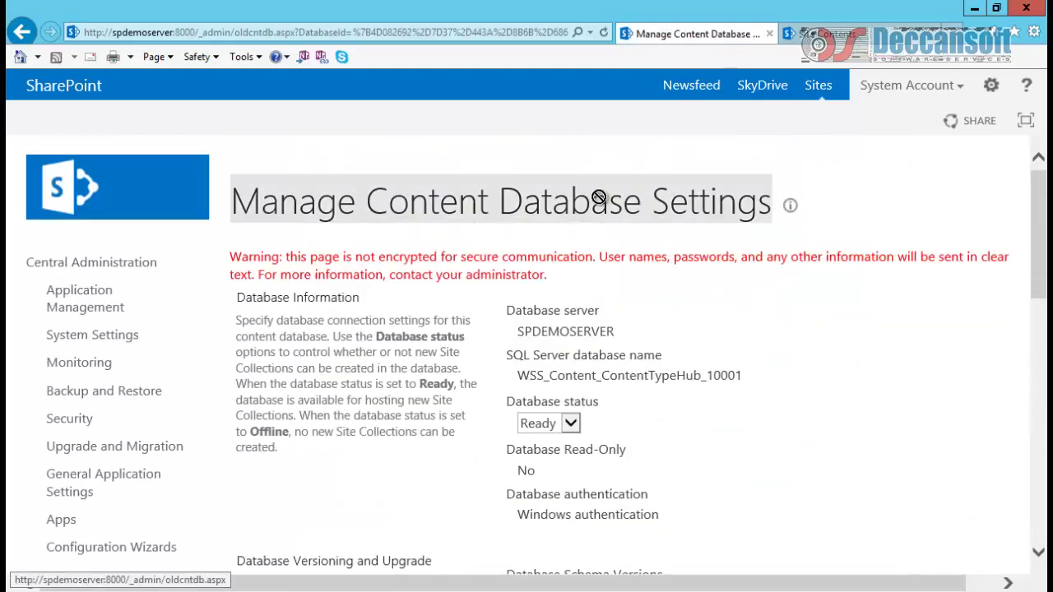
scroll(870, 321, down, 3)
scroll(869, 321, down, 3)
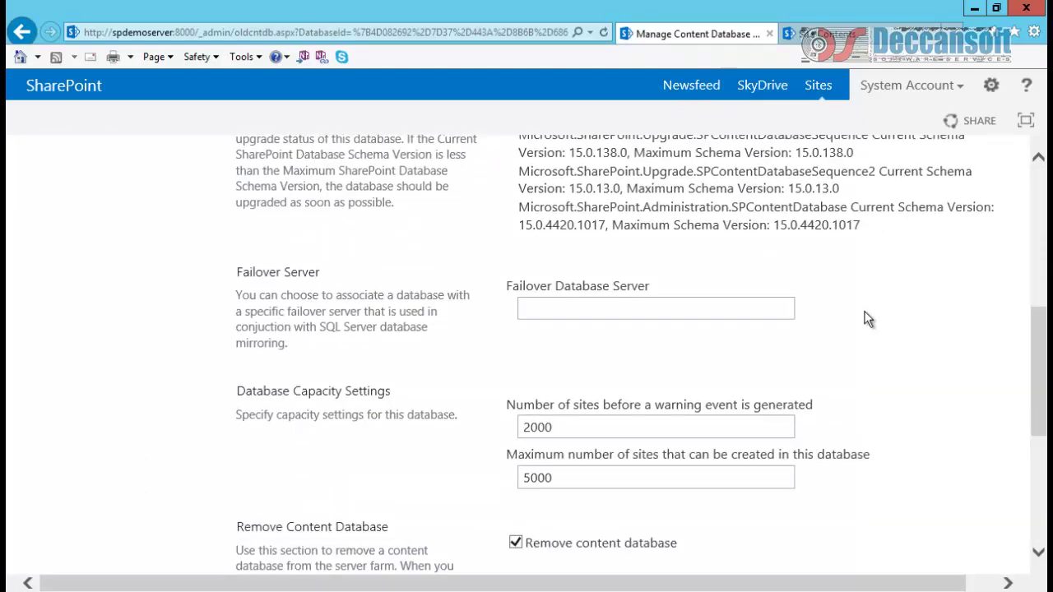
scroll(864, 318, up, 5)
drag(599, 310, 744, 310)
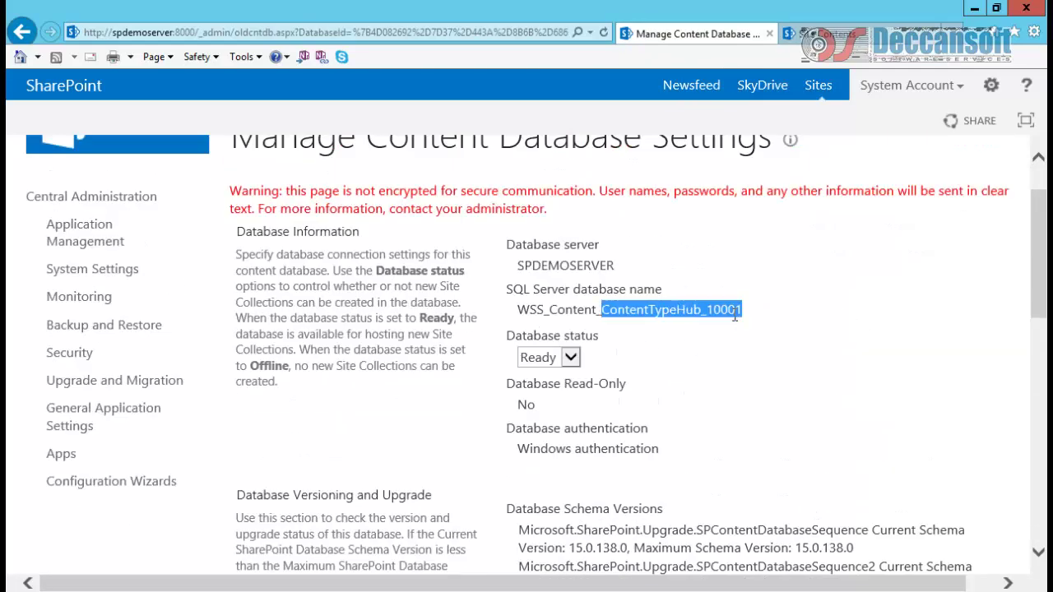
- Submit the removal of WSS_Content_ContentTypeHub_10001 from the port 10001 web application and check the resulting Content Databases list
click(823, 34)
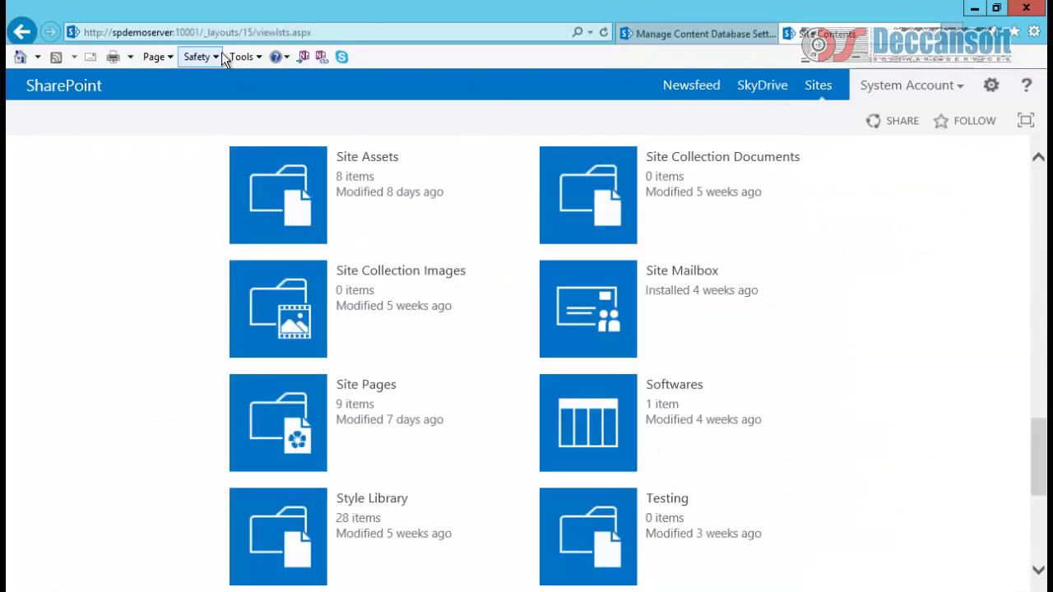
click(664, 34)
scroll(746, 394, down, 10)
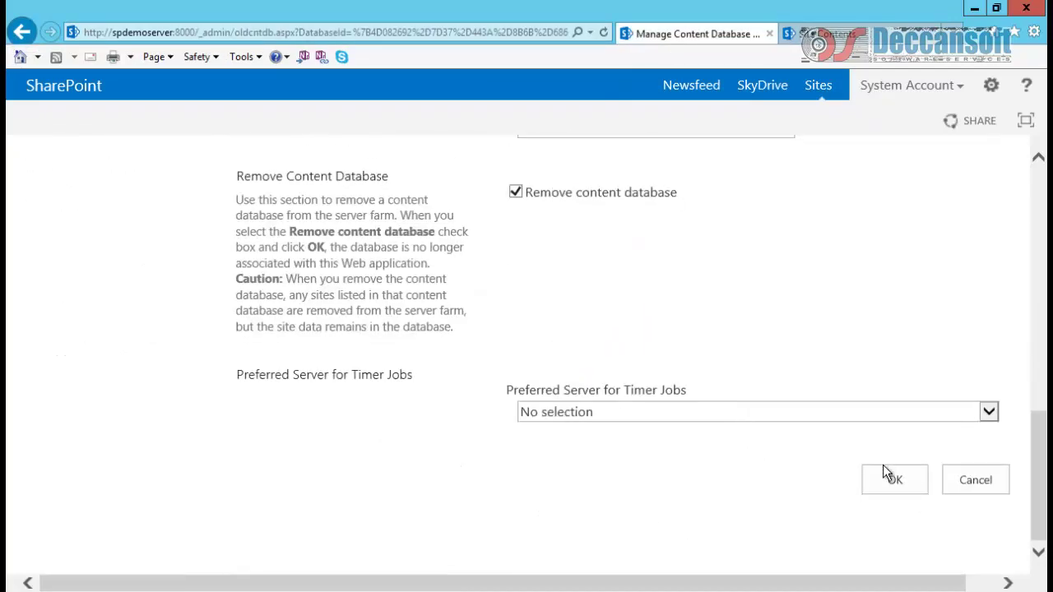
click(886, 485)
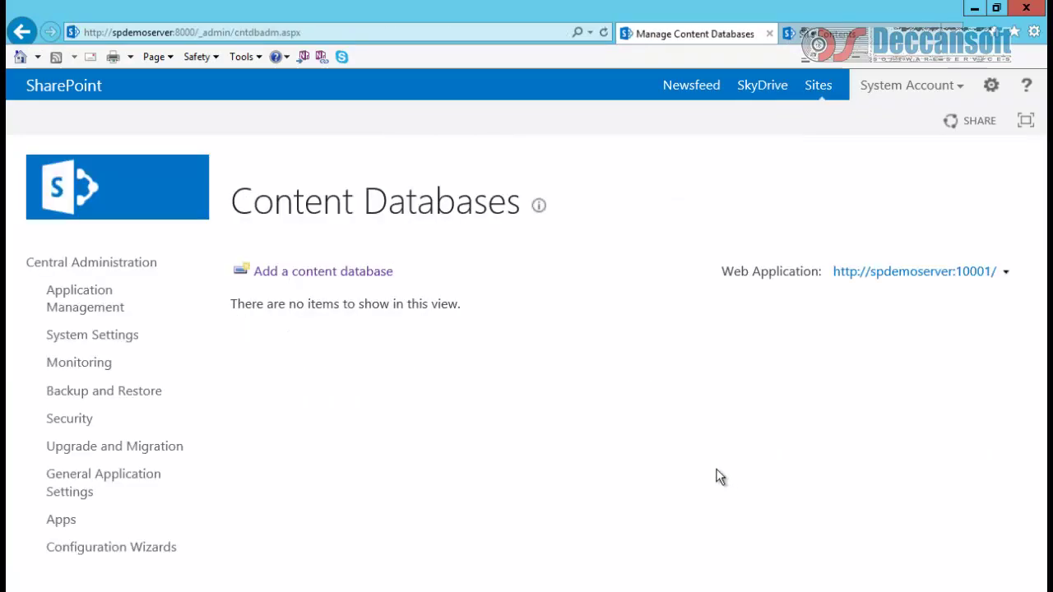
drag(235, 305, 491, 377)
click(493, 377)
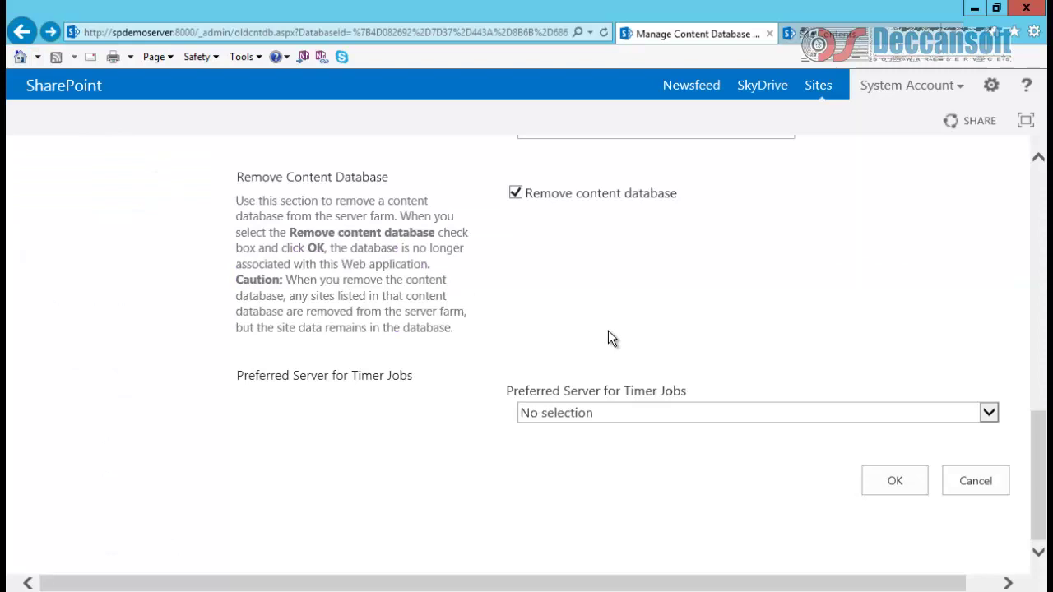
- Copy the SQL Server database name WSS_Content_ContentTypeHub_10001 from the settings page and return to the Content Databases list
scroll(608, 332, up, 7)
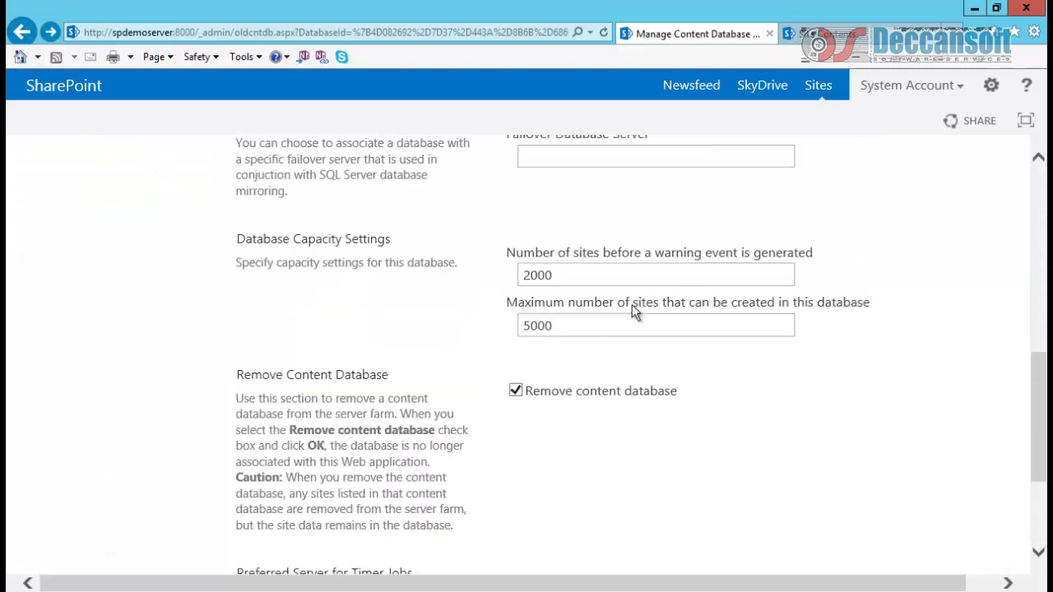
scroll(648, 312, up, 4)
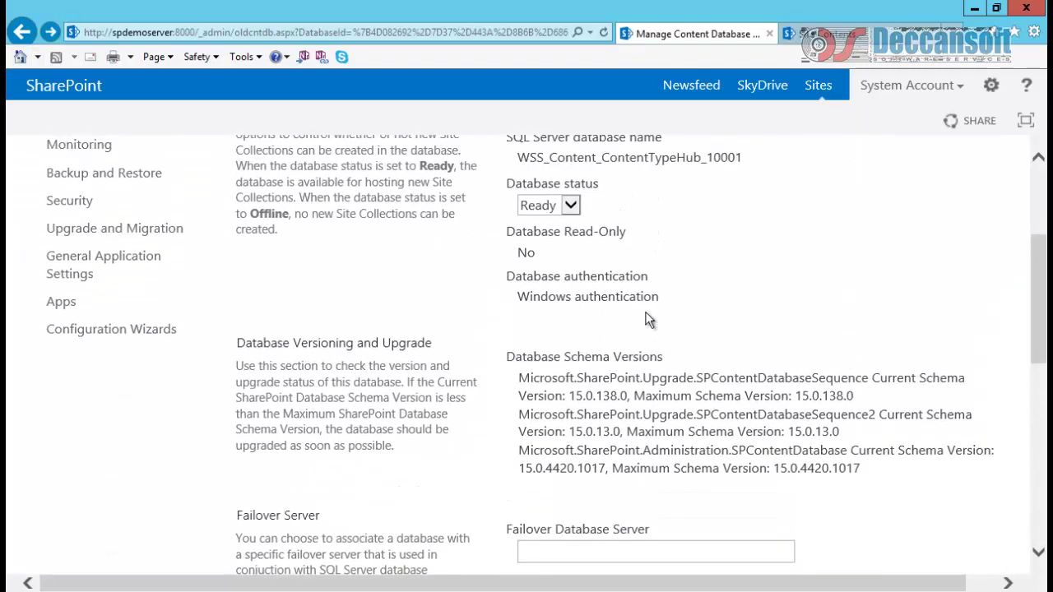
drag(738, 289, 668, 303)
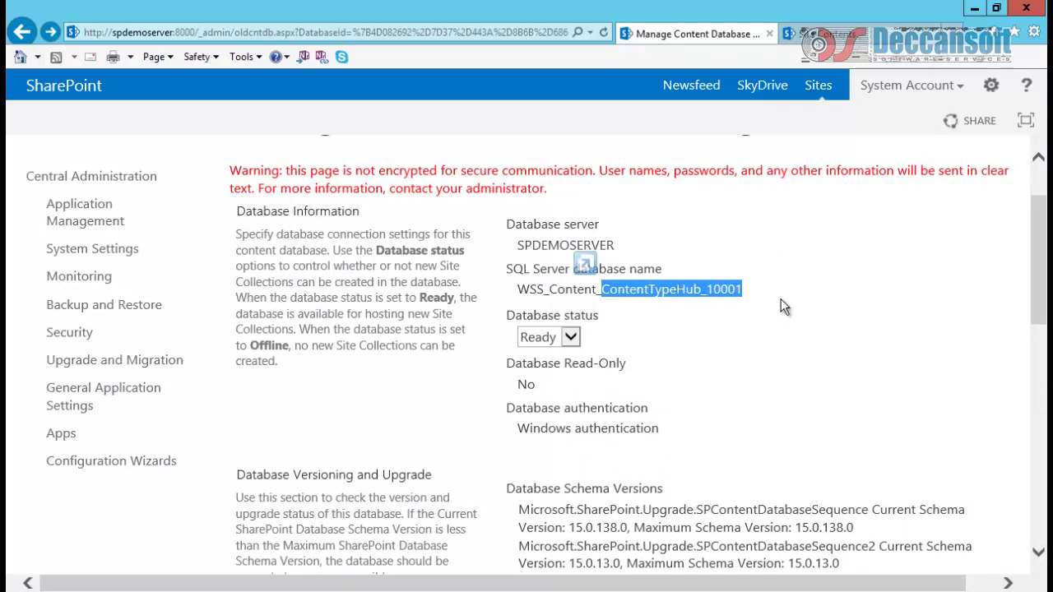
drag(745, 292, 526, 303)
key(ctrl+c)
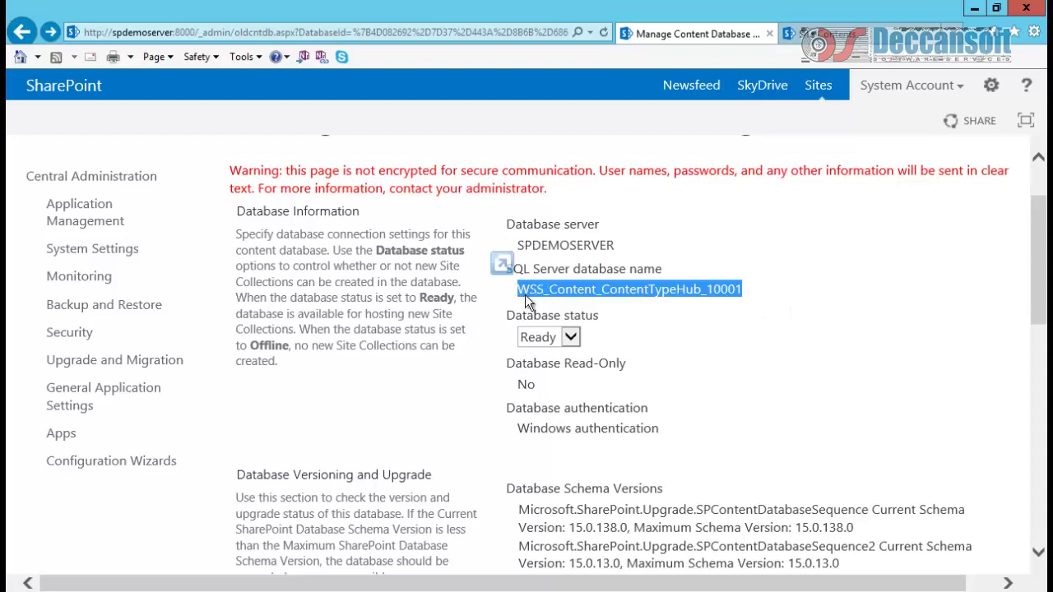
click(51, 32)
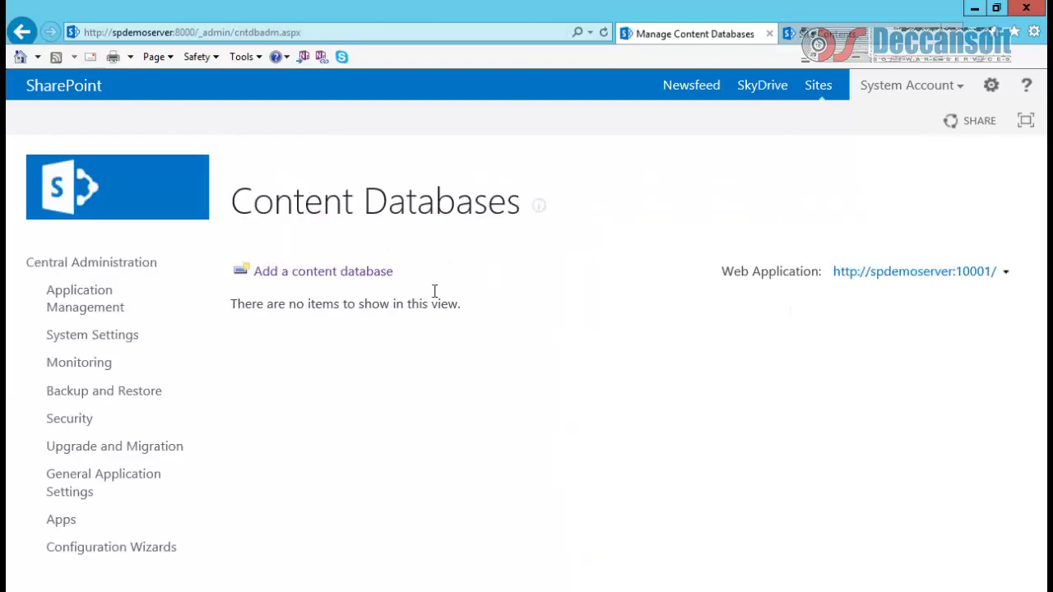
- Under Backup and Restore, connect to unattached content database WSS_Content_ContentTypeHub_10001 with Windows authentication and the Browse content operation
click(75, 400)
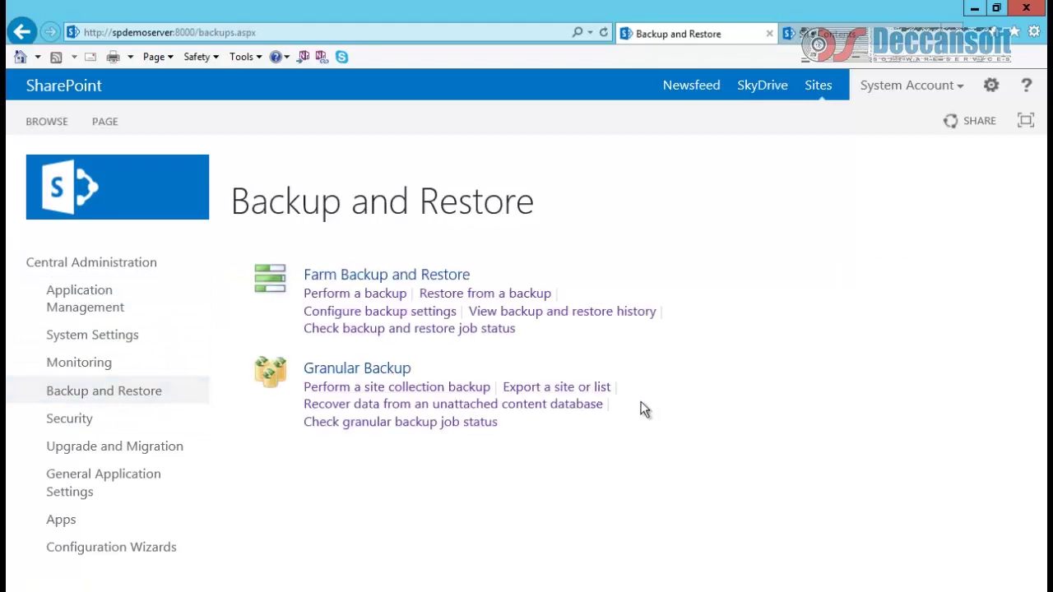
click(372, 414)
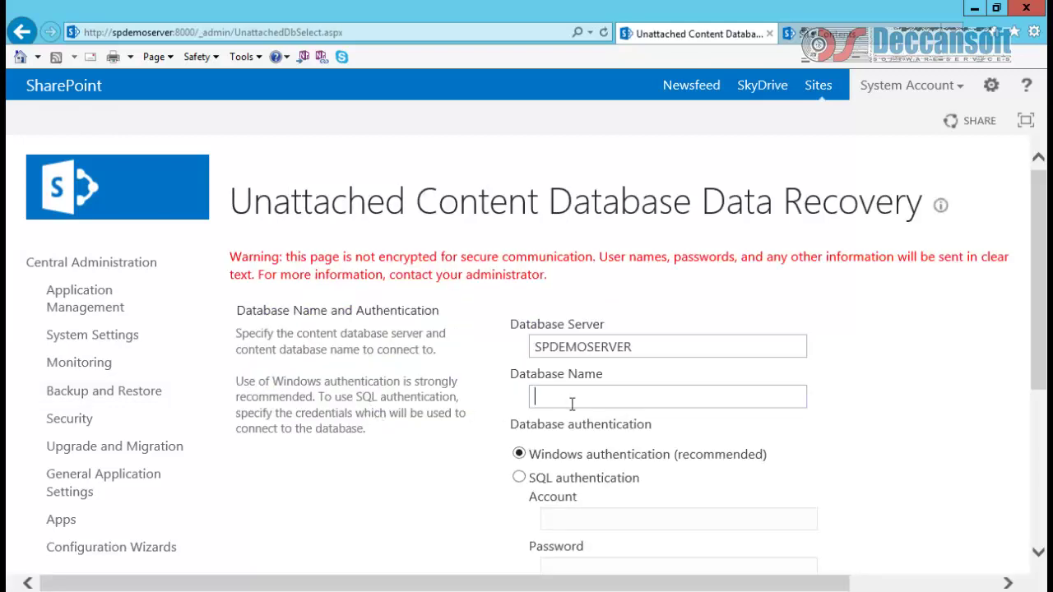
click(571, 403)
key(ctrl+v)
scroll(677, 411, down, 3)
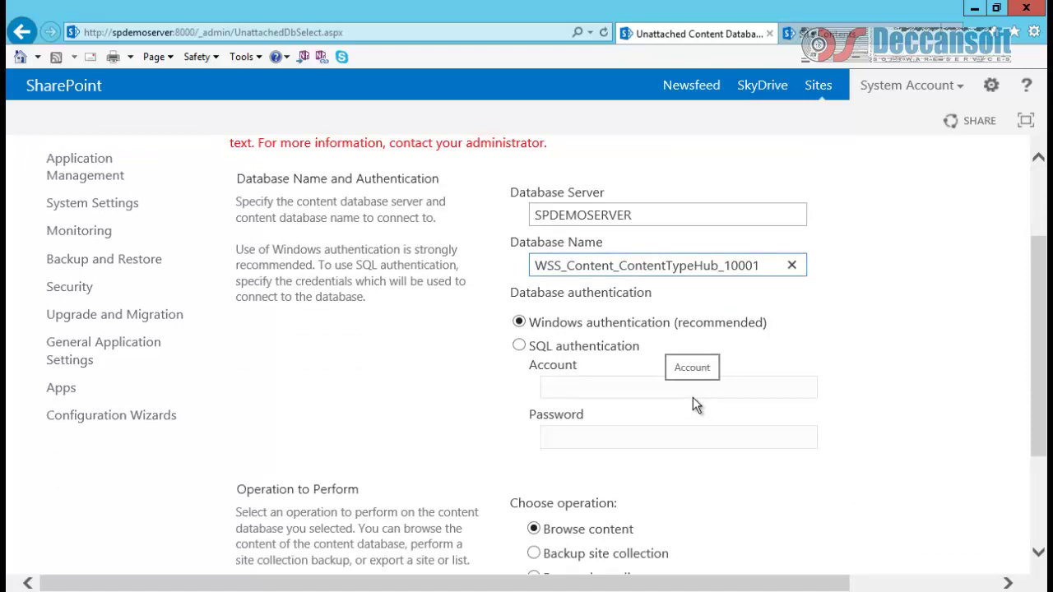
scroll(693, 398, down, 1)
scroll(691, 394, down, 2)
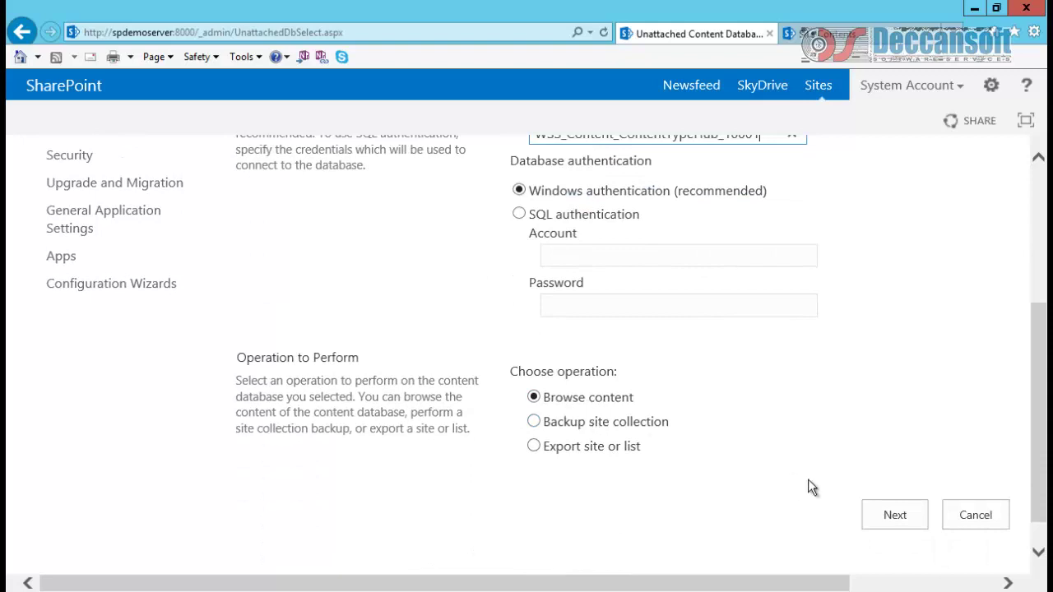
click(885, 511)
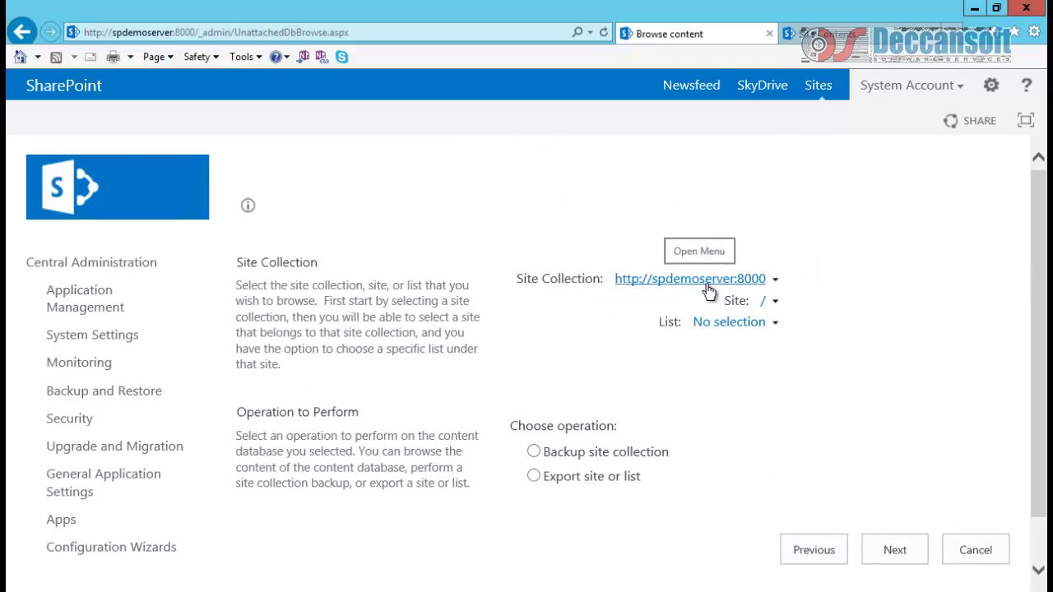
- Check the site choices for the unattached database, inspect the aaaaa list's details, and select the abcd list for browsing
click(774, 304)
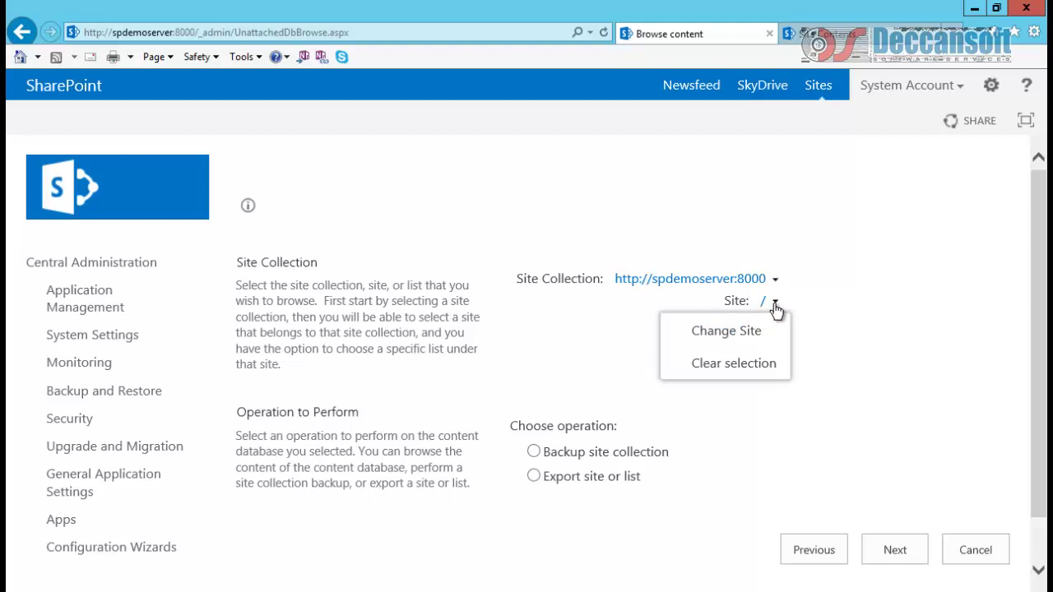
click(736, 340)
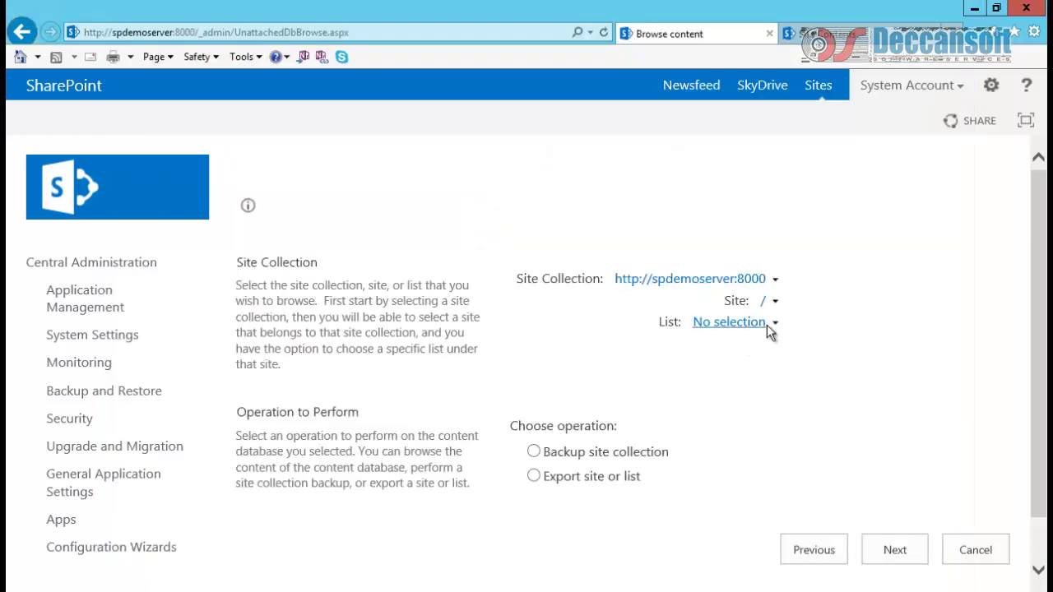
click(774, 323)
click(728, 353)
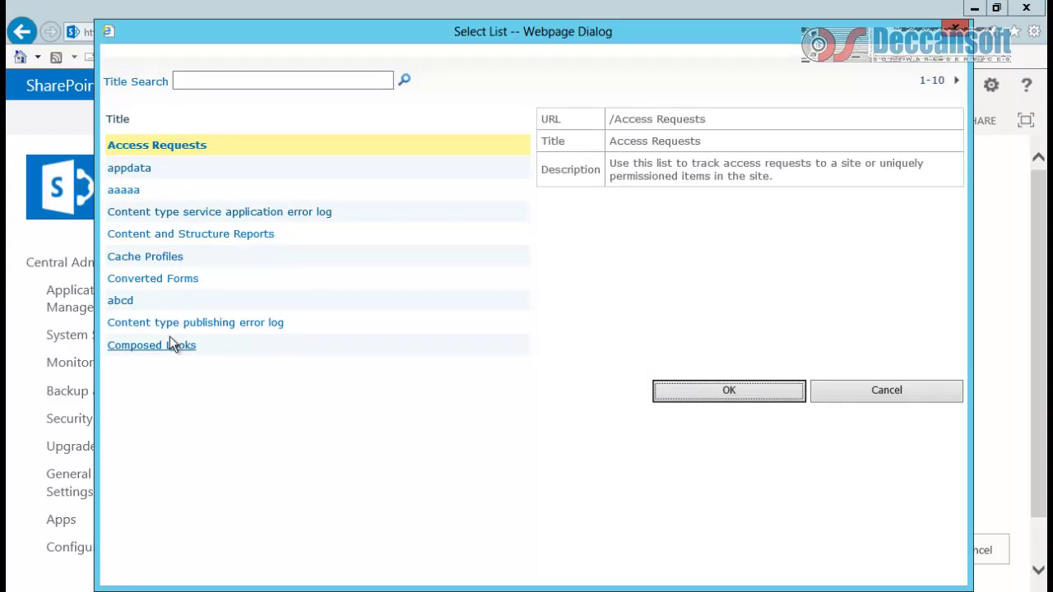
double_click(124, 190)
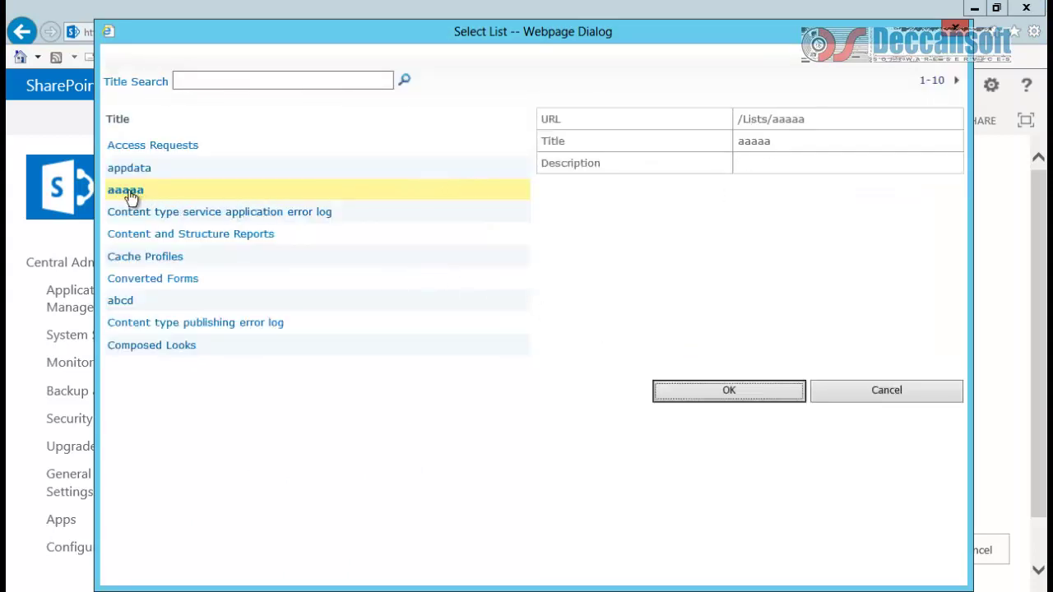
click(763, 121)
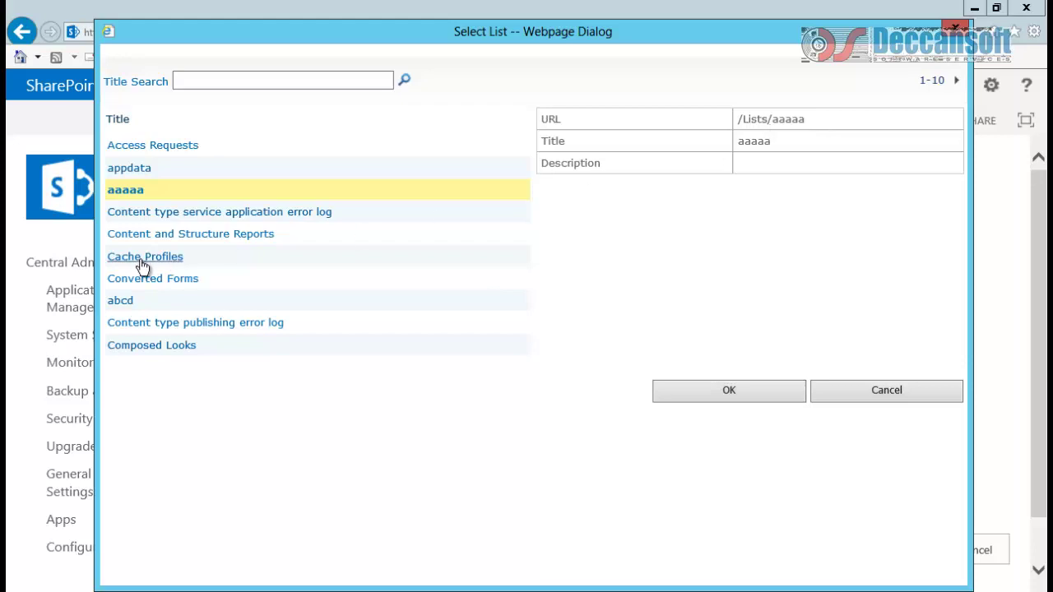
click(121, 301)
click(765, 128)
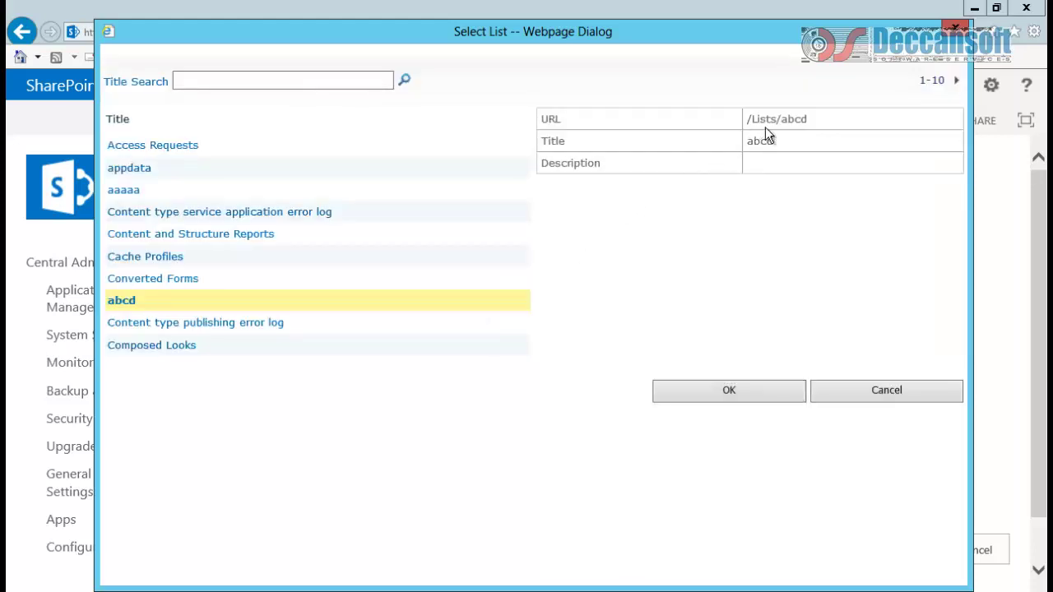
click(770, 392)
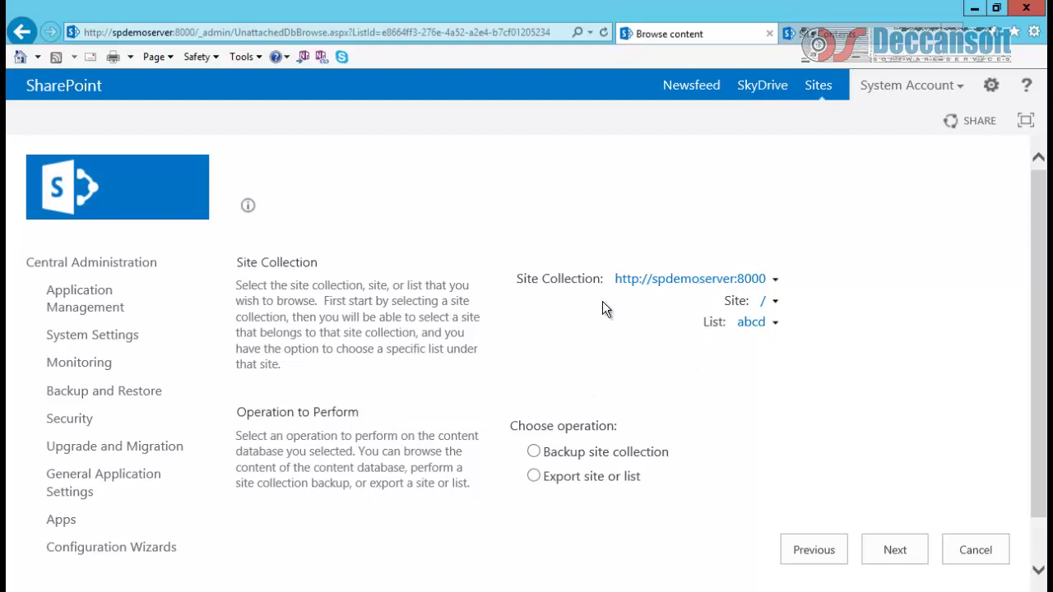
- Continue with the Backup site collection operation, view the site collection backup settings, and cancel without starting a backup
scroll(601, 308, down, 1)
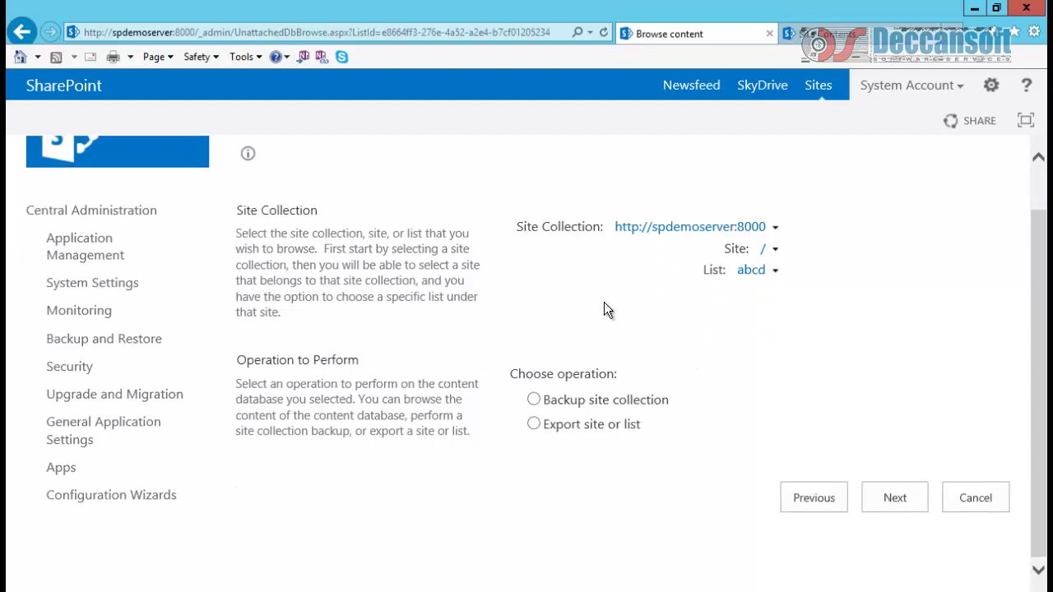
click(534, 399)
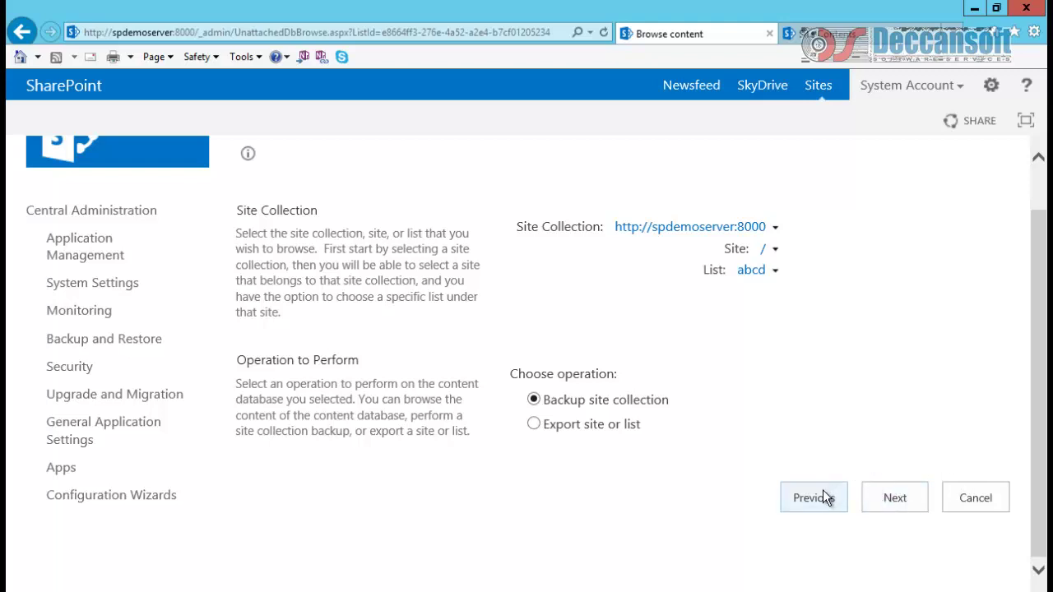
click(886, 499)
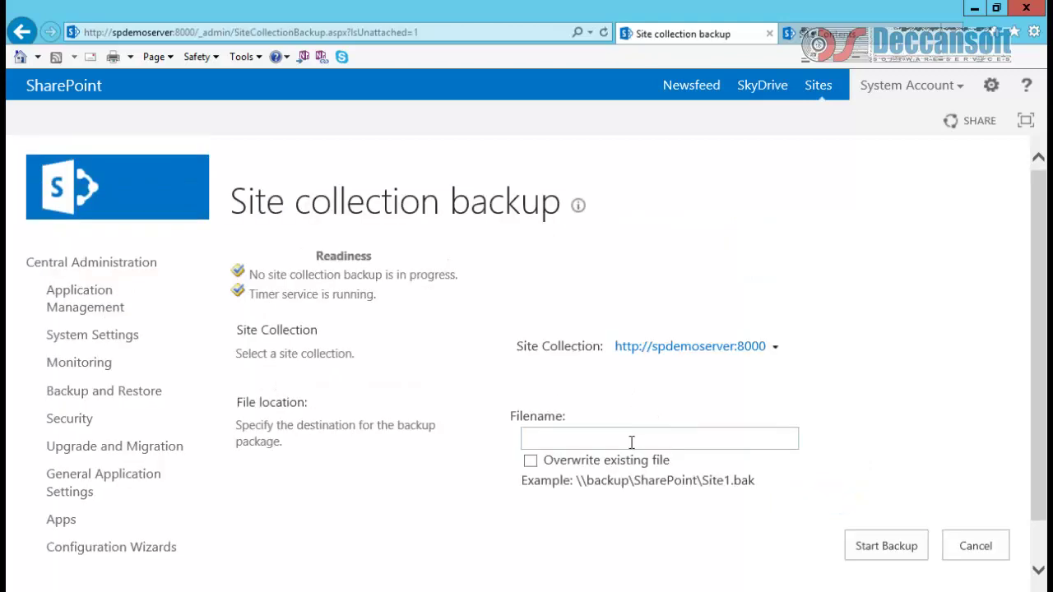
scroll(799, 451, down, 1)
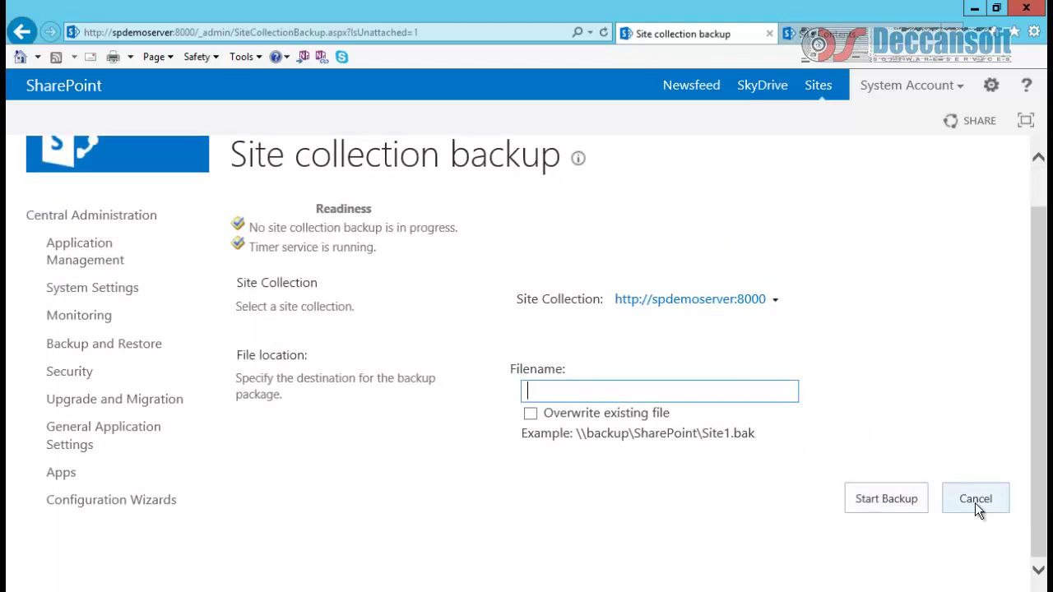
click(975, 503)
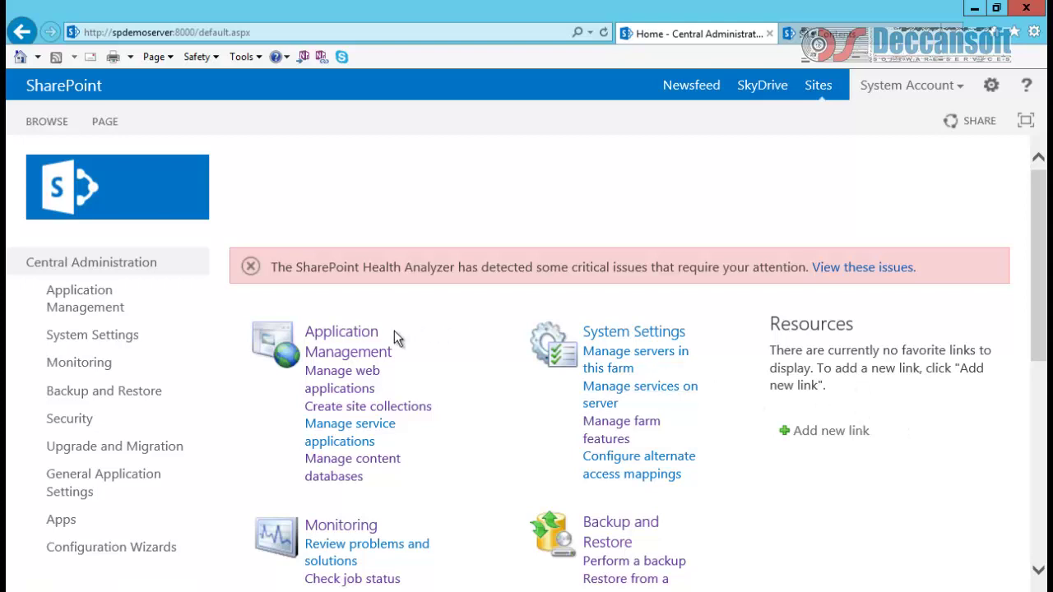
- Switch to the Backup and Restore document in Word and review the PowerShell commands for managing, detaching and attaching content databases
scroll(394, 337, down, 3)
scroll(394, 337, down, 1)
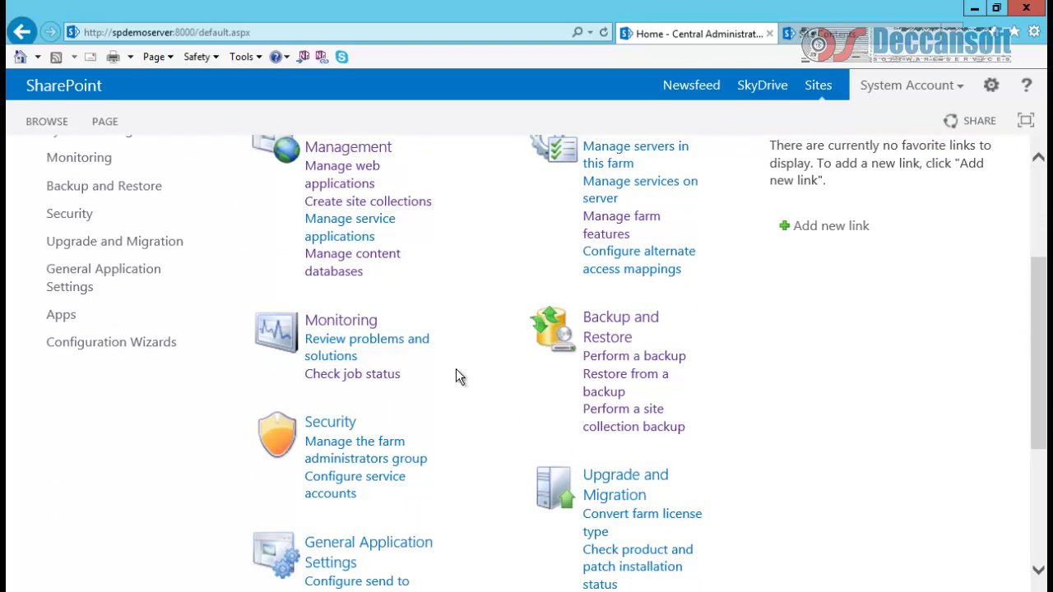
scroll(452, 383, up, 2)
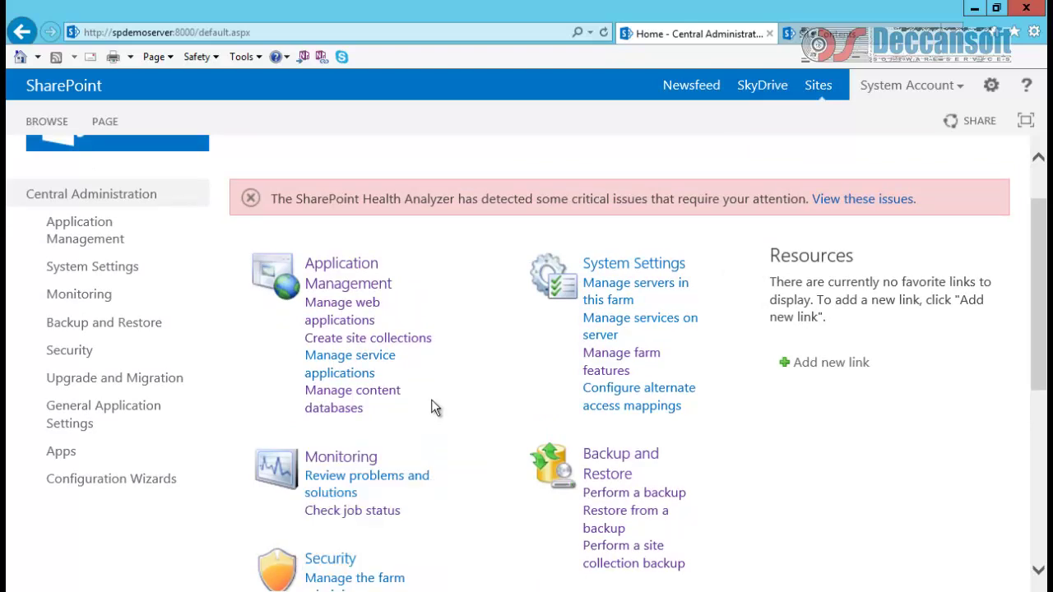
key(alt+Tab)
scroll(483, 404, up, 6)
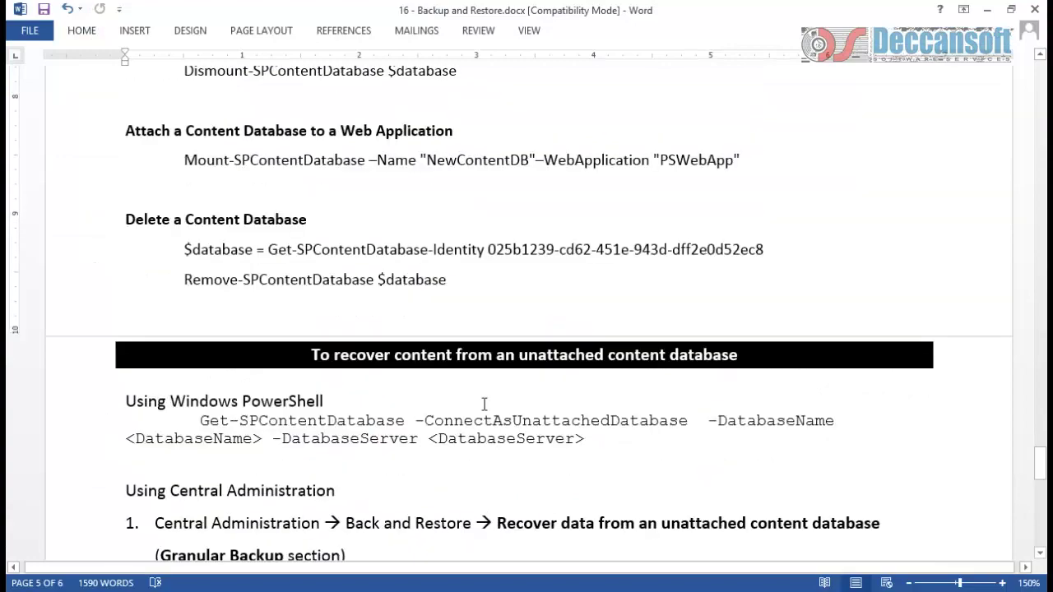
scroll(484, 403, up, 6)
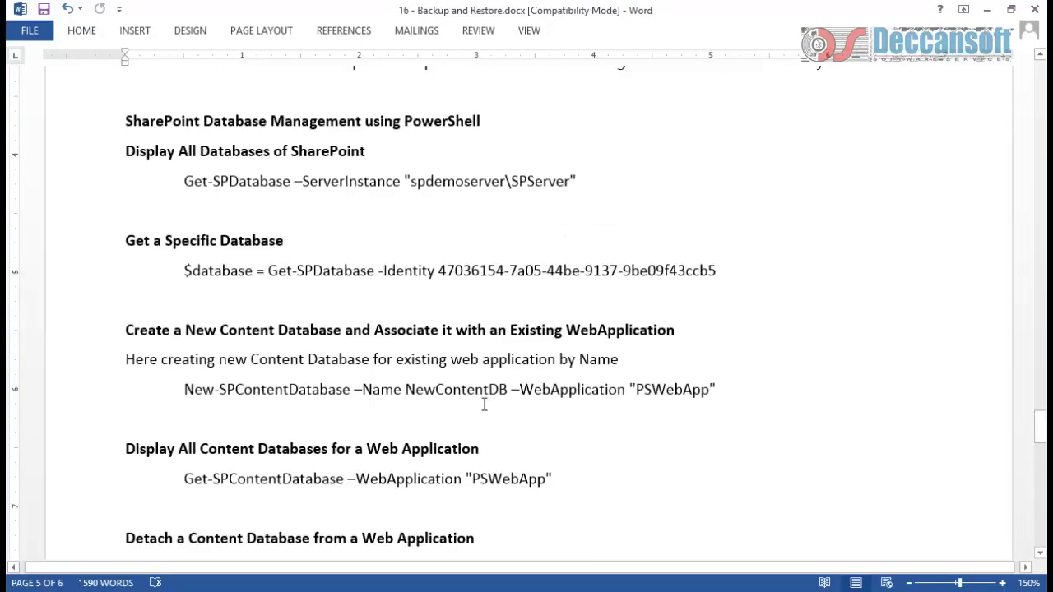
scroll(483, 404, down, 6)
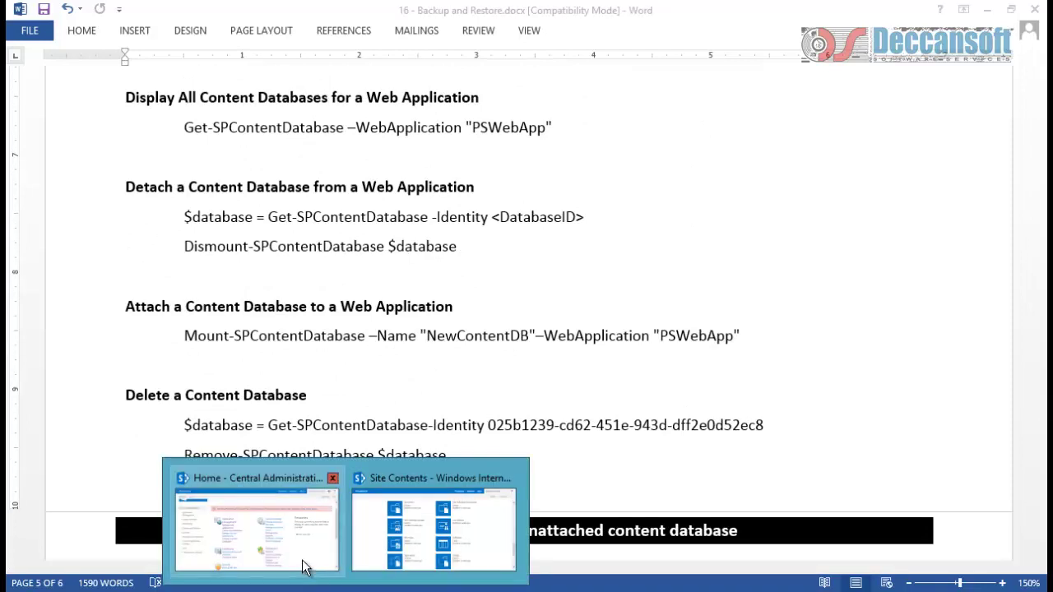
- Switch back to Central Administration and open the Manage content databases page from Application Management
click(301, 564)
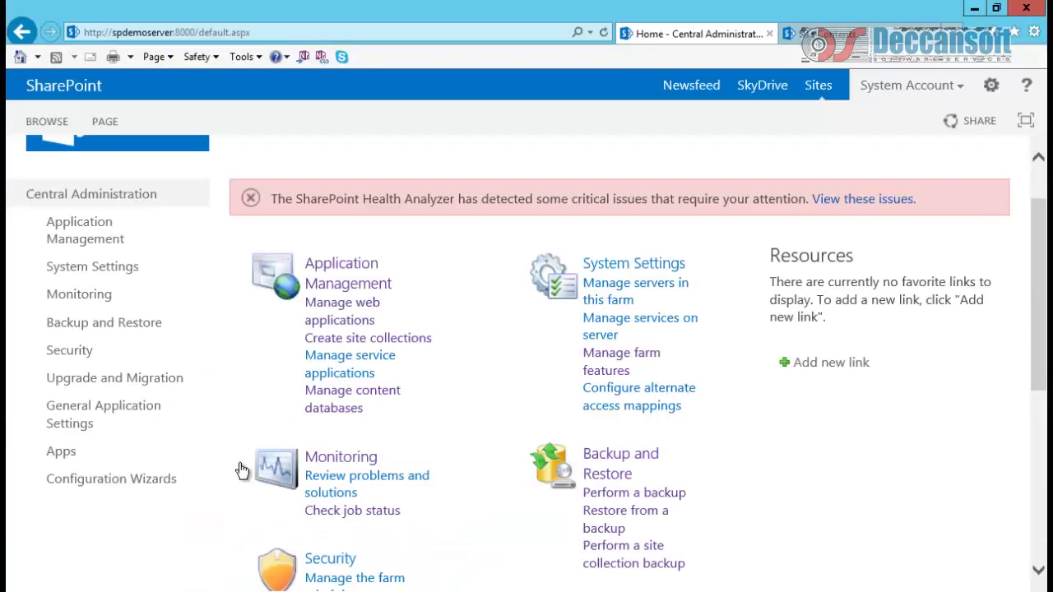
click(86, 236)
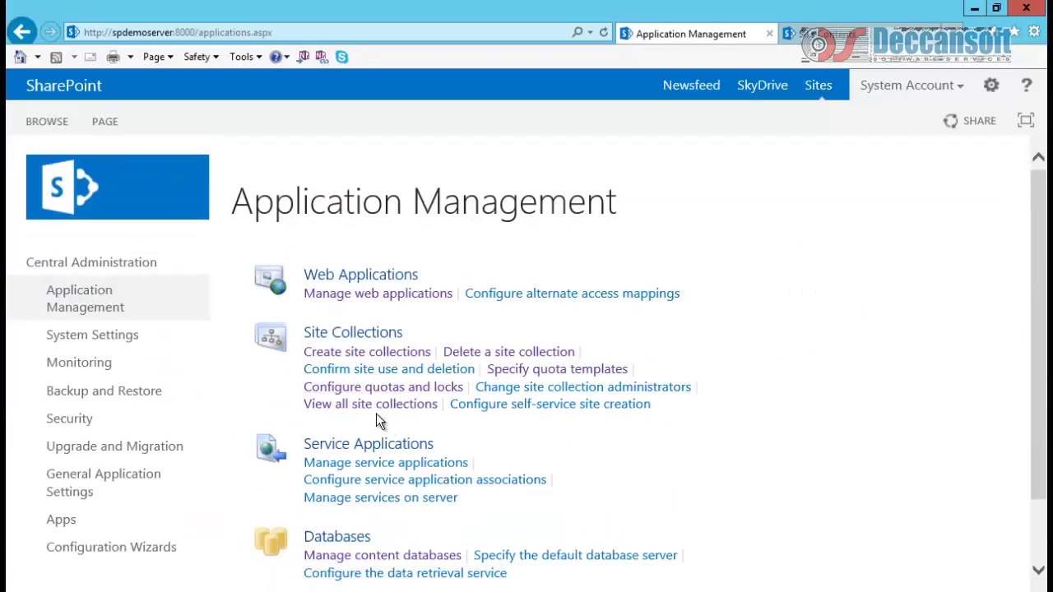
scroll(427, 485, down, 1)
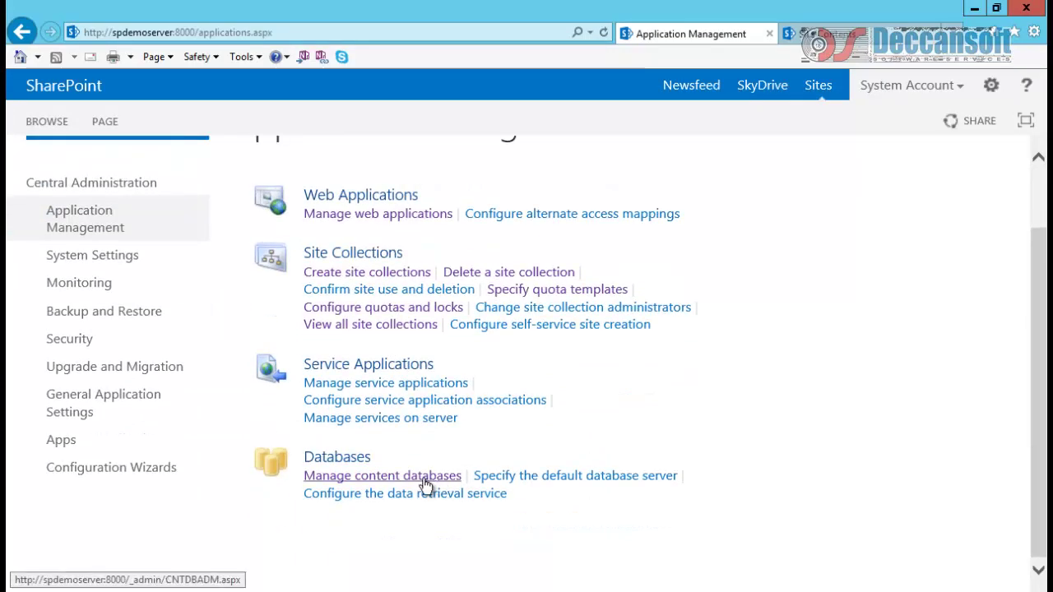
click(425, 477)
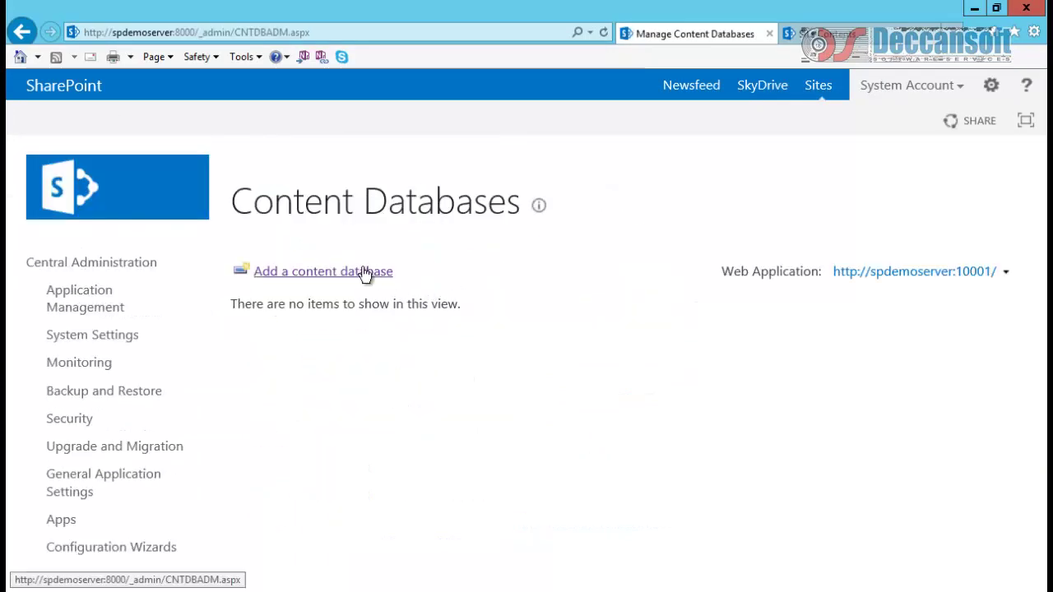
- Start adding a content database to the port 10001 web application, review the database name, authentication and capacity fields, and cancel
click(364, 272)
scroll(702, 429, down, 1)
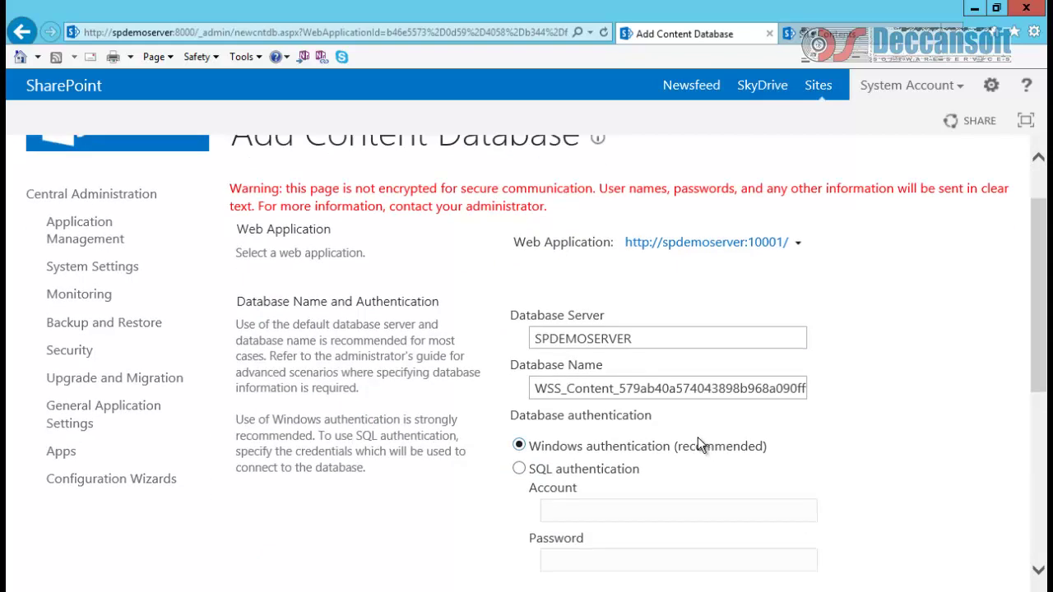
click(535, 388)
drag(536, 388, 872, 395)
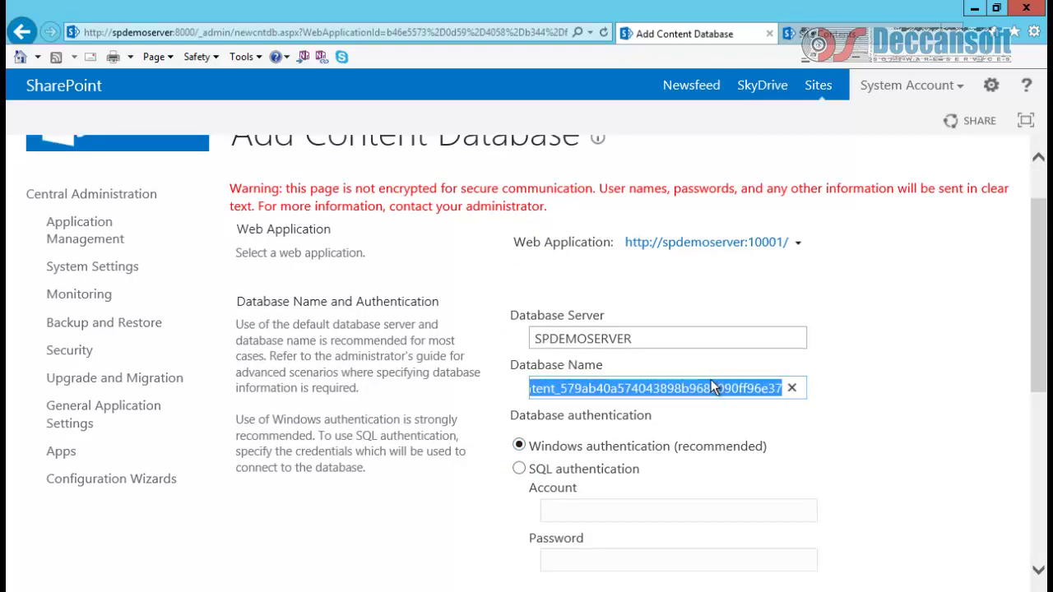
scroll(708, 379, down, 5)
scroll(707, 379, up, 3)
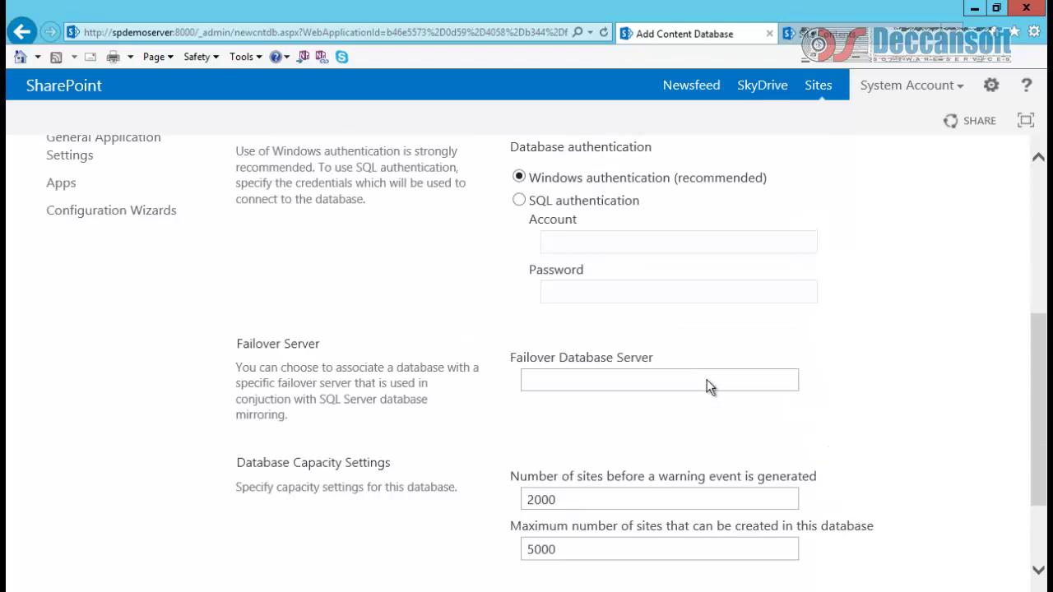
scroll(981, 566, down, 2)
click(960, 566)
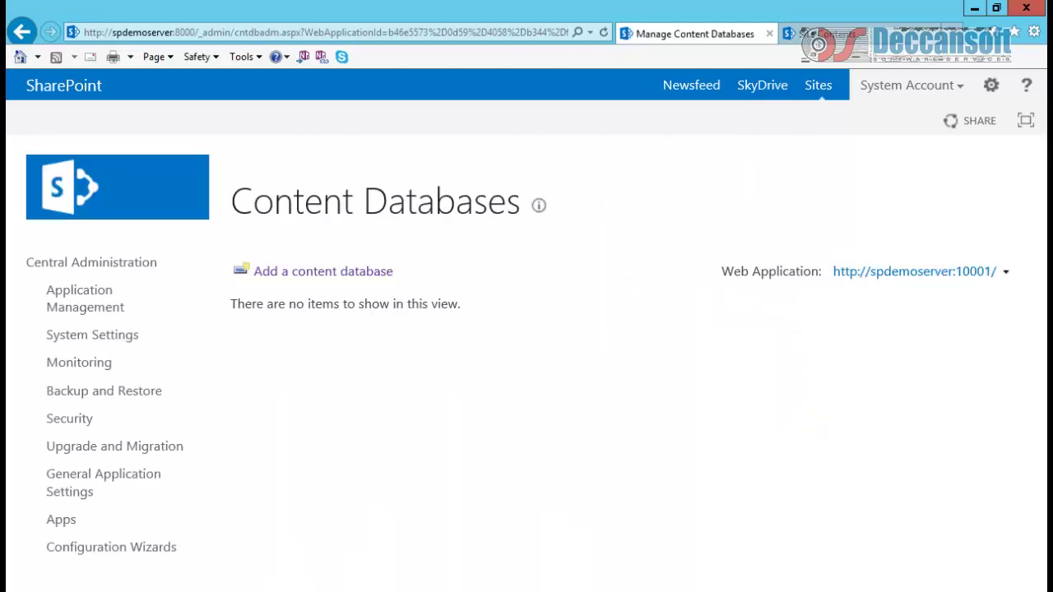
- Switch to the Backup and Restore document in Word and set the Mount-SPContentDatabase command's Name value to WSS_Content_ContentTypeHub_10001
mouse_move(396, 589)
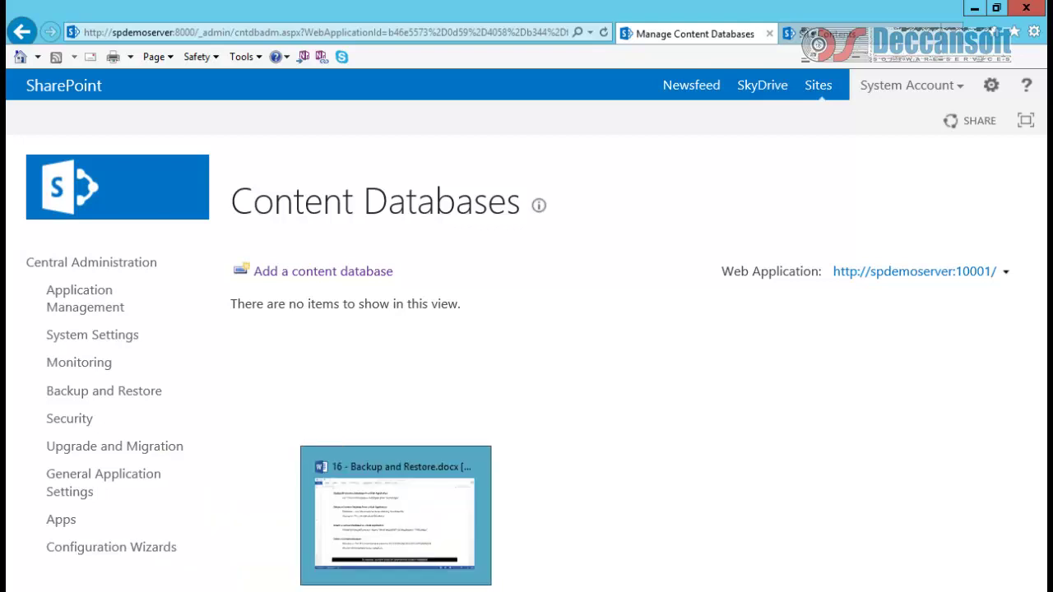
click(396, 510)
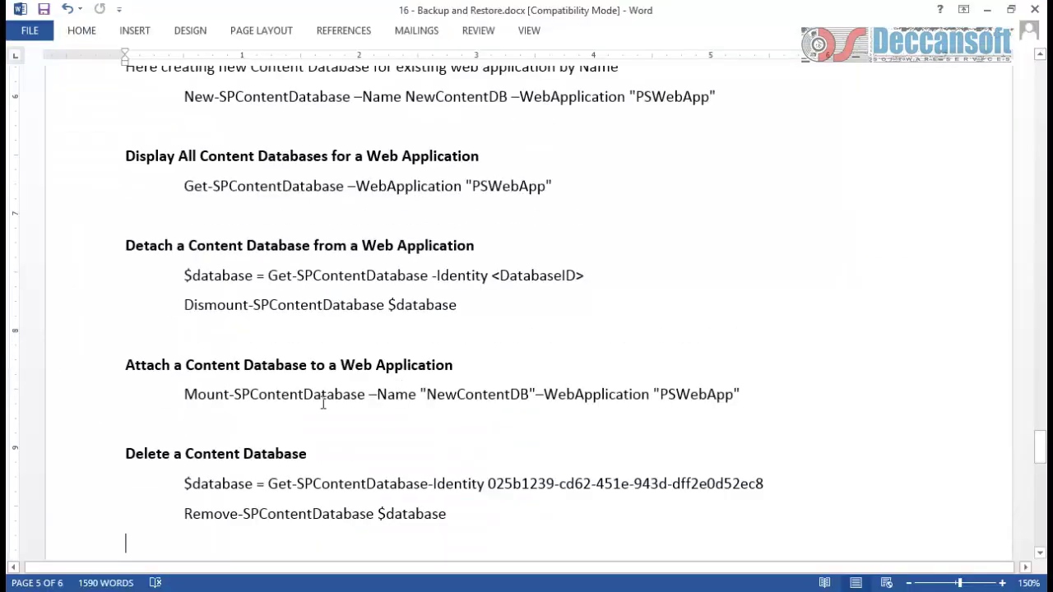
drag(182, 394, 740, 389)
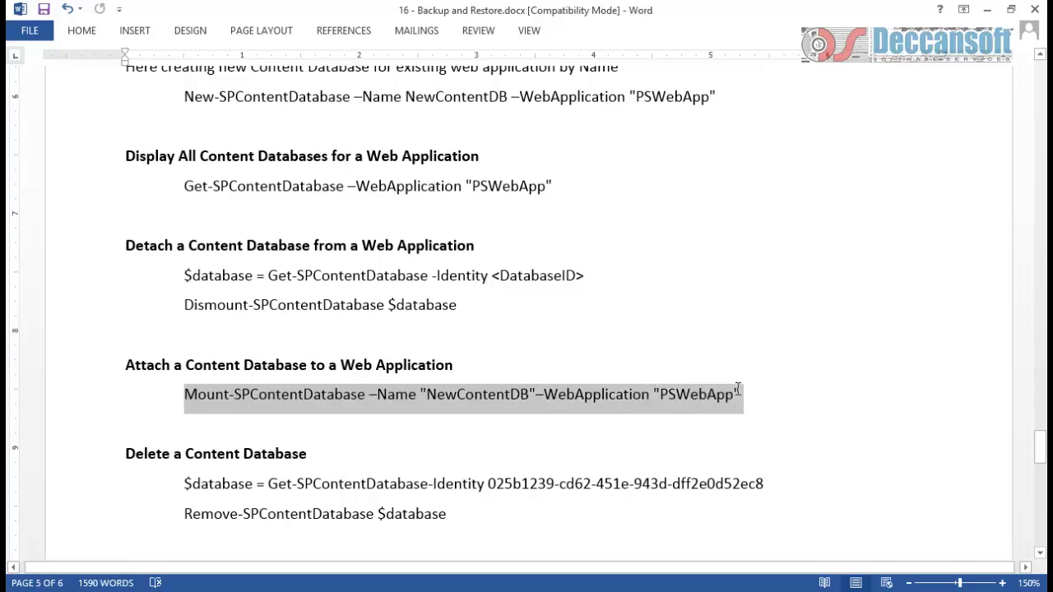
click(494, 446)
double_click(461, 403)
text(WSS_Content_ContentTypeHub_10001)
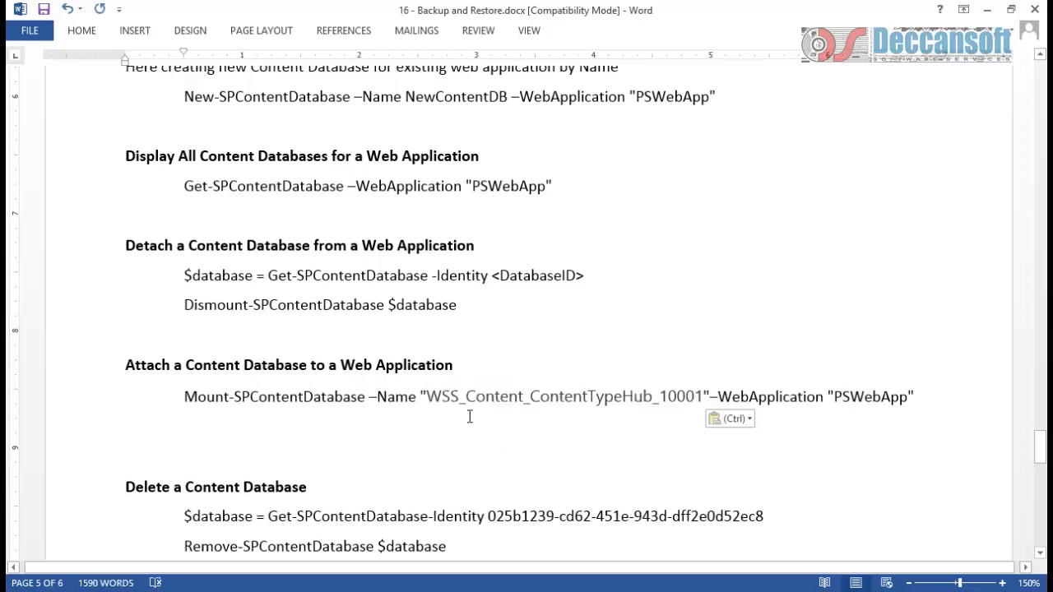
double_click(870, 402)
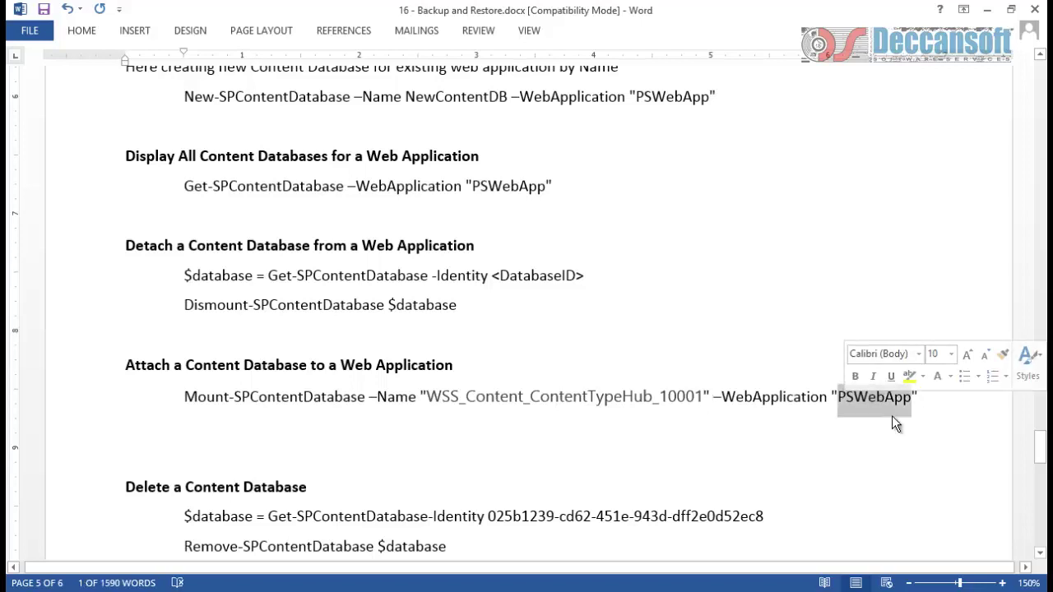
text(http://)
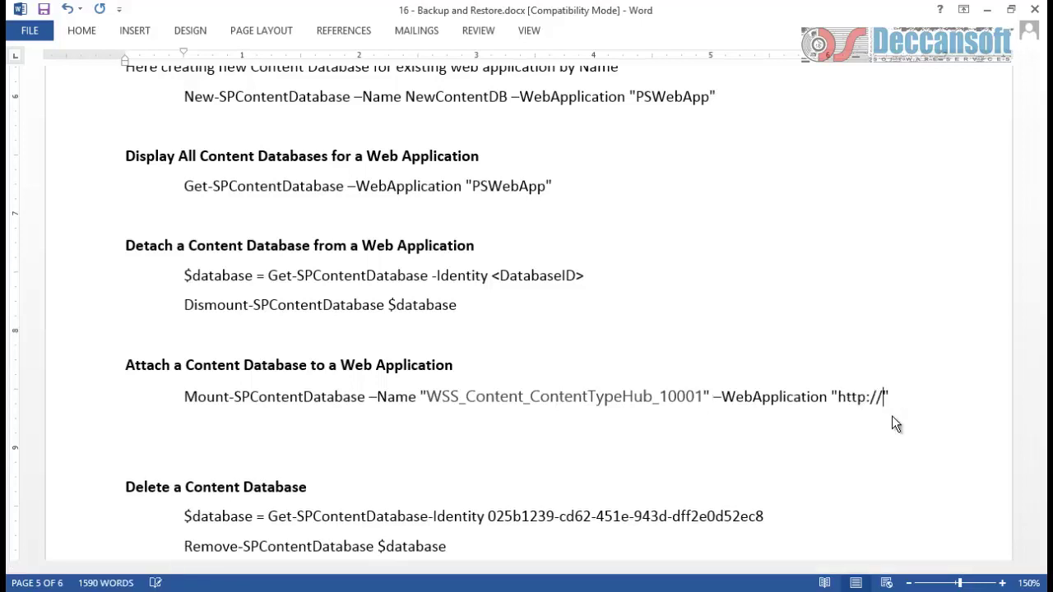
text(spdemoserver)
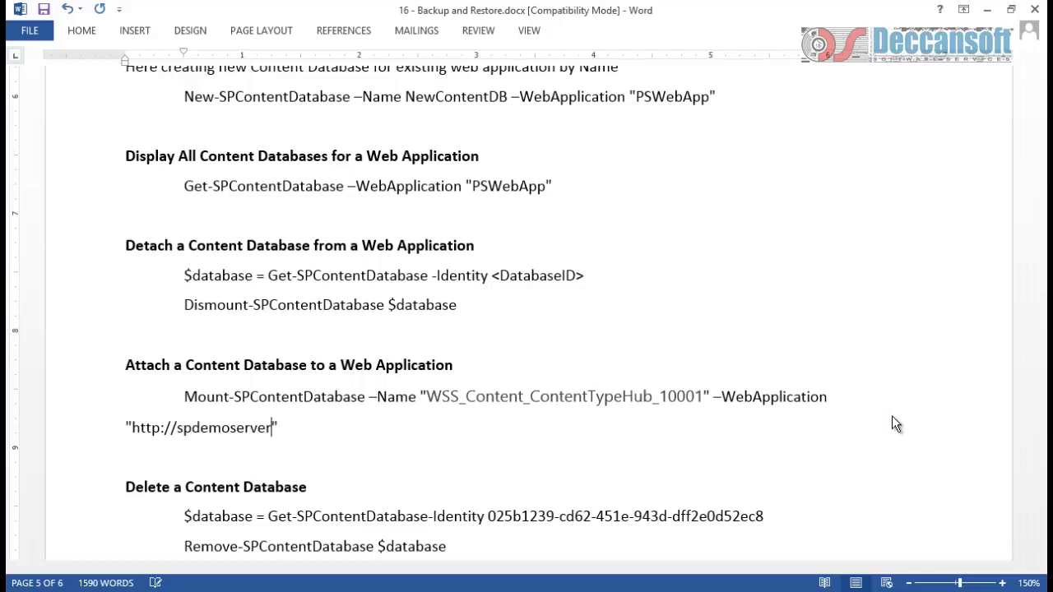
text(:10001)
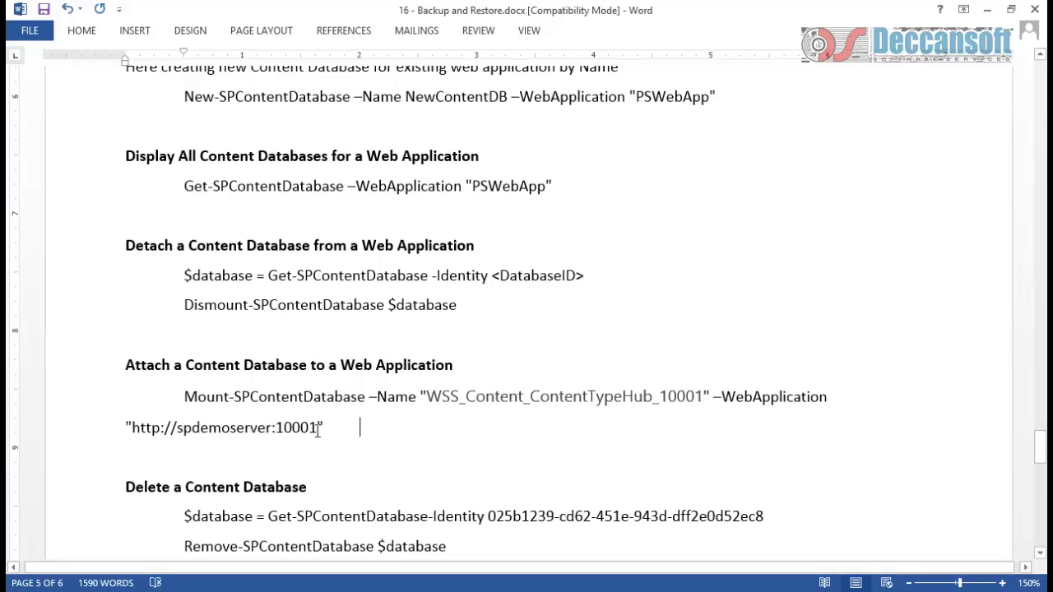
- Copy the edited Mount-SPContentDatabase command and paste it at the prompt of the SharePoint 2013 Management Shell
drag(361, 427, 192, 403)
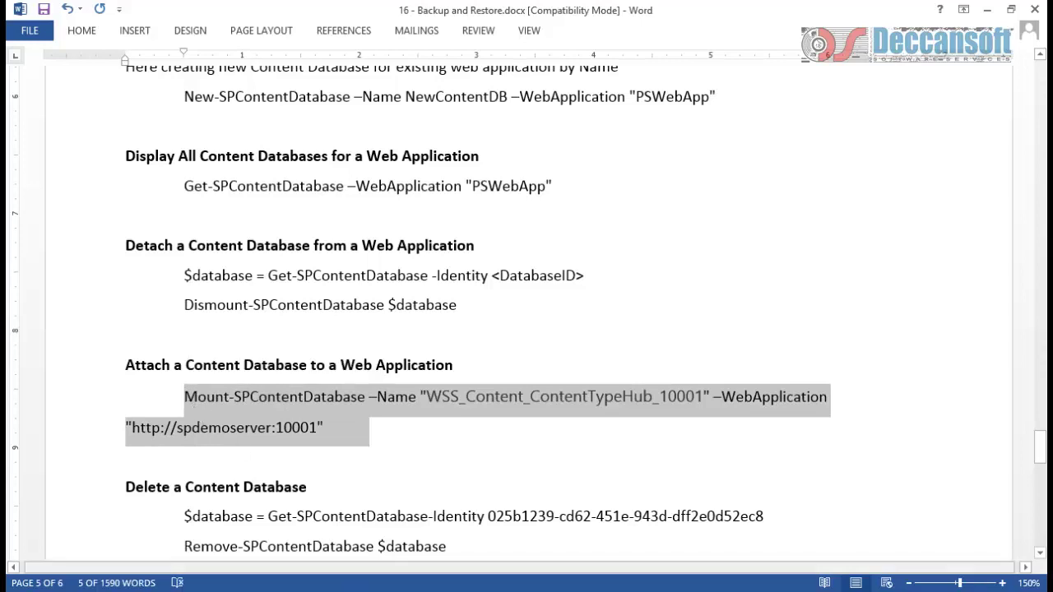
key(alt+Tab)
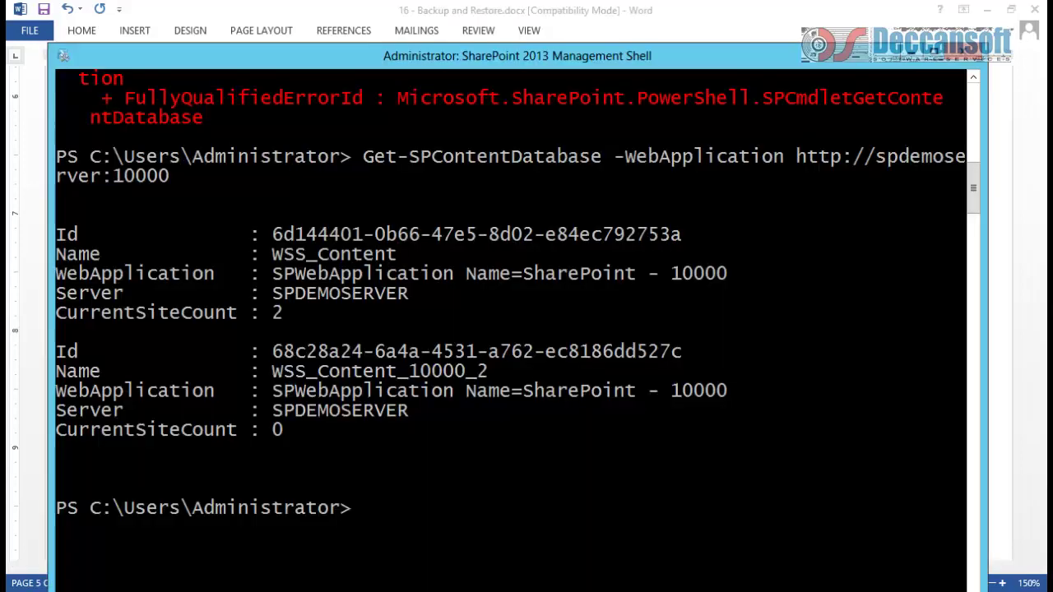
click(63, 55)
mouse_move(129, 195)
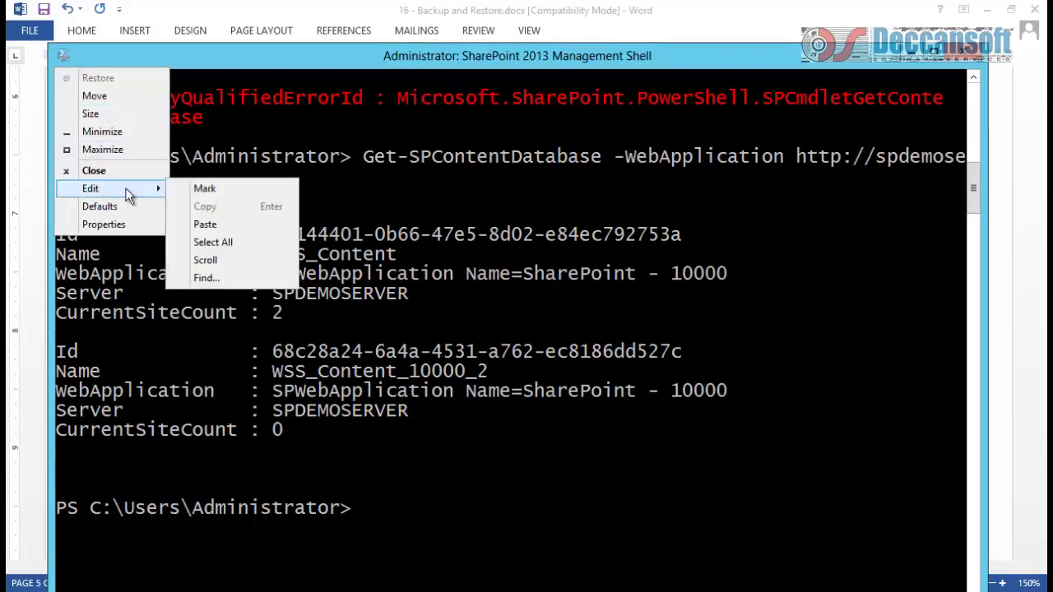
click(221, 233)
scroll(502, 432, down, 2)
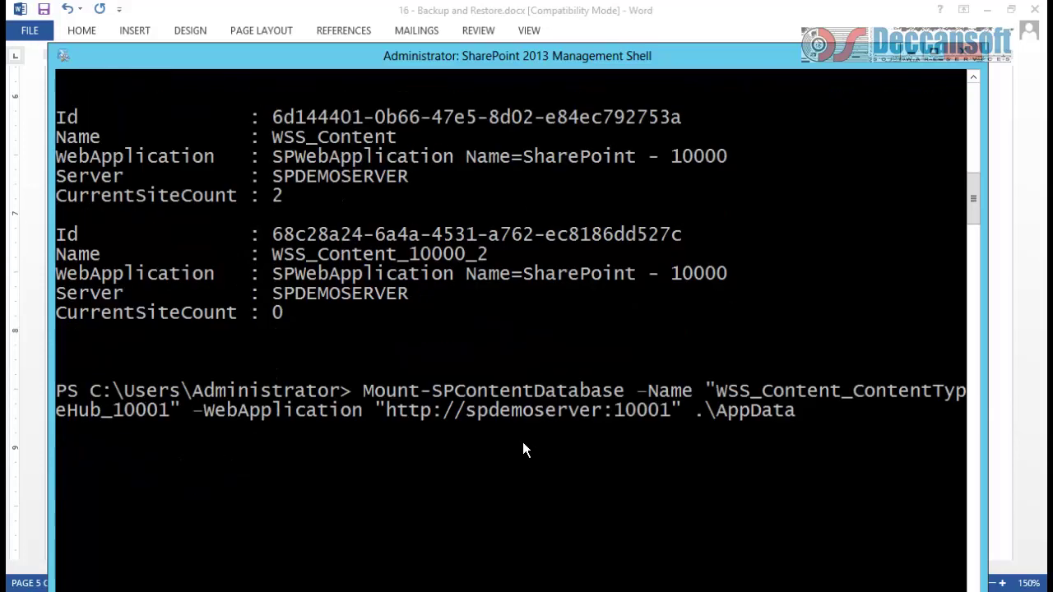
- Remove the stray .\AppData text from the end of the pasted command and run it to attach the content database
key(BackSpace)
key(BackSpace)
key(BackSpace)
key(BackSpace)
key(BackSpace)
key(BackSpace)
key(BackSpace)
key(BackSpace)
key(BackSpace)
key(BackSpace)
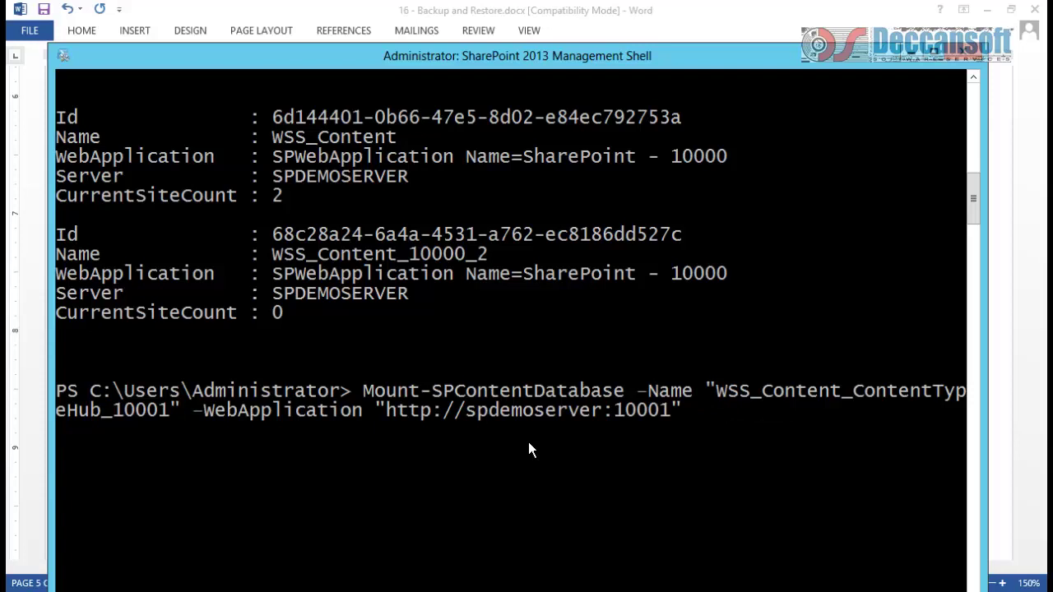
key(Return)
scroll(530, 444, down, 2)
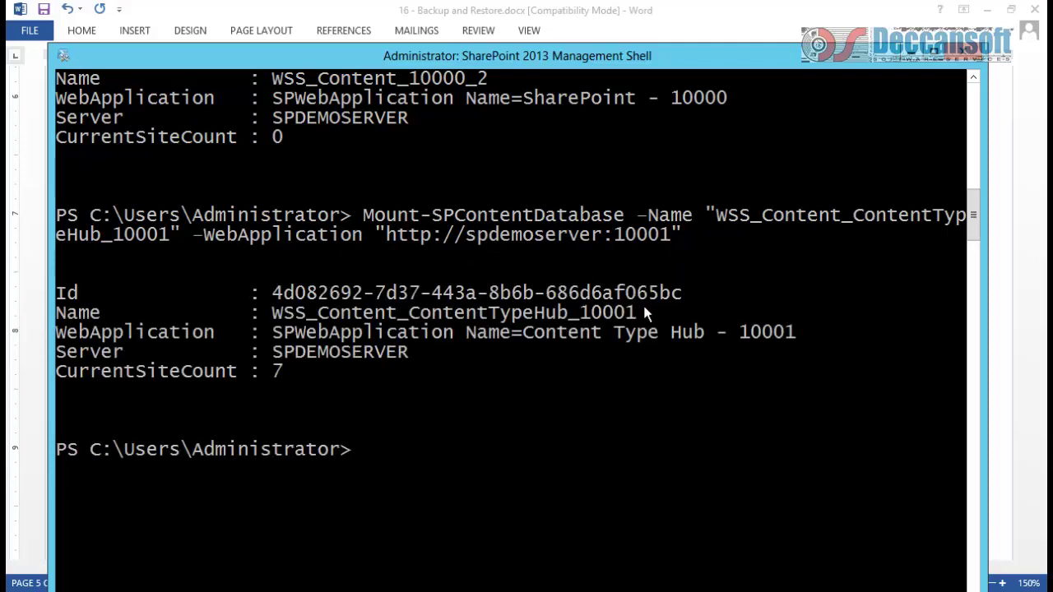
- Switch back to Central Administration and reopen the Manage content databases page from Application Management to check the port 10001 web application
key(alt+Tab)
click(499, 393)
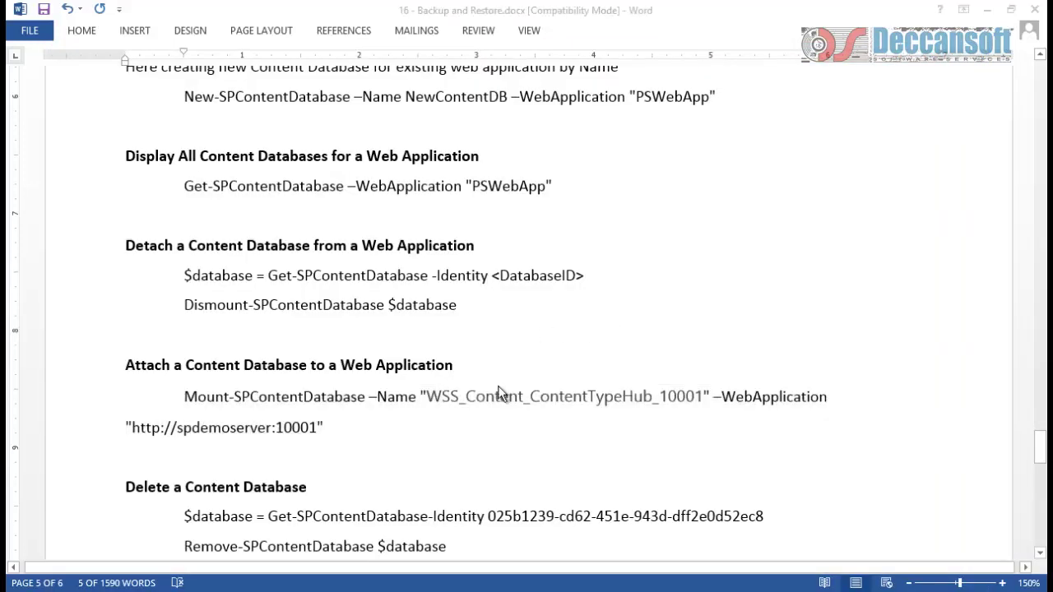
key(alt+Tab)
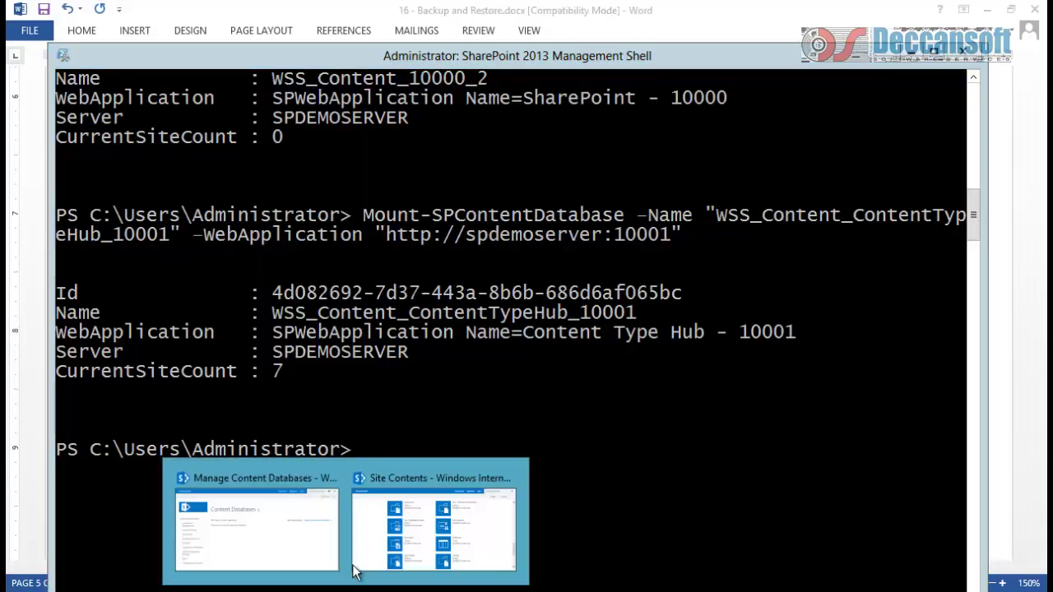
click(310, 533)
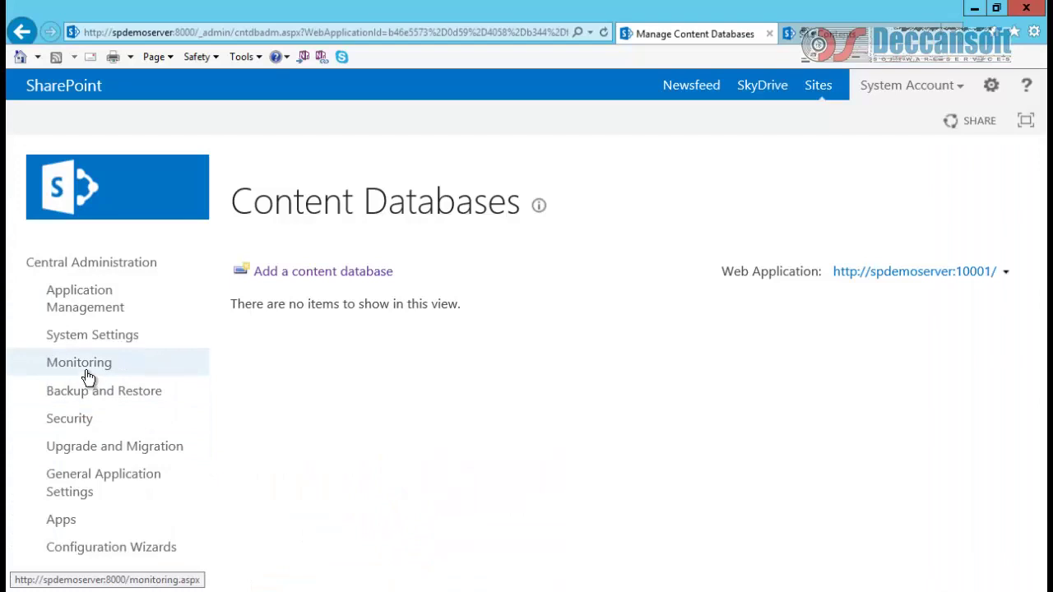
click(82, 300)
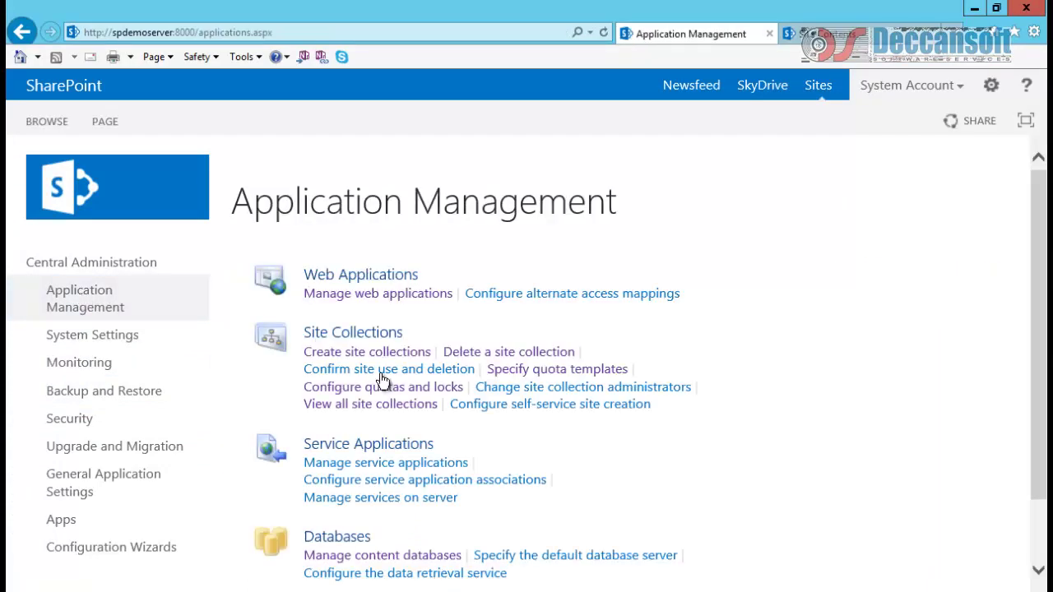
scroll(386, 386, down, 1)
click(369, 477)
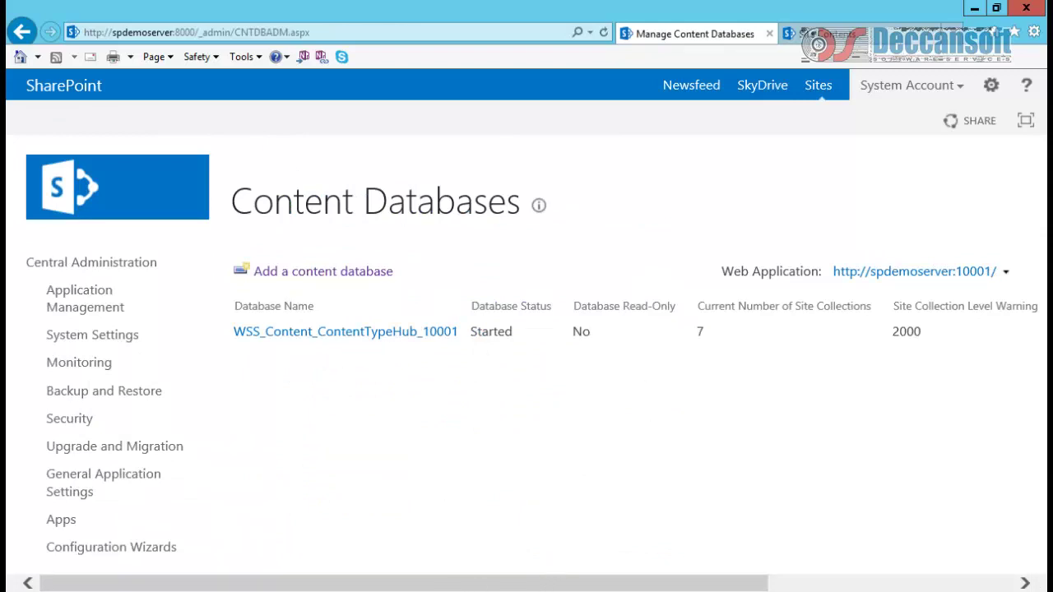
- Switch to the Word document and review the attach and delete commands and the PowerShell command for recovering from an unattached content database
key(alt+Tab)
scroll(439, 418, up, 5)
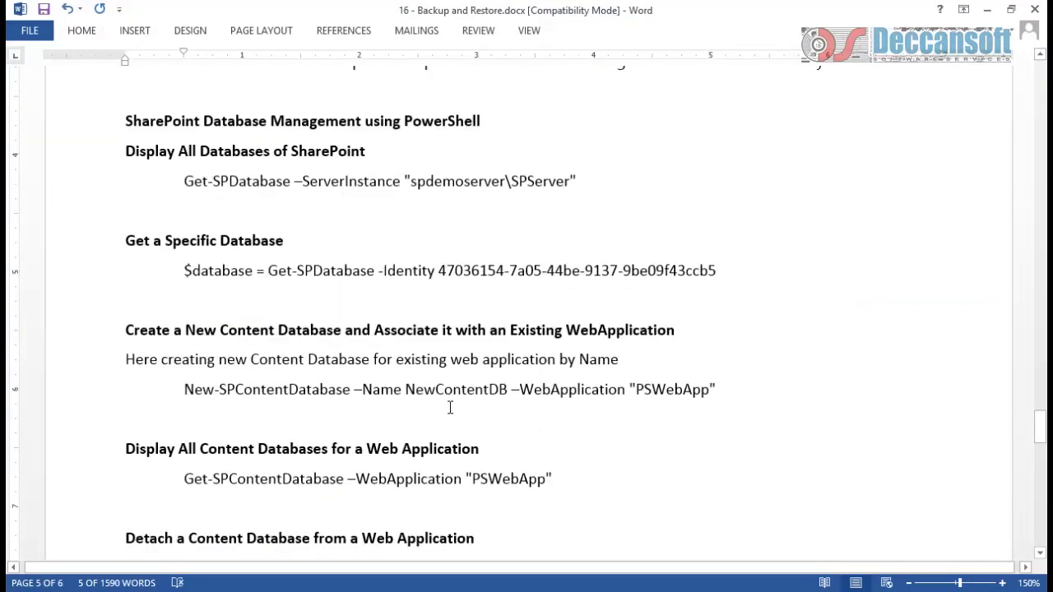
scroll(461, 393, down, 3)
scroll(461, 392, down, 2)
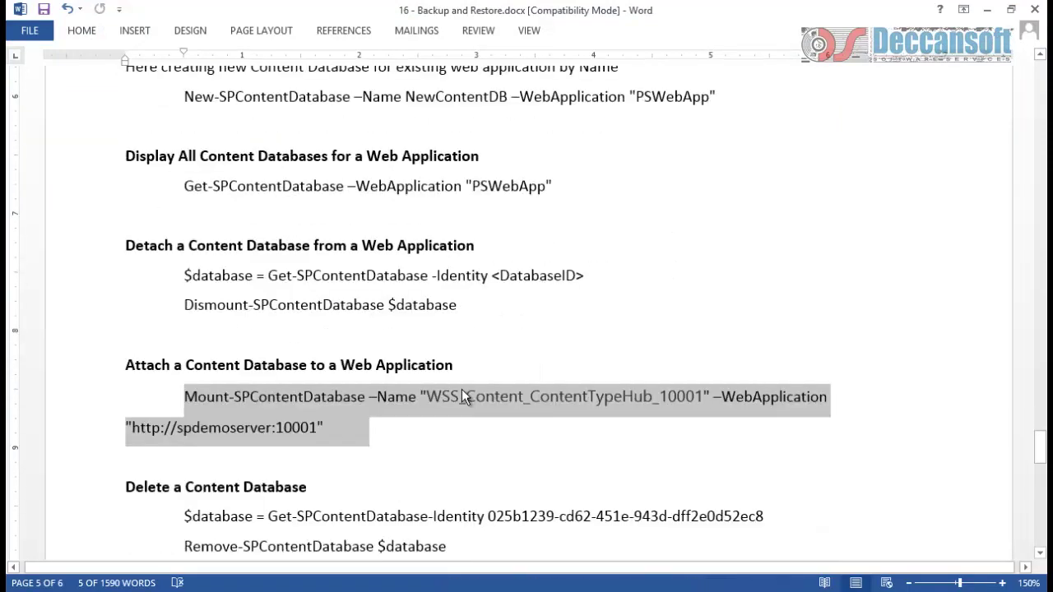
scroll(461, 386, down, 2)
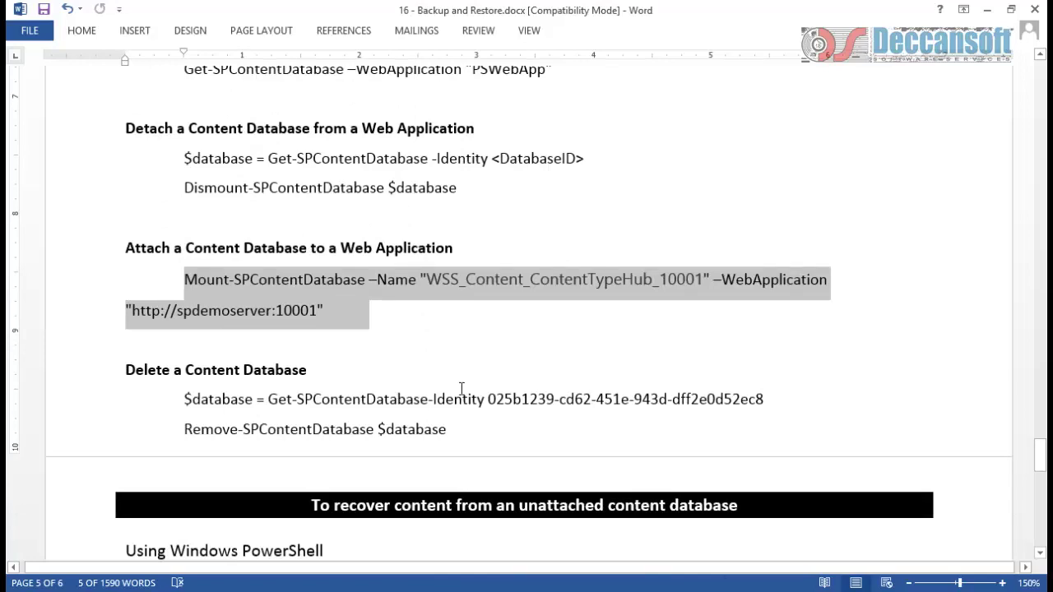
scroll(456, 388, down, 5)
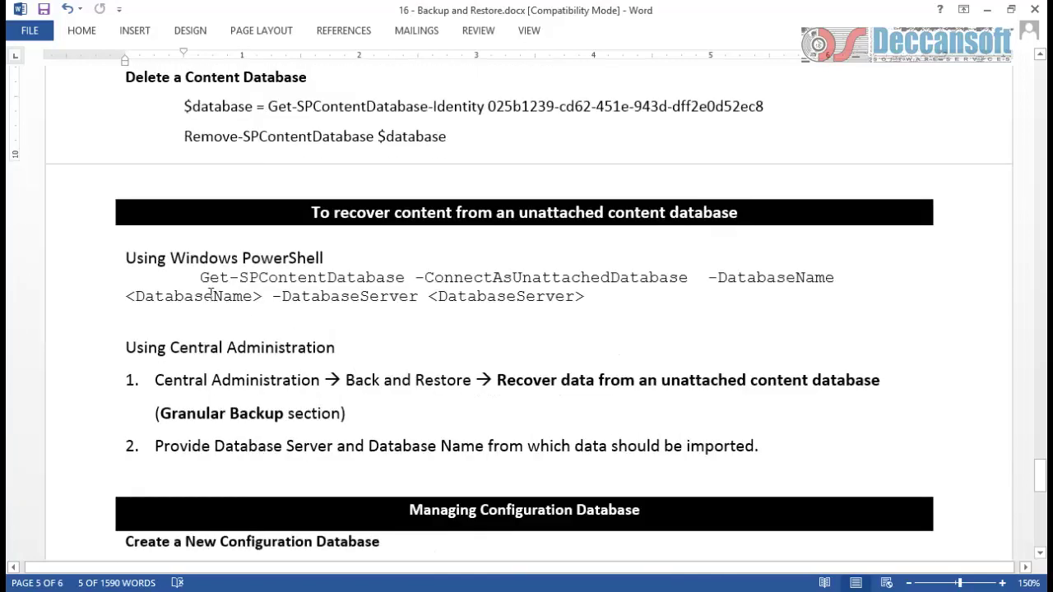
drag(201, 278, 585, 301)
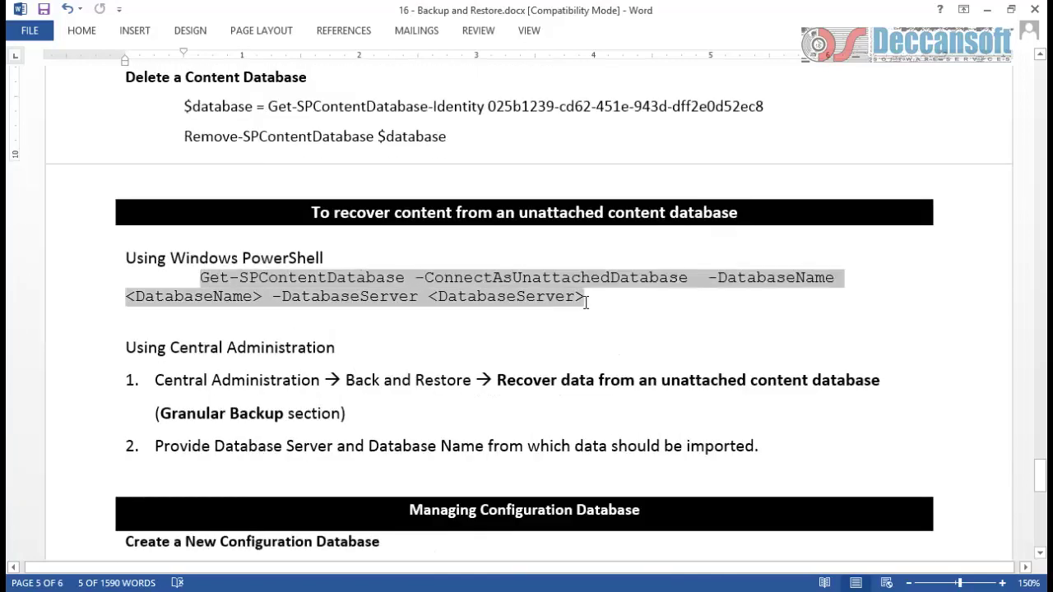
click(305, 321)
drag(199, 277, 629, 305)
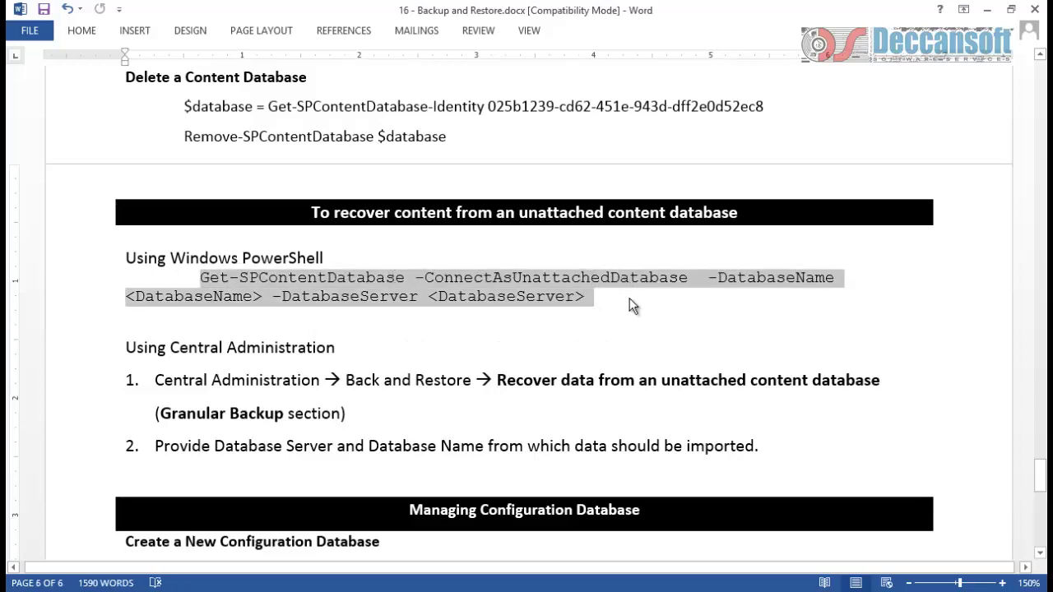
click(560, 337)
- Review the Content Database Management notes, including the New-SPSite guidance for targeting a content database, and the PowerShell database commands
scroll(561, 335, up, 10)
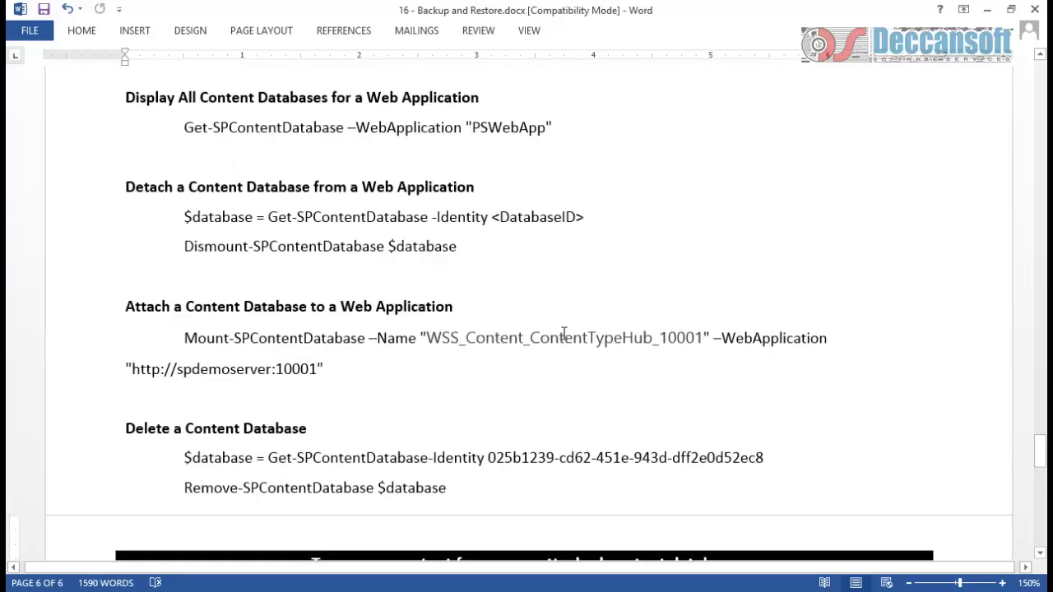
scroll(564, 333, up, 10)
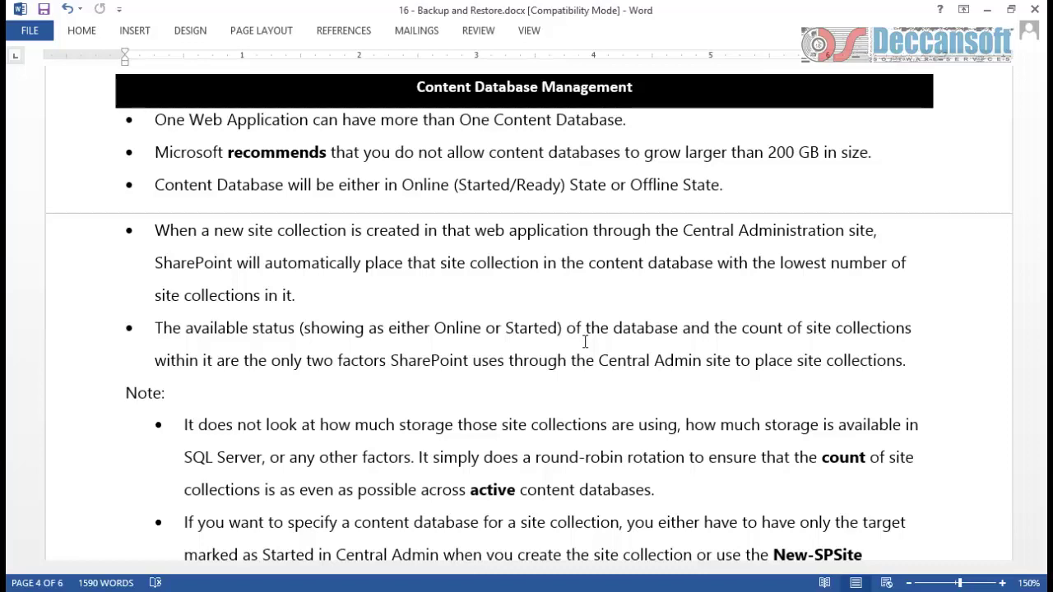
scroll(583, 346, down, 5)
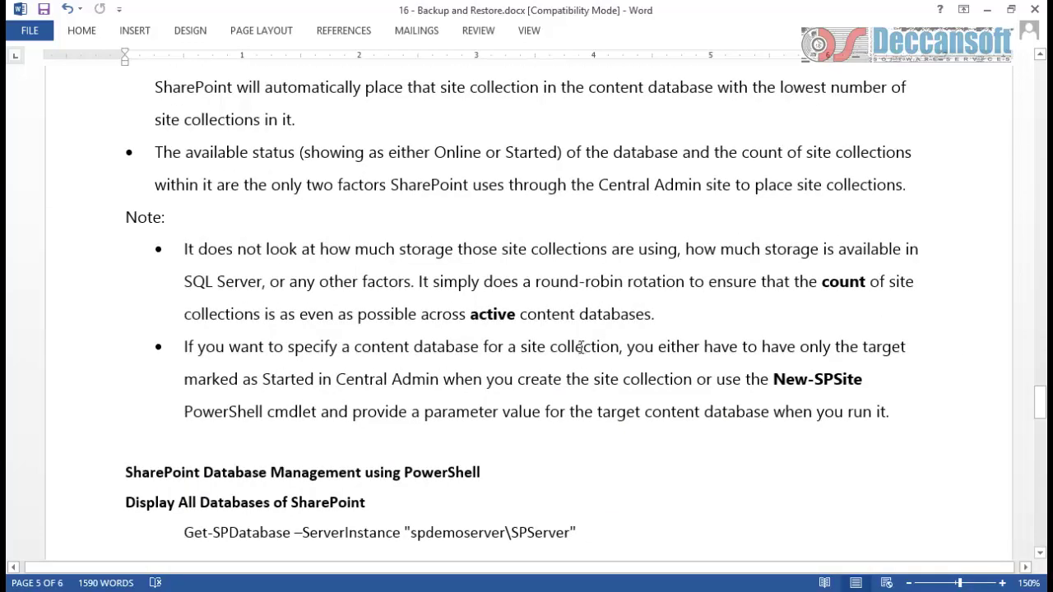
scroll(581, 346, down, 5)
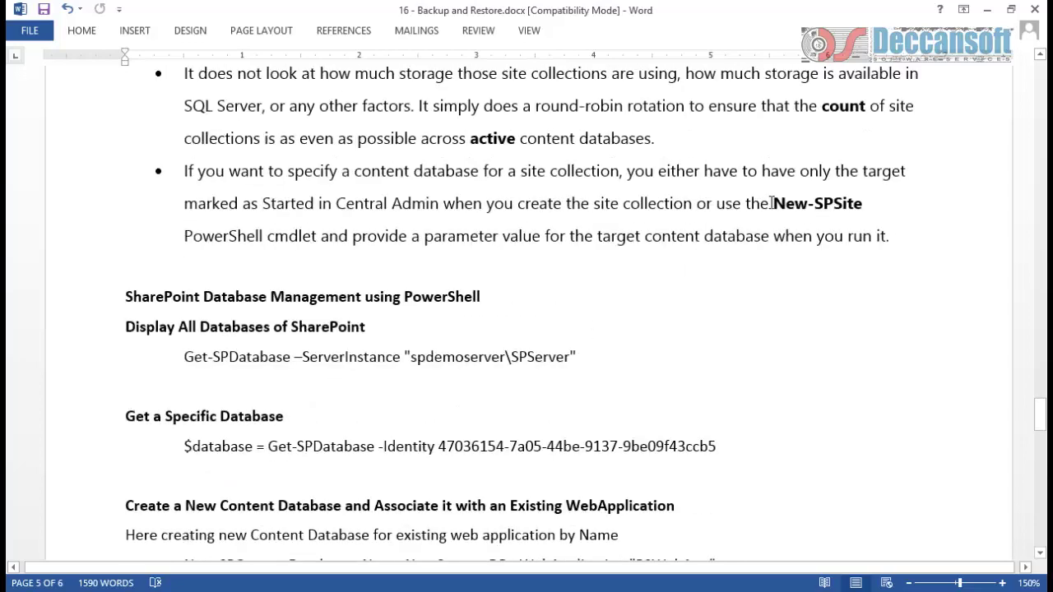
drag(771, 203, 197, 170)
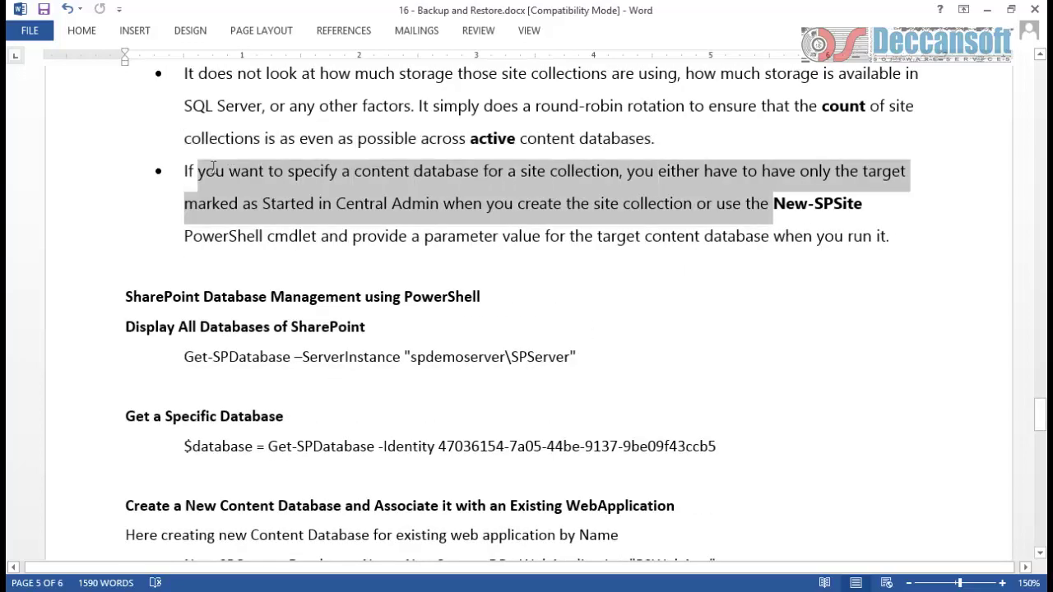
click(897, 271)
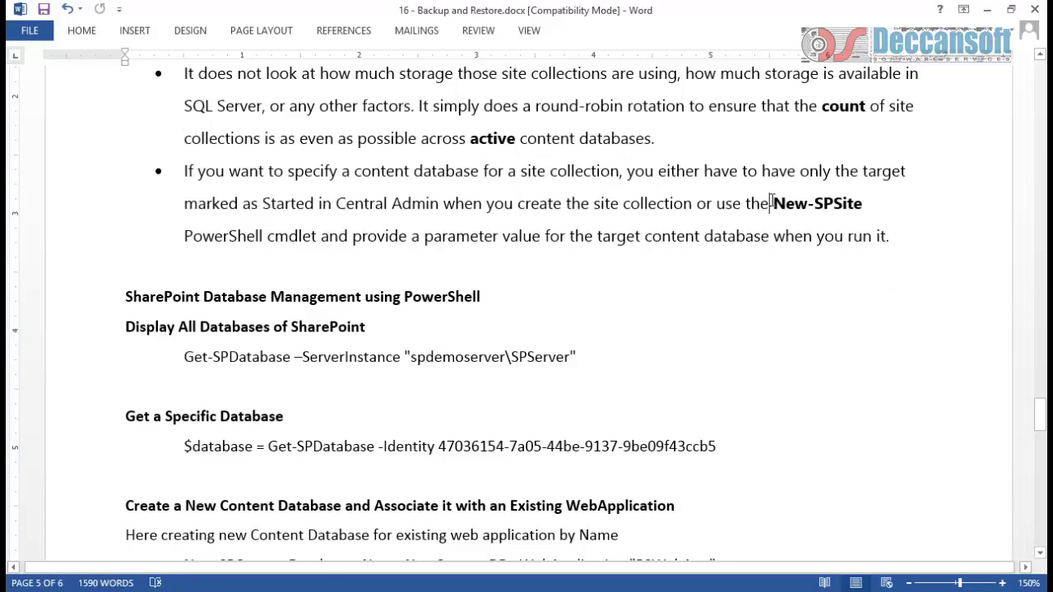
drag(771, 203, 824, 213)
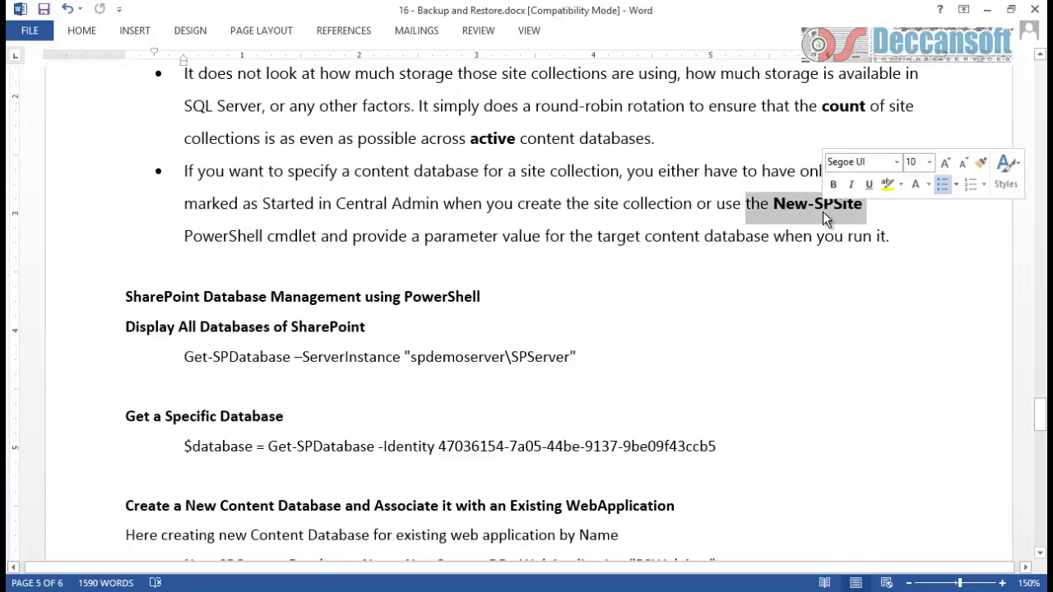
click(791, 217)
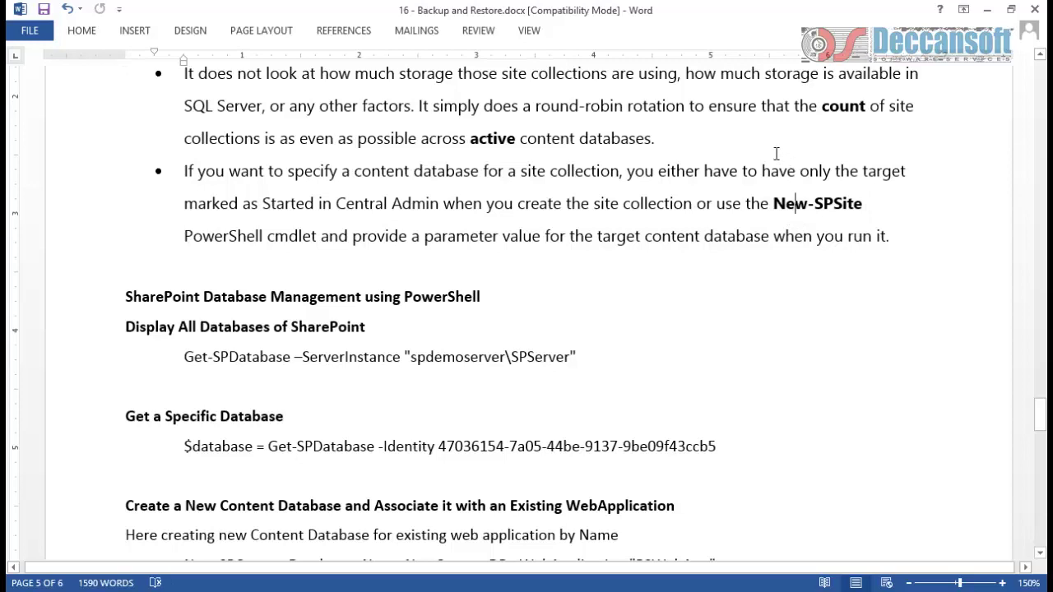
drag(774, 206, 844, 210)
scroll(545, 343, down, 5)
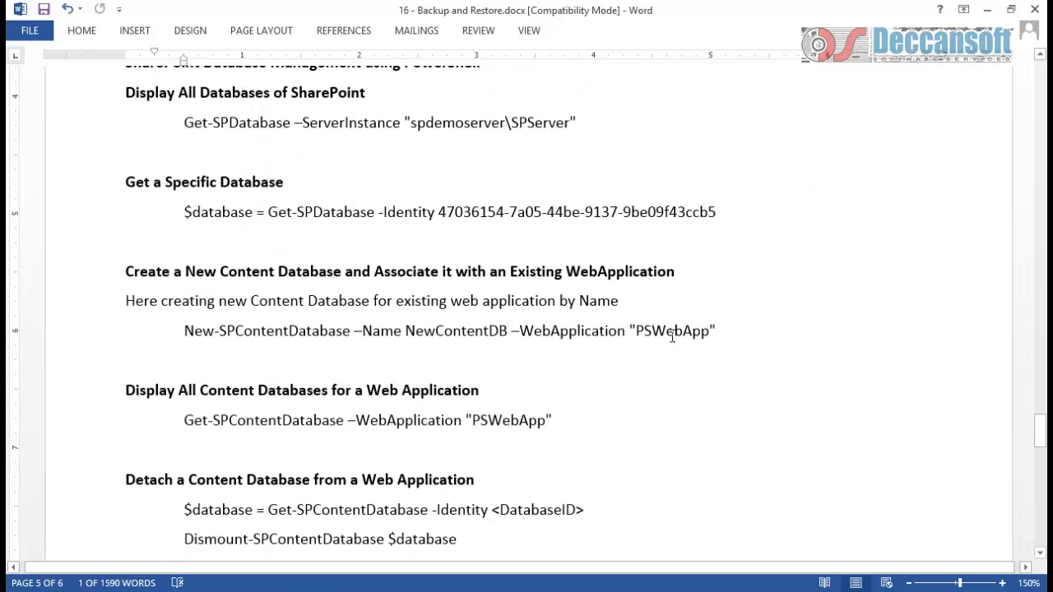
scroll(672, 337, down, 6)
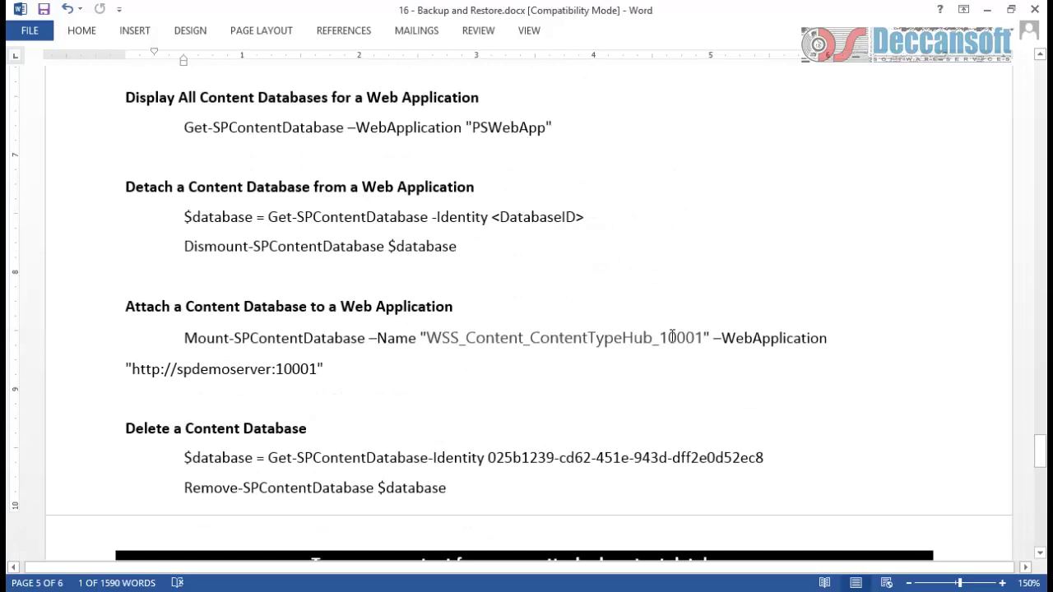
- Go to the Managing Configuration Database section and examine the commands for creating and deleting a configuration database
scroll(671, 336, down, 8)
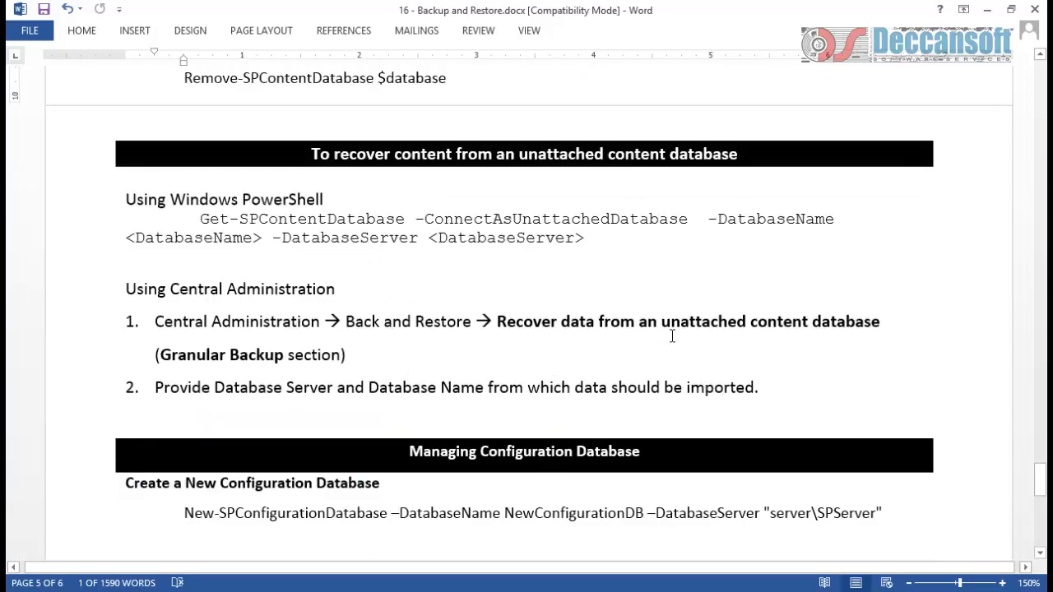
scroll(672, 336, down, 7)
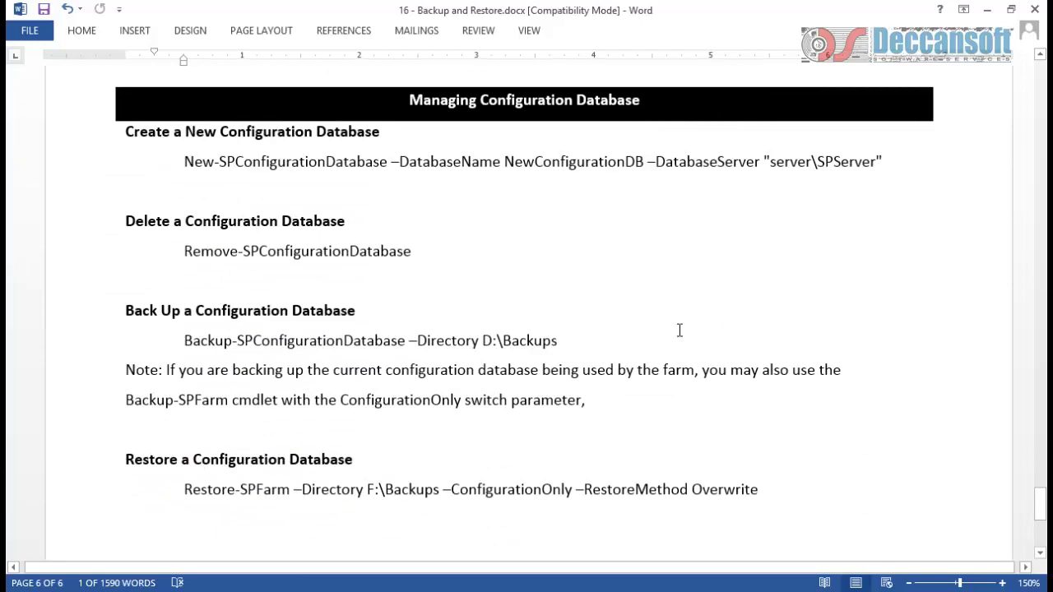
drag(184, 162, 874, 162)
drag(181, 250, 417, 251)
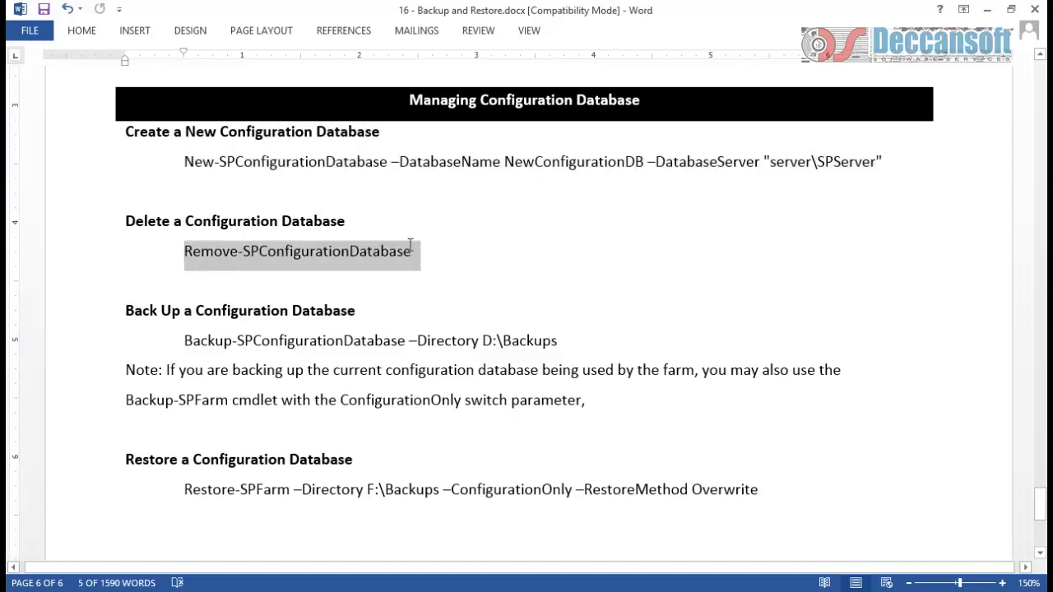
click(440, 272)
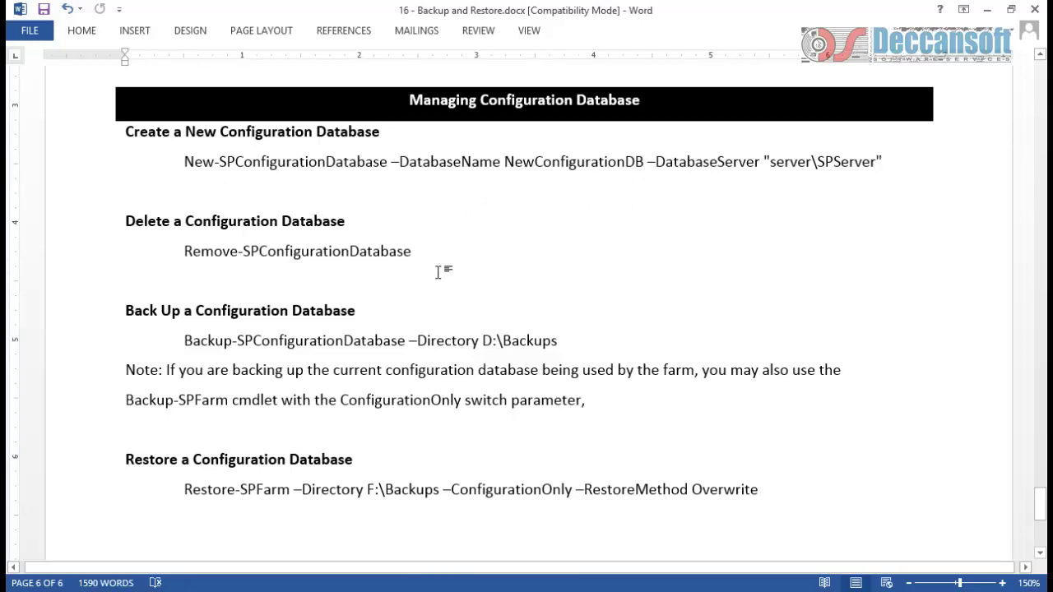
- Examine the Backup-SPConfigurationDatabase command and the note on using Backup-SPFarm with the ConfigurationOnly switch
scroll(440, 273, down, 2)
drag(184, 223, 340, 230)
triple_click(338, 228)
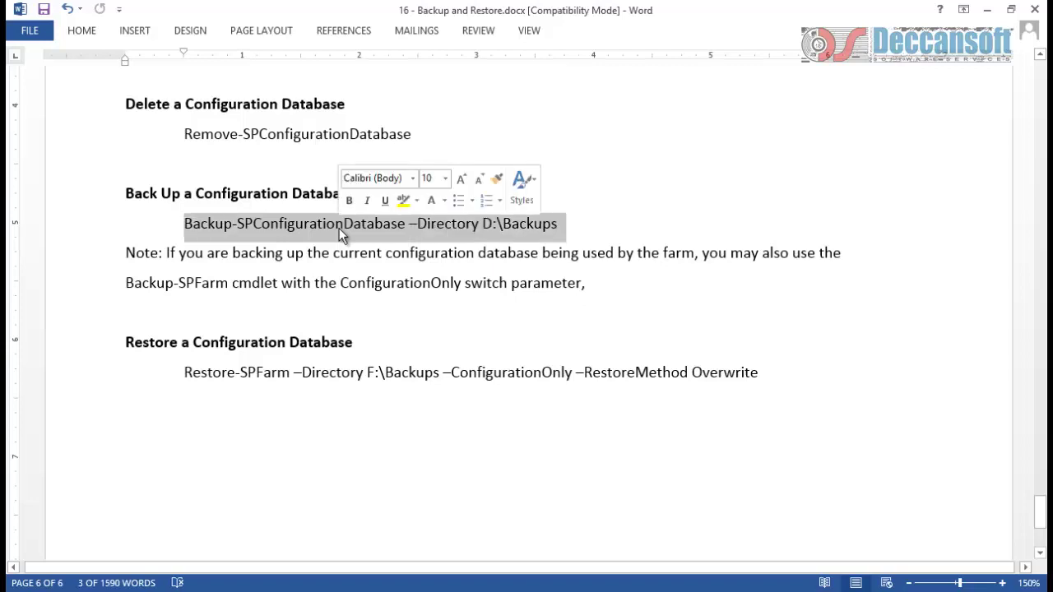
drag(129, 283, 202, 280)
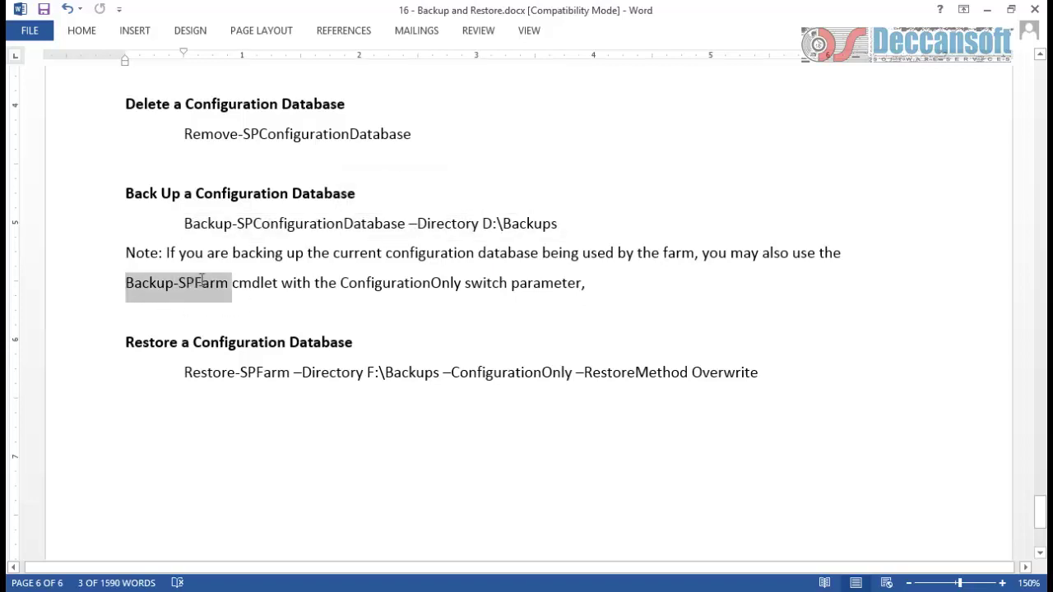
- Examine the Restore-SPFarm command for restoring a configuration database, including its ConfigurationOnly and RestoreMethod Overwrite parameters
drag(182, 372, 260, 368)
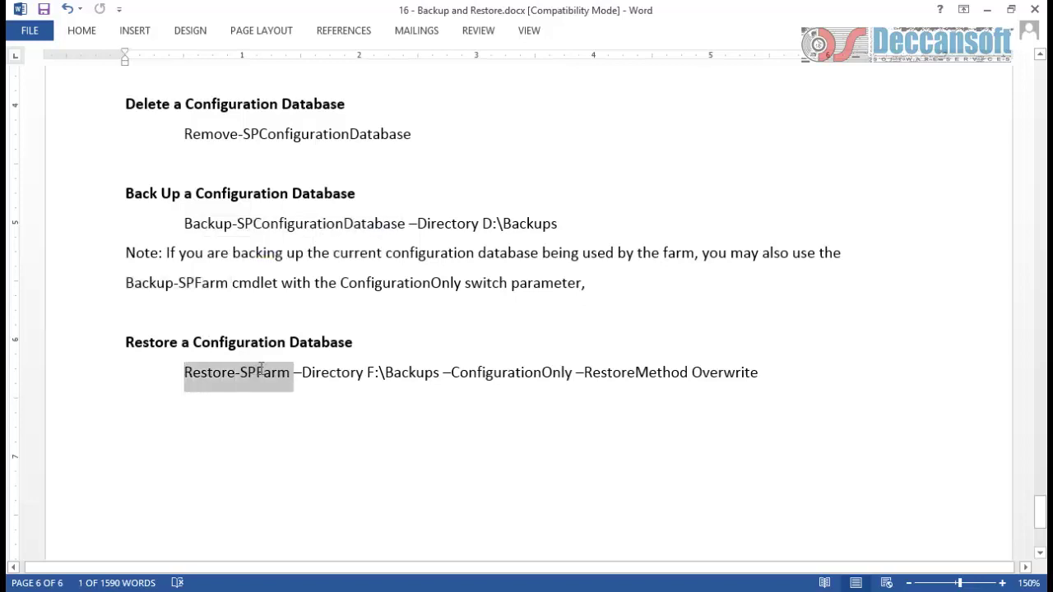
drag(261, 369, 498, 364)
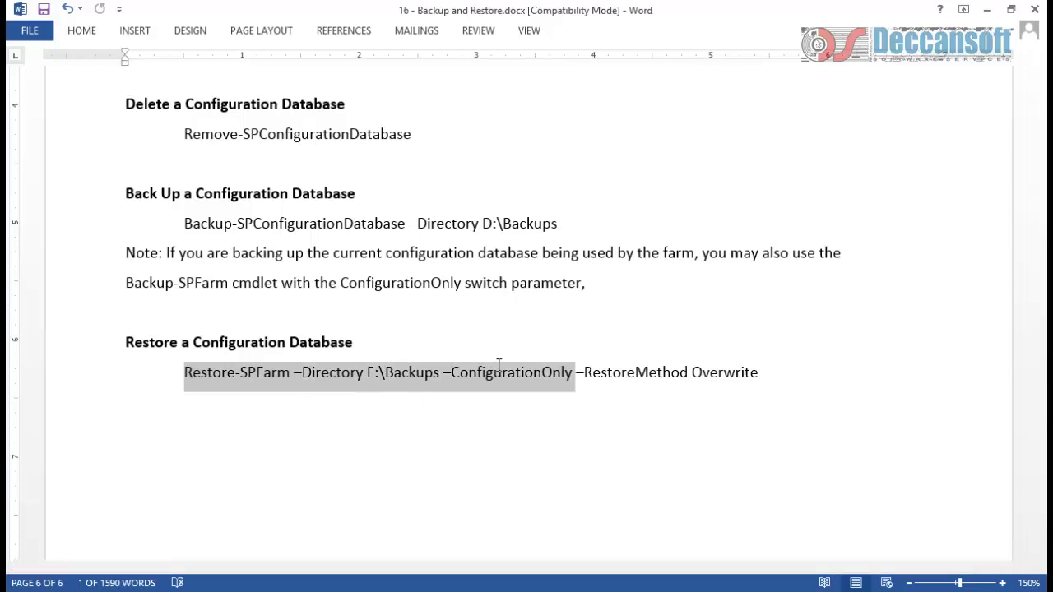
drag(623, 370, 757, 380)
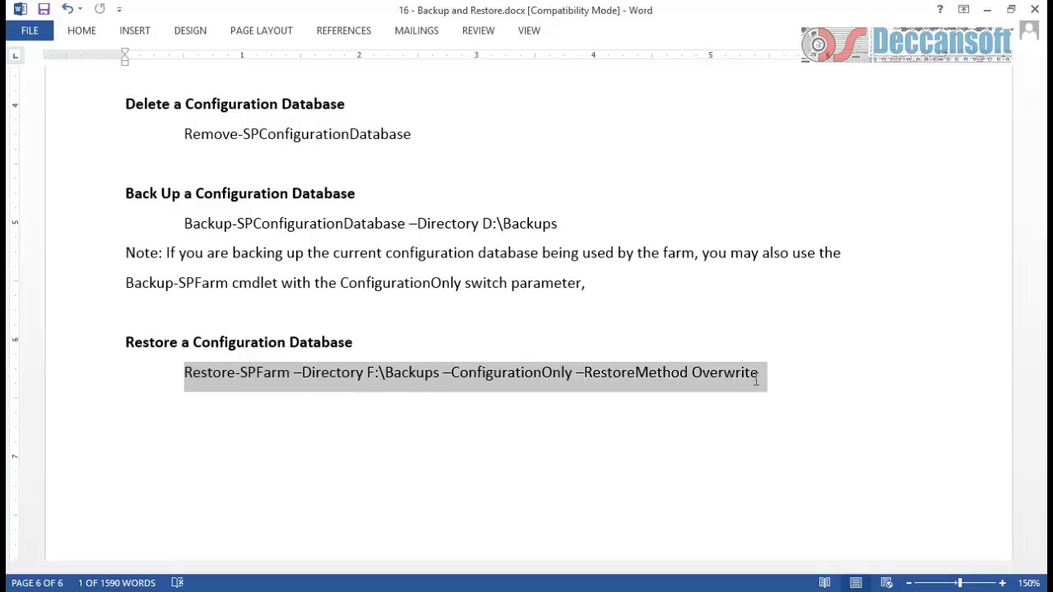
scroll(677, 383, up, 3)
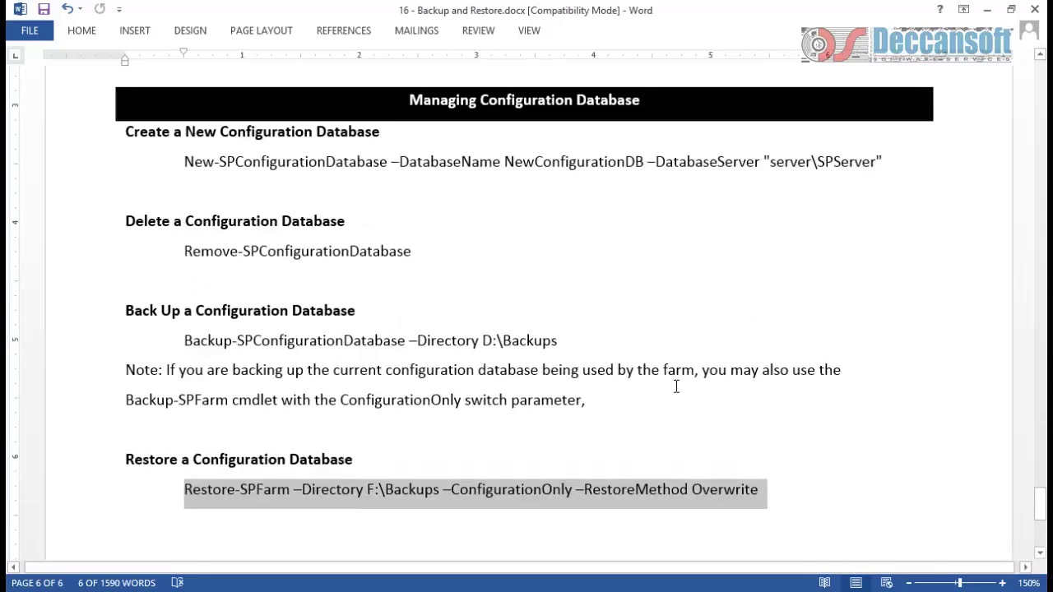
click(481, 281)
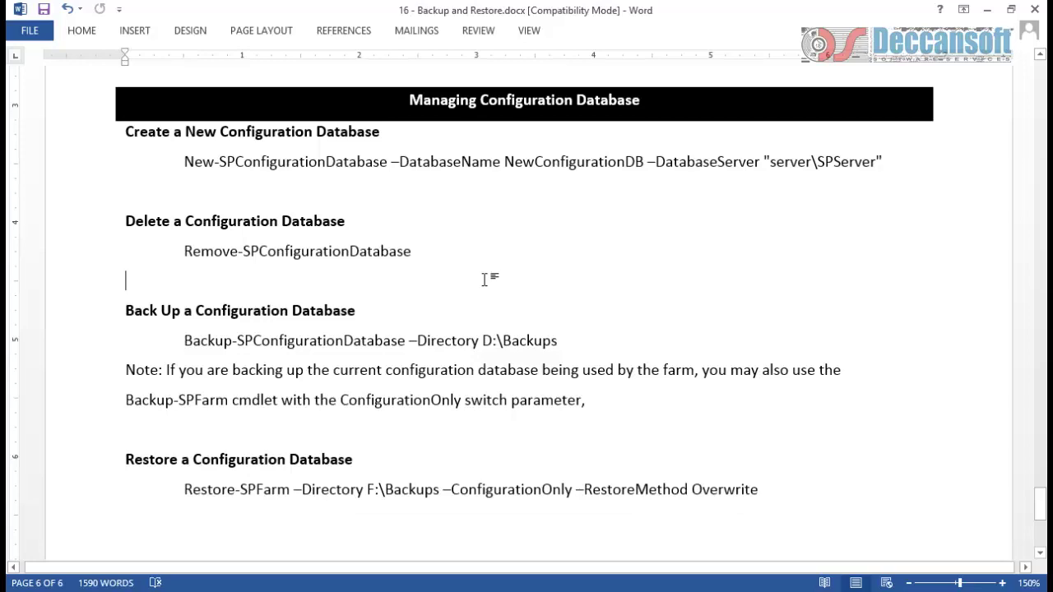
- Return to the Content Database Management section and look over its notes on database size, state and site collection placement
scroll(485, 280, up, 8)
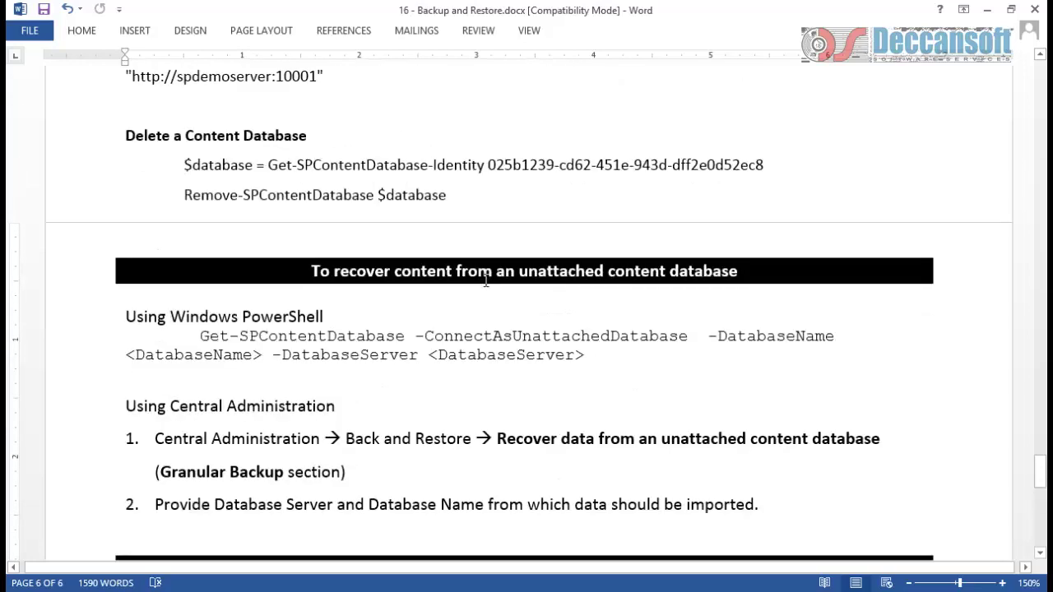
scroll(485, 280, up, 10)
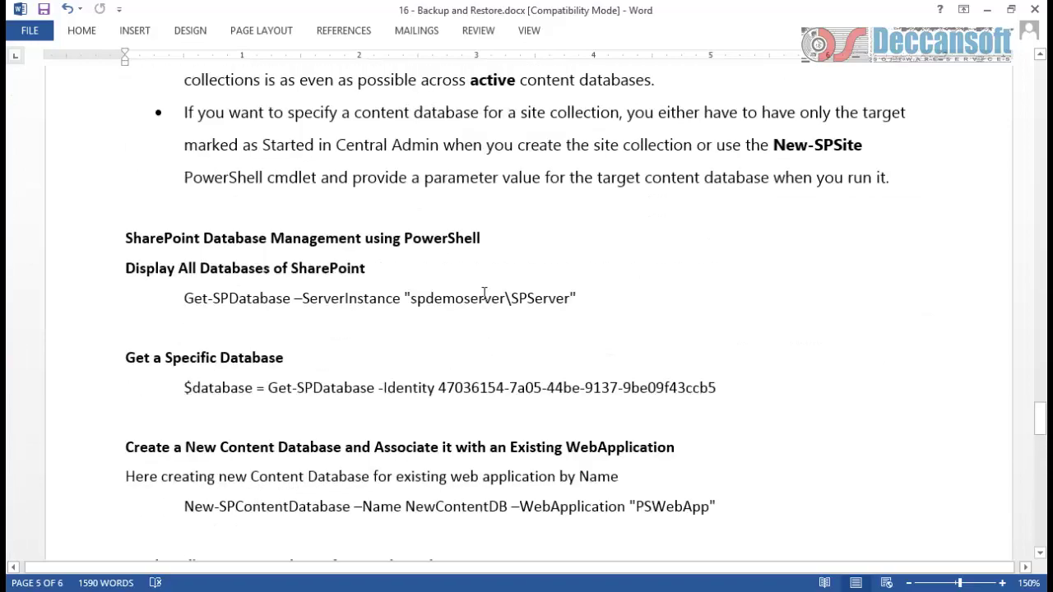
scroll(484, 294, up, 6)
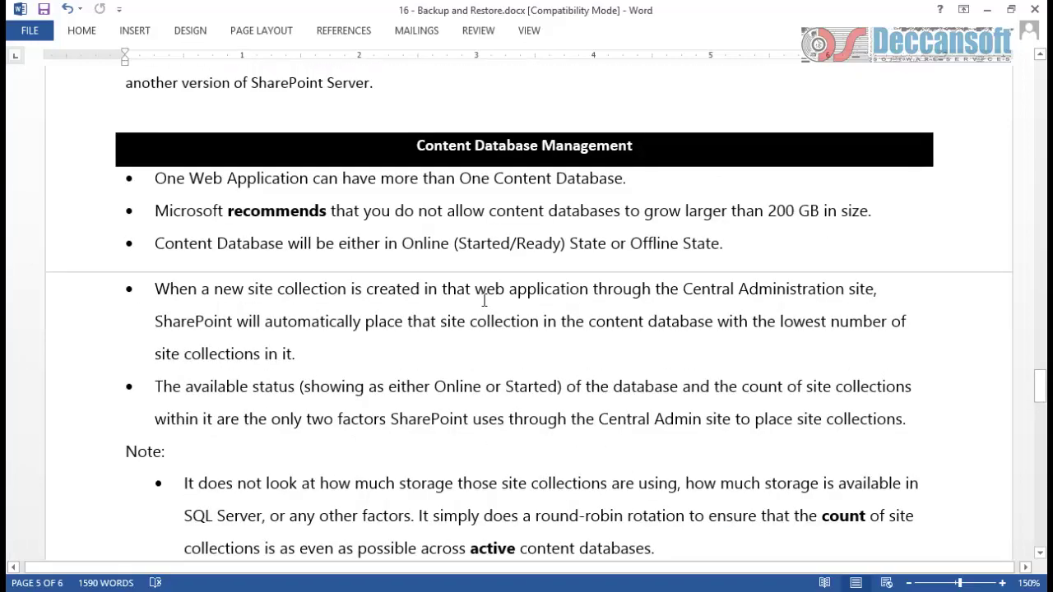
scroll(484, 301, down, 1)
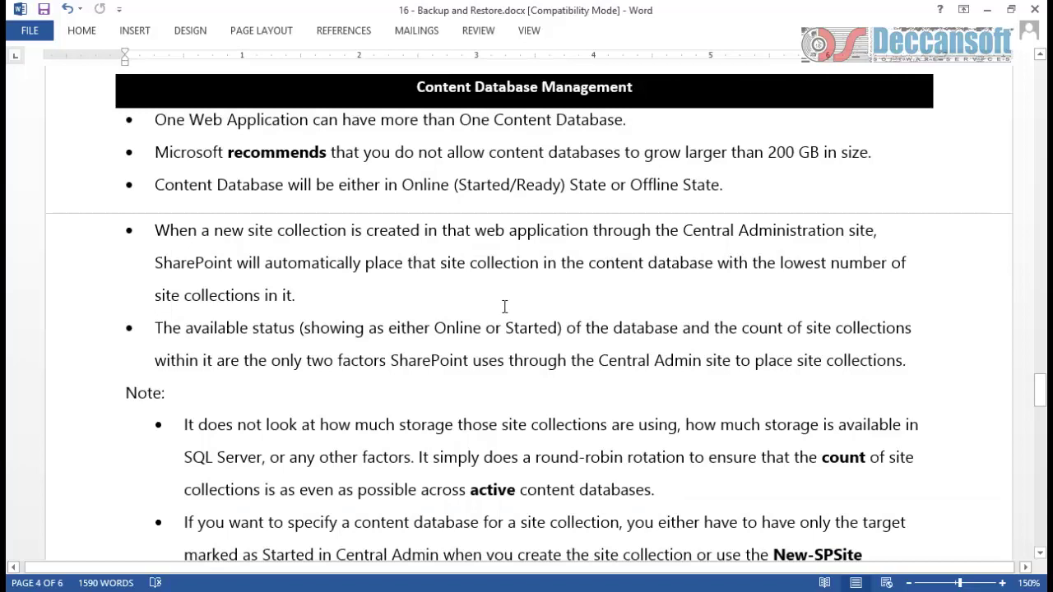